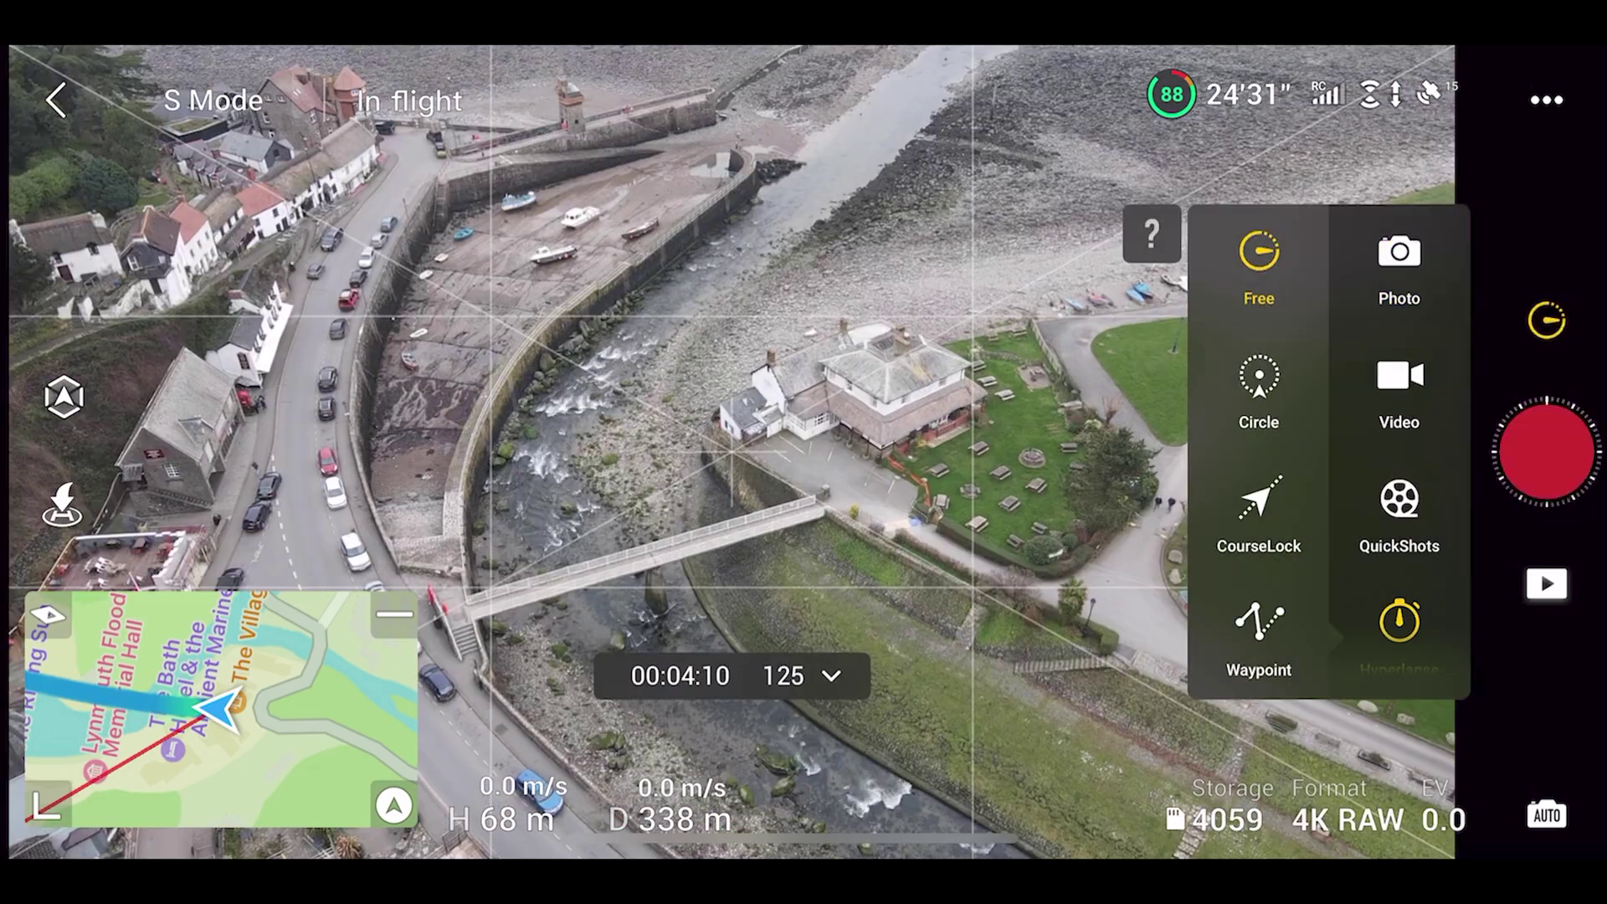
# Switch the flight to Waypoint mode and add waypoint 1 at the drone's position.
pyautogui.click(1259, 636)
pyautogui.click(477, 753)
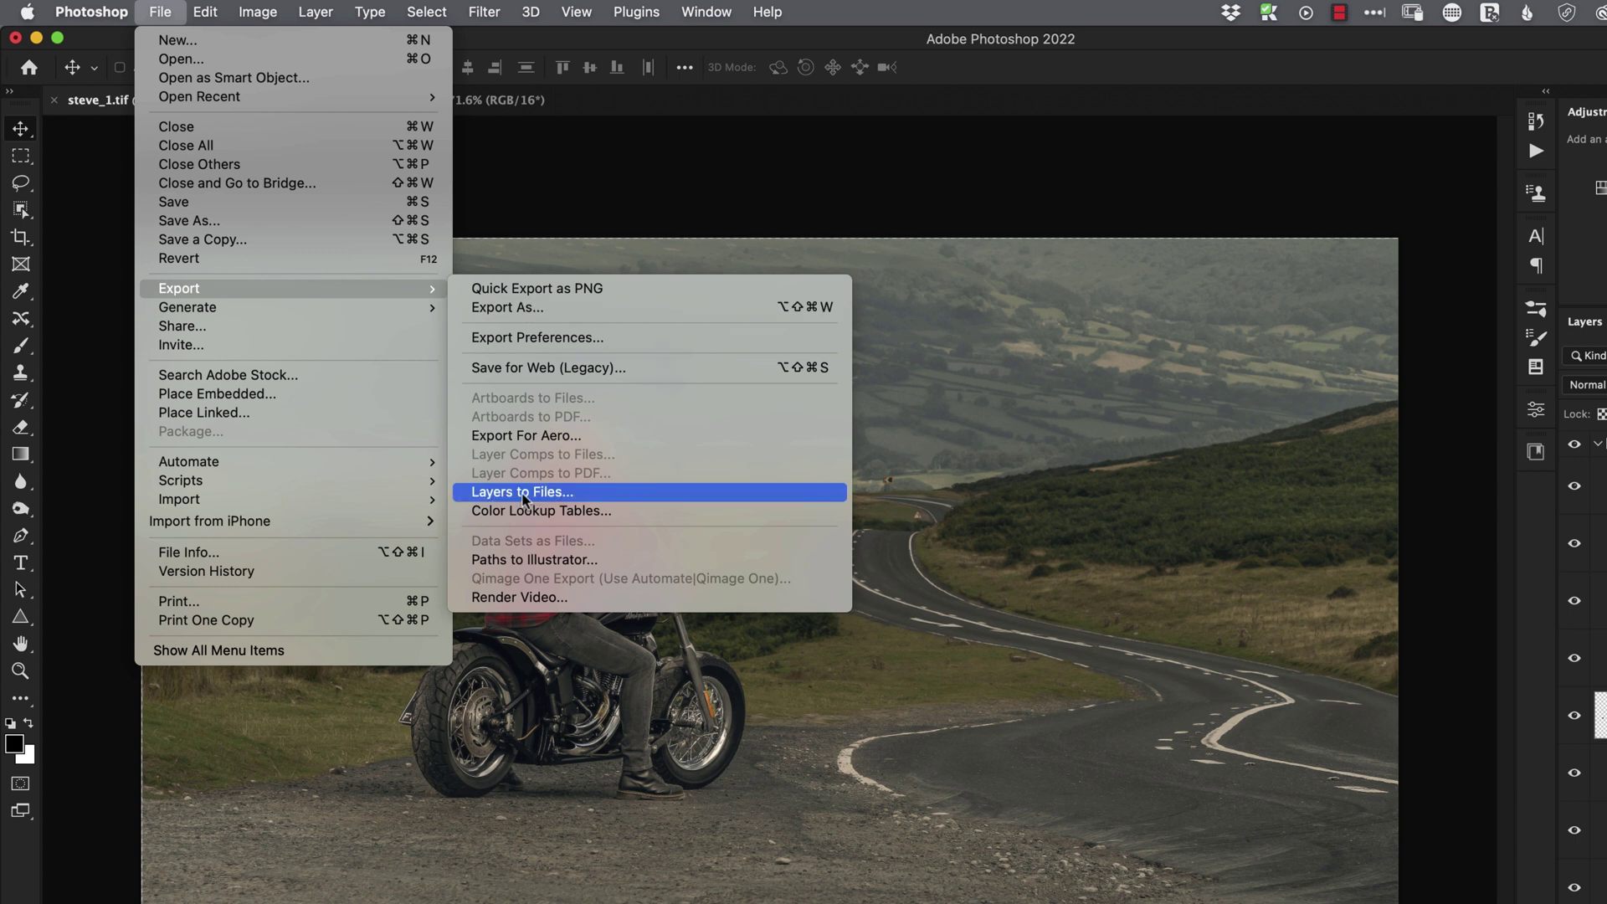
# Attempt the Color Lookup Tables export, then load harley_wrong.CUBE as the lookup table.
pyautogui.click(617, 512)
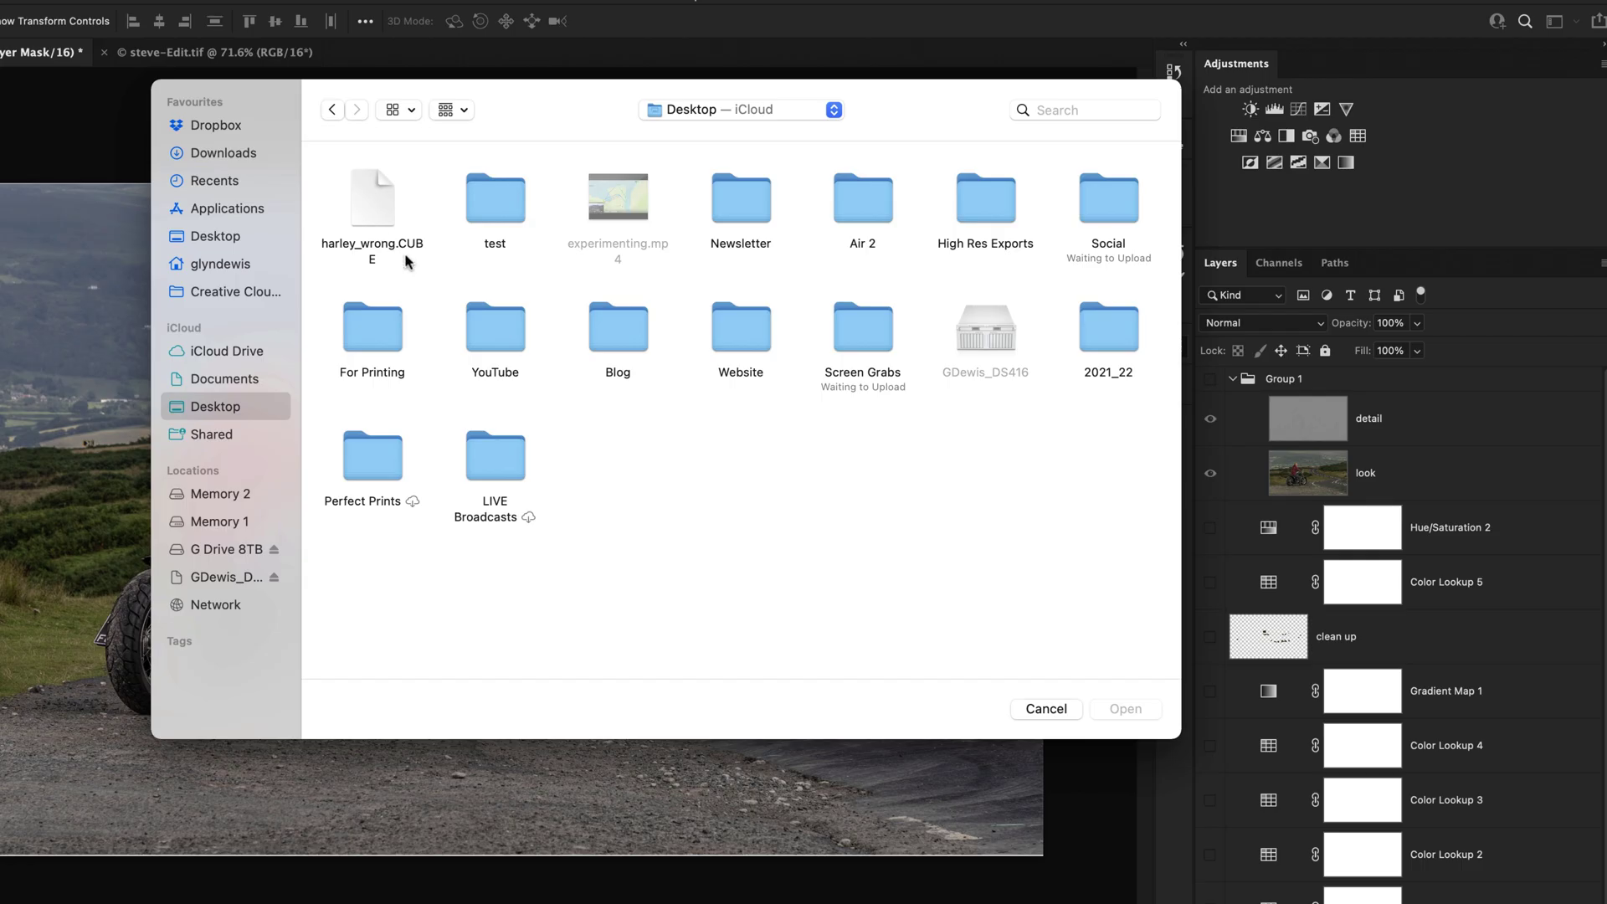
pyautogui.click(370, 204)
pyautogui.click(1116, 710)
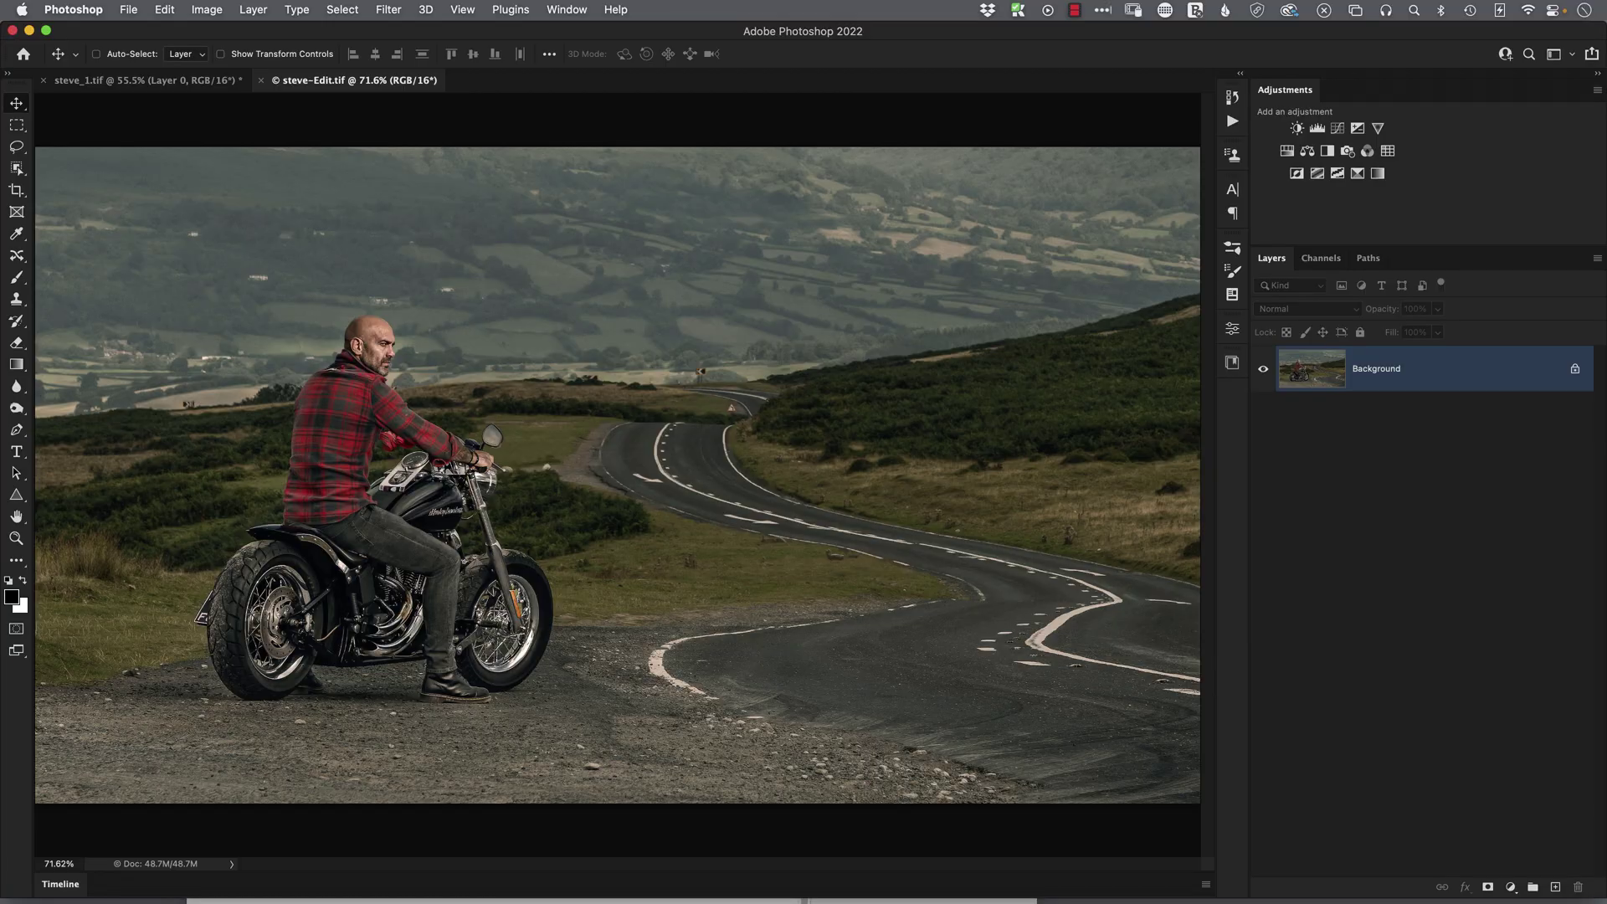
# In steve_1.tif, solo Layer 0 to view the ungraded photo, then re-enable the Color Lookup layer and Group 1.
pyautogui.hotkey('ctrl', 'Tab')
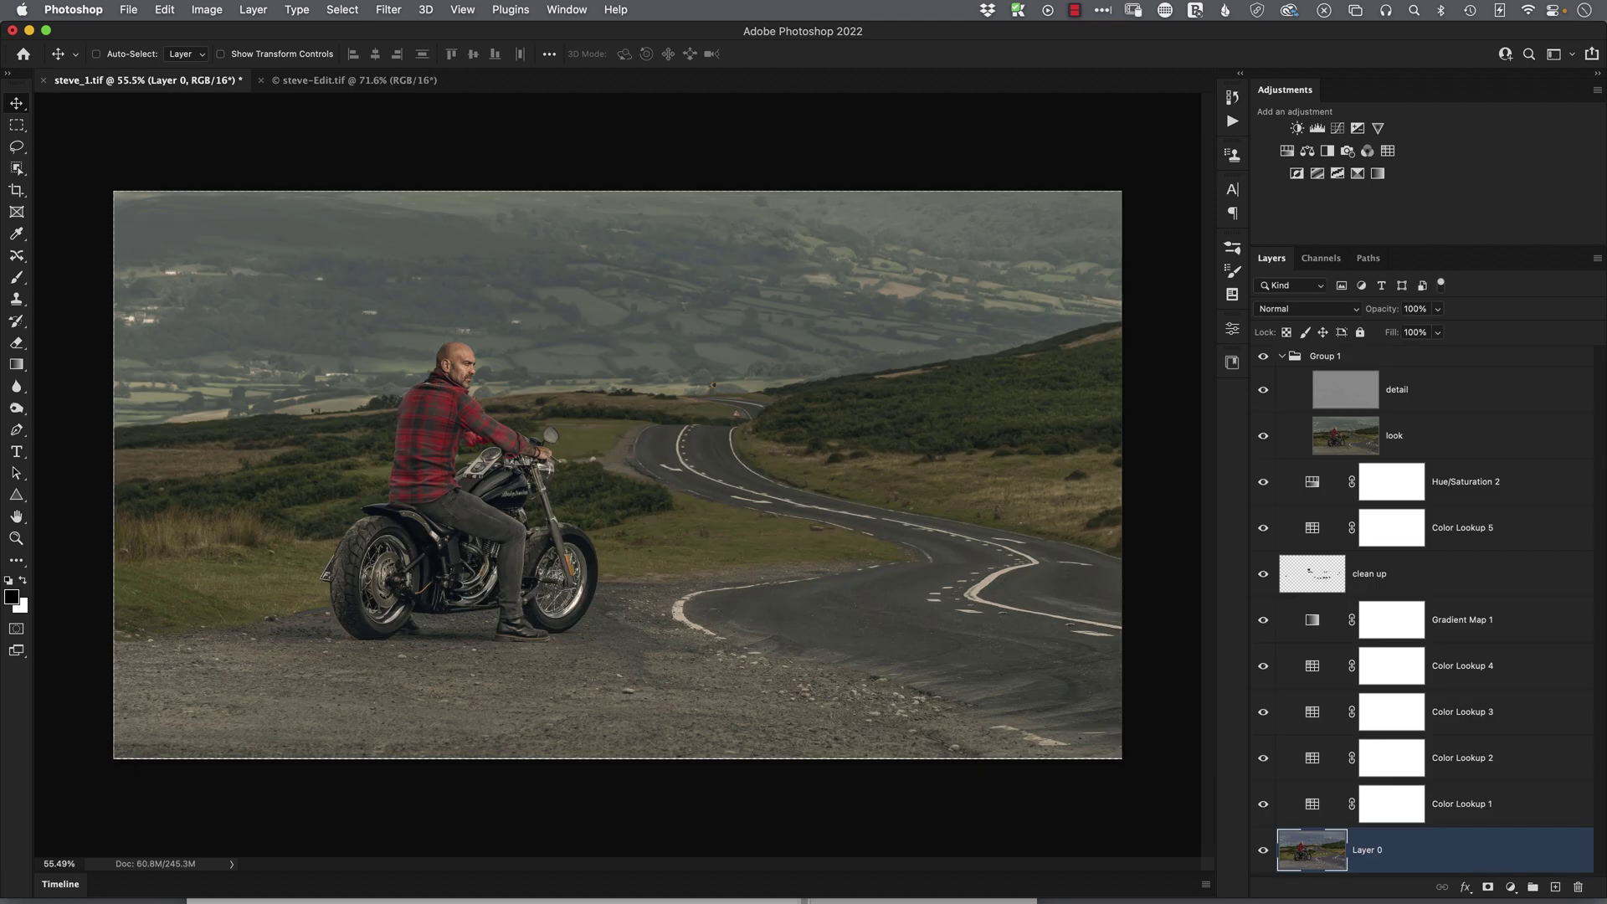
pyautogui.keyDown('alt'); pyautogui.click(1263, 849); pyautogui.keyUp('alt')
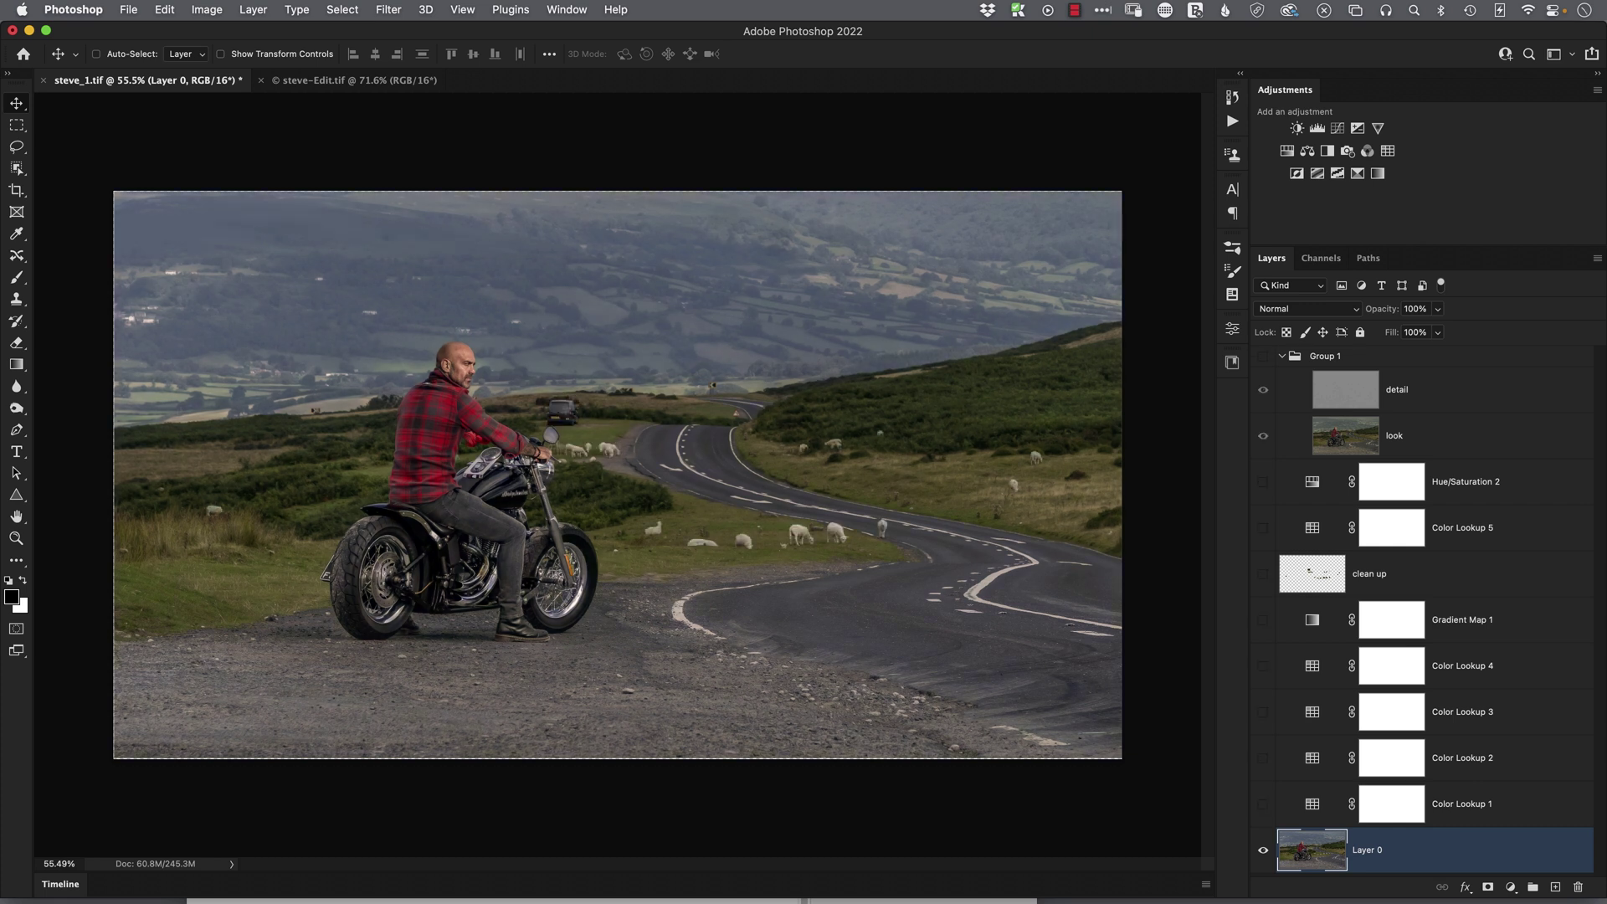
pyautogui.click(1263, 758)
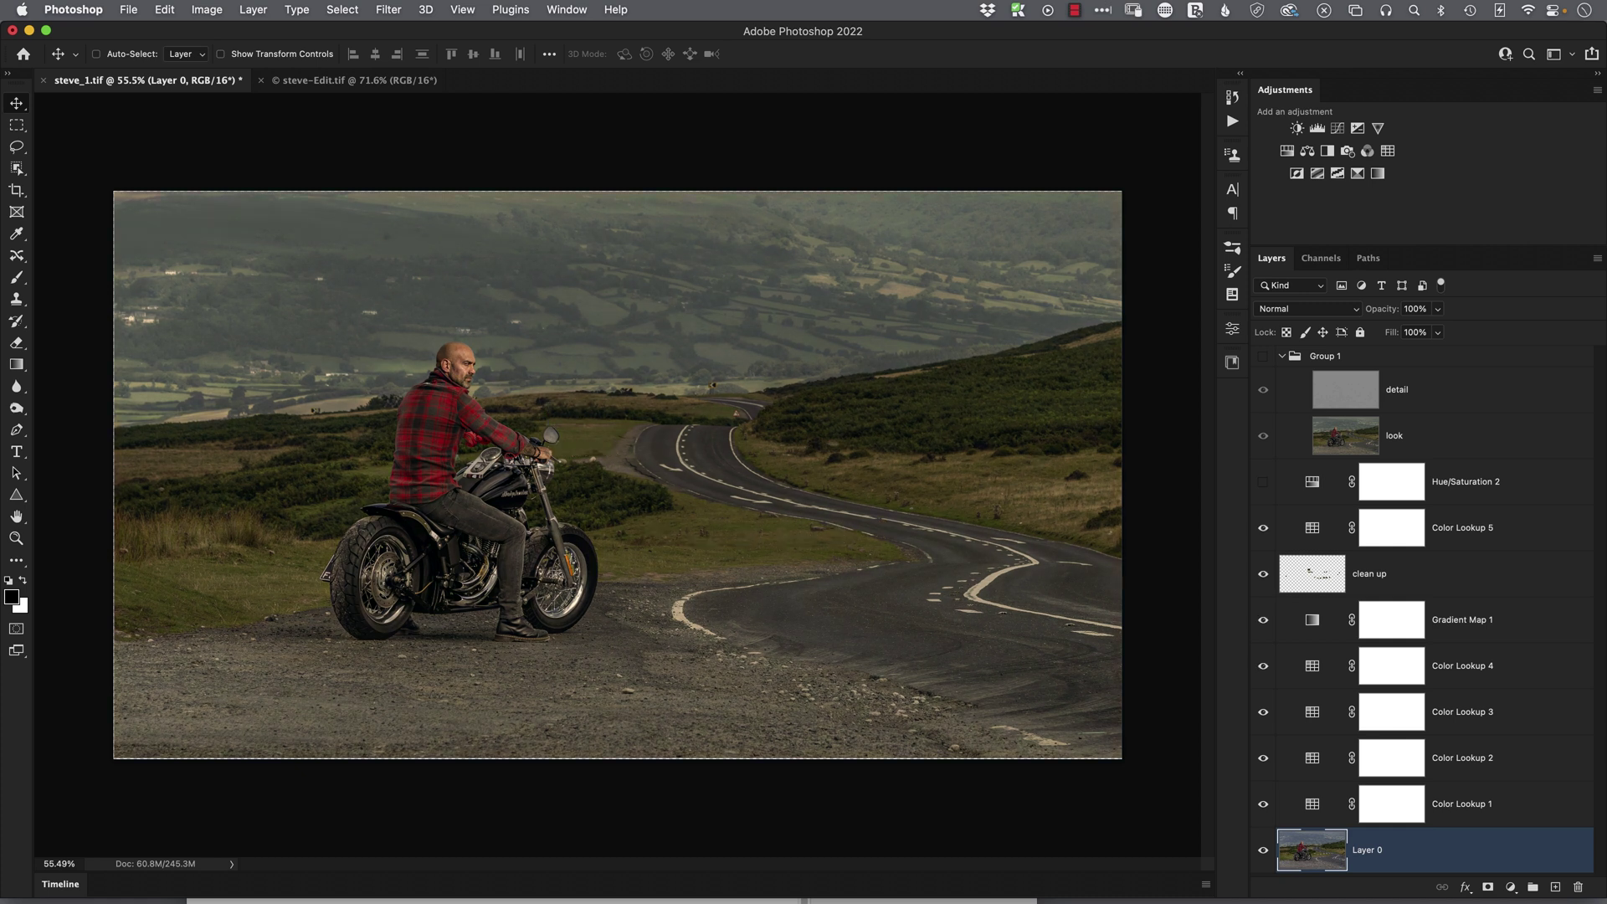
pyautogui.click(1263, 356)
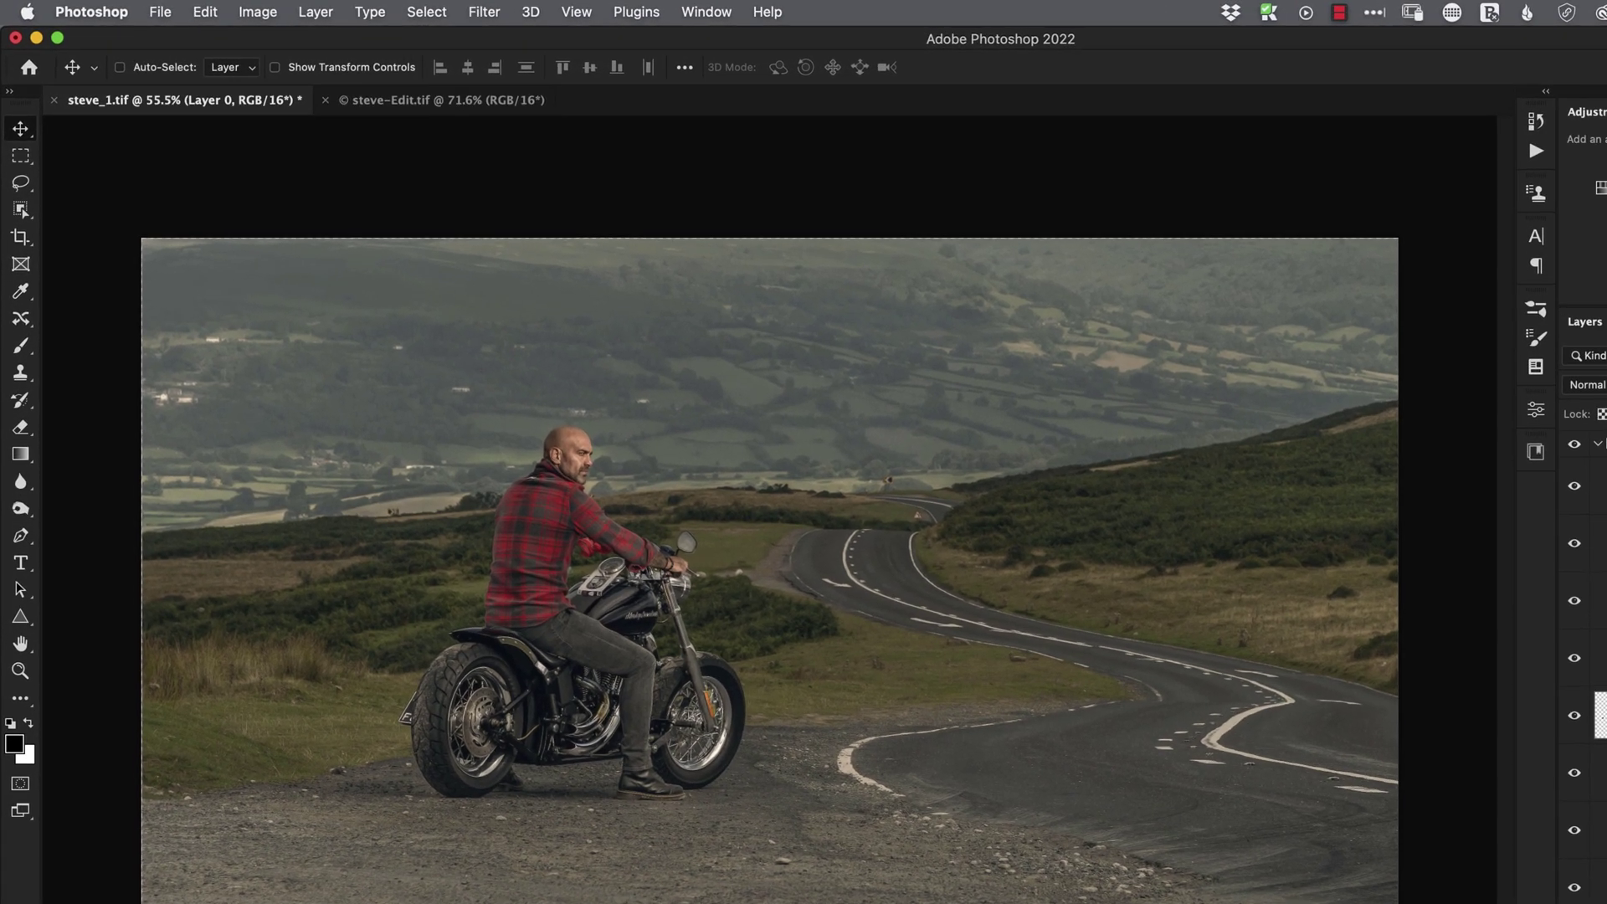
# Attempt the Color Lookup Tables export, dismiss the no-background error, and begin Background from Layer.
pyautogui.click(160, 12)
pyautogui.moveTo(299, 300)
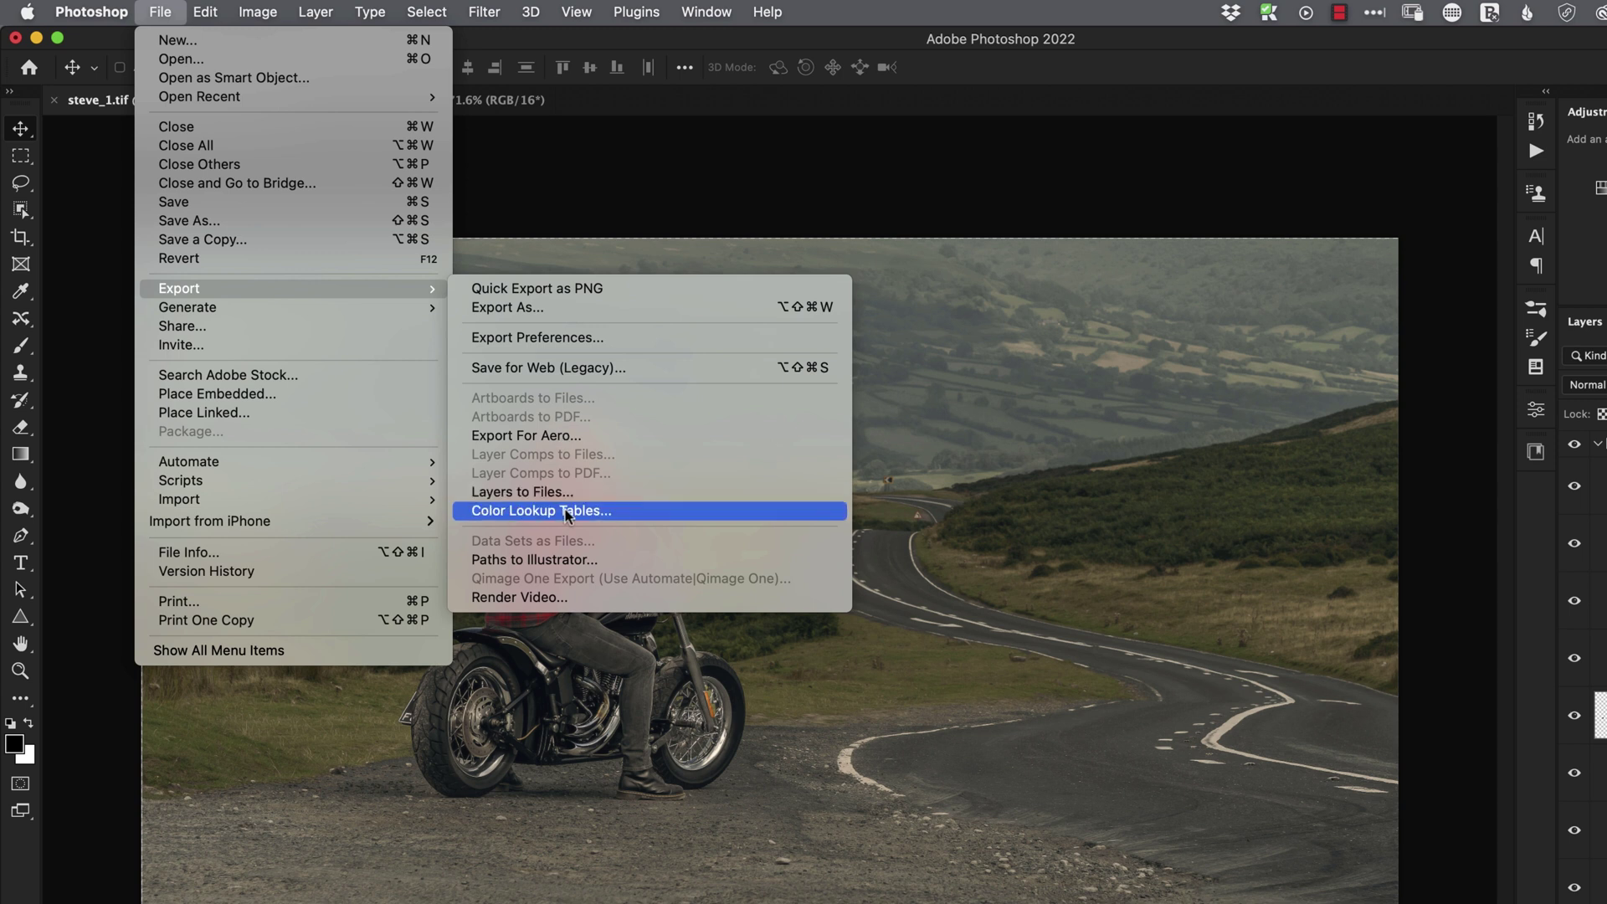
pyautogui.click(618, 511)
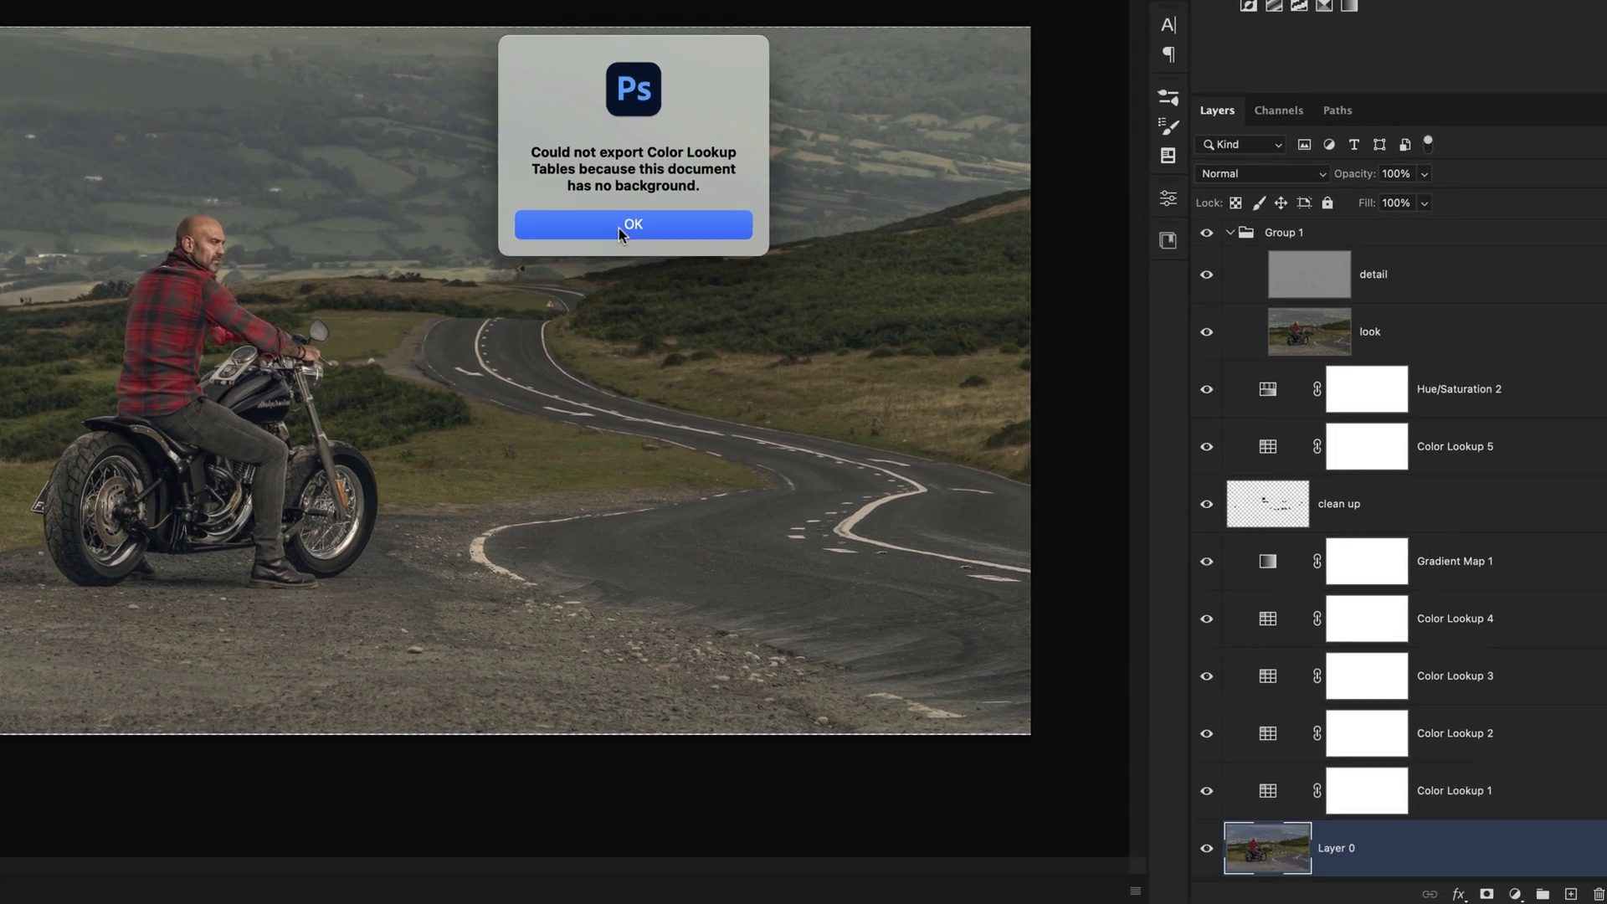
pyautogui.click(1005, 435)
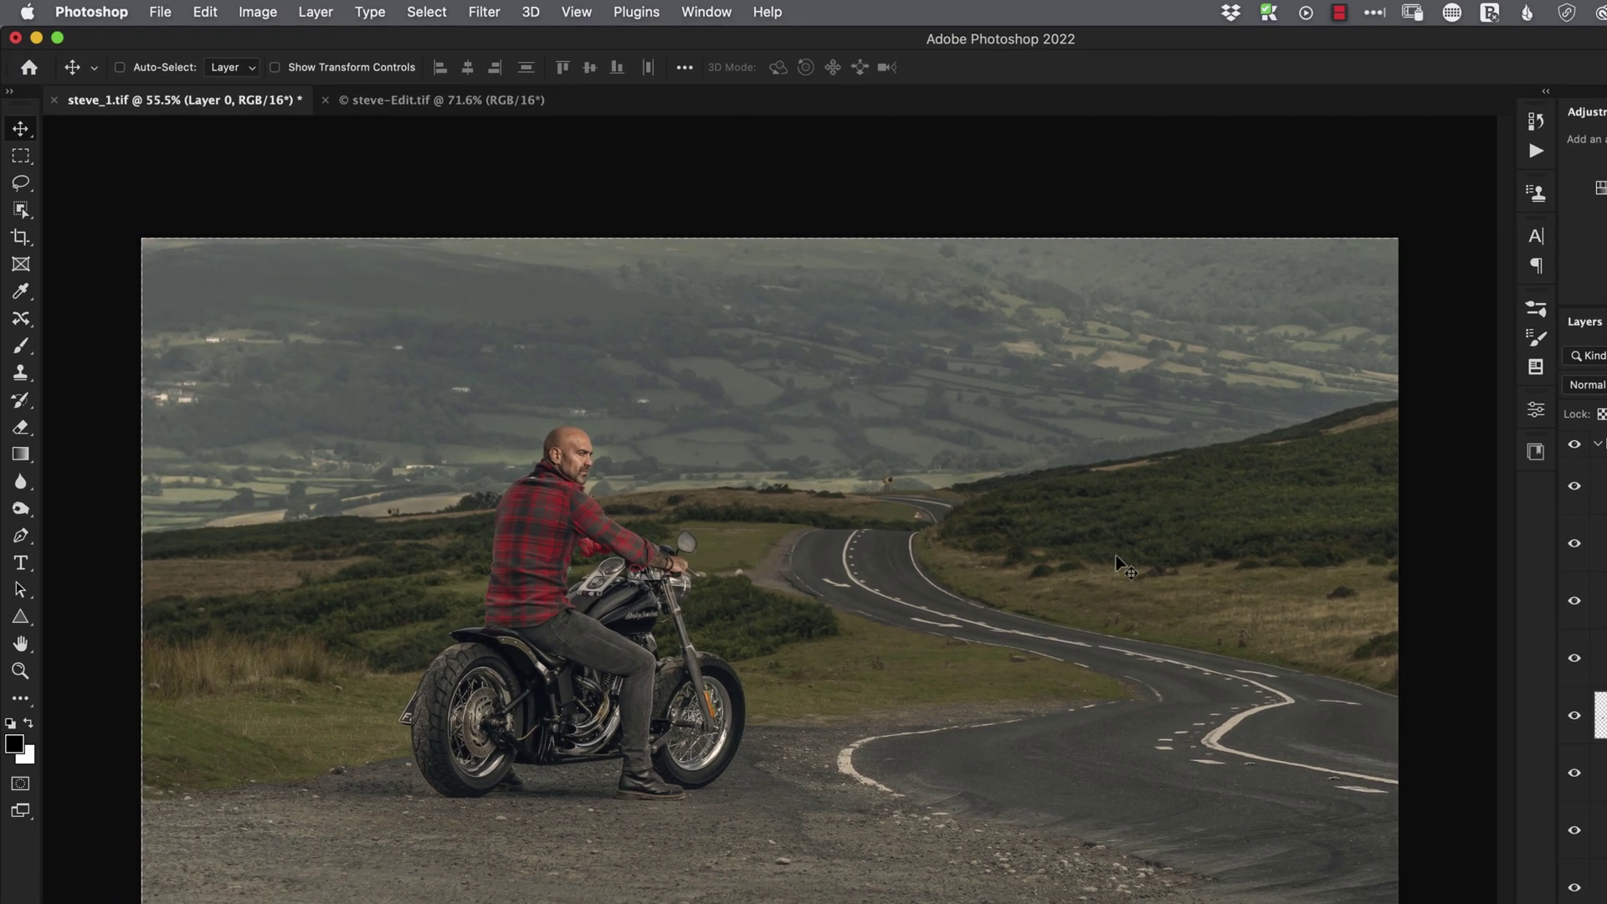
pyautogui.click(316, 13)
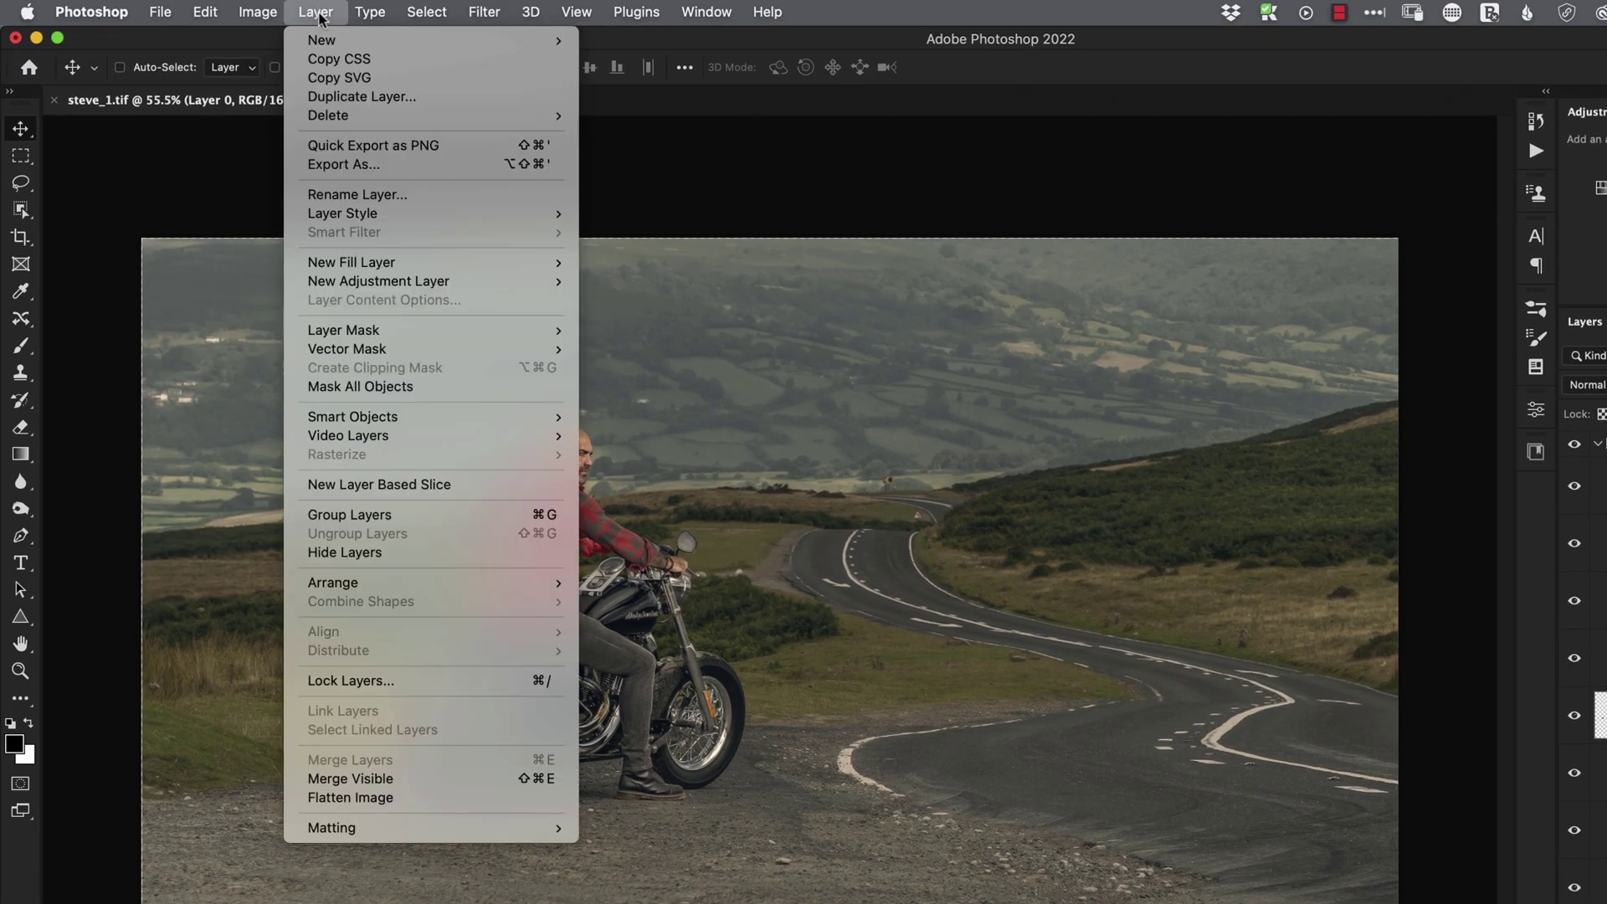
pyautogui.moveTo(324, 41)
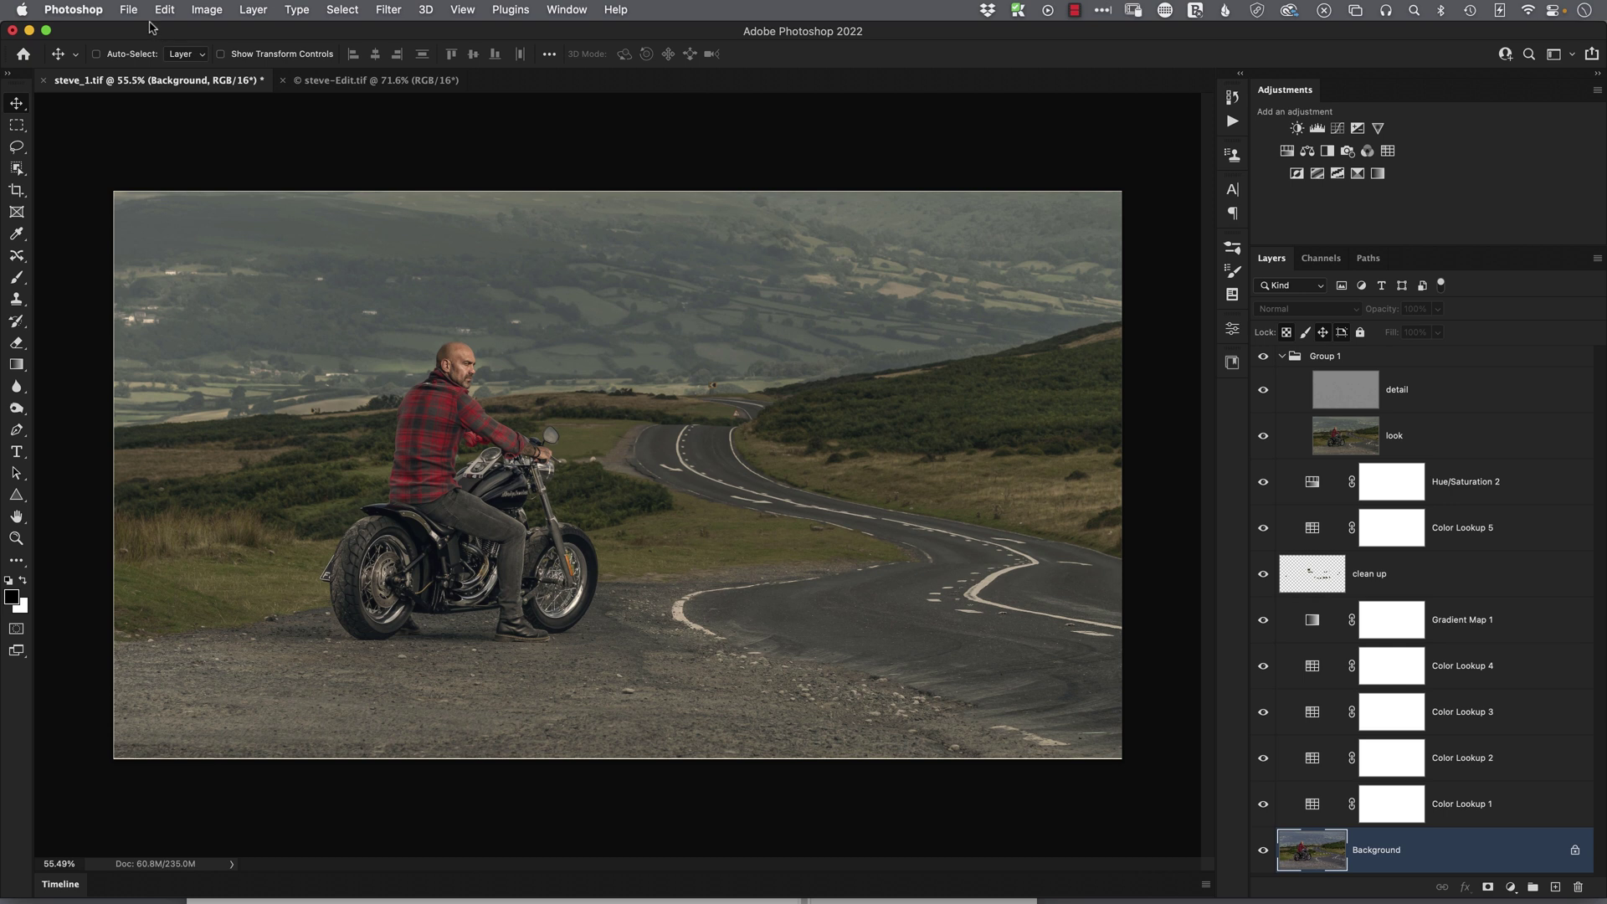
# Export Color Lookup Tables at High quality in CUBE format as harley_wrong on the iCloud Desktop.
pyautogui.click(130, 10)
pyautogui.moveTo(182, 232)
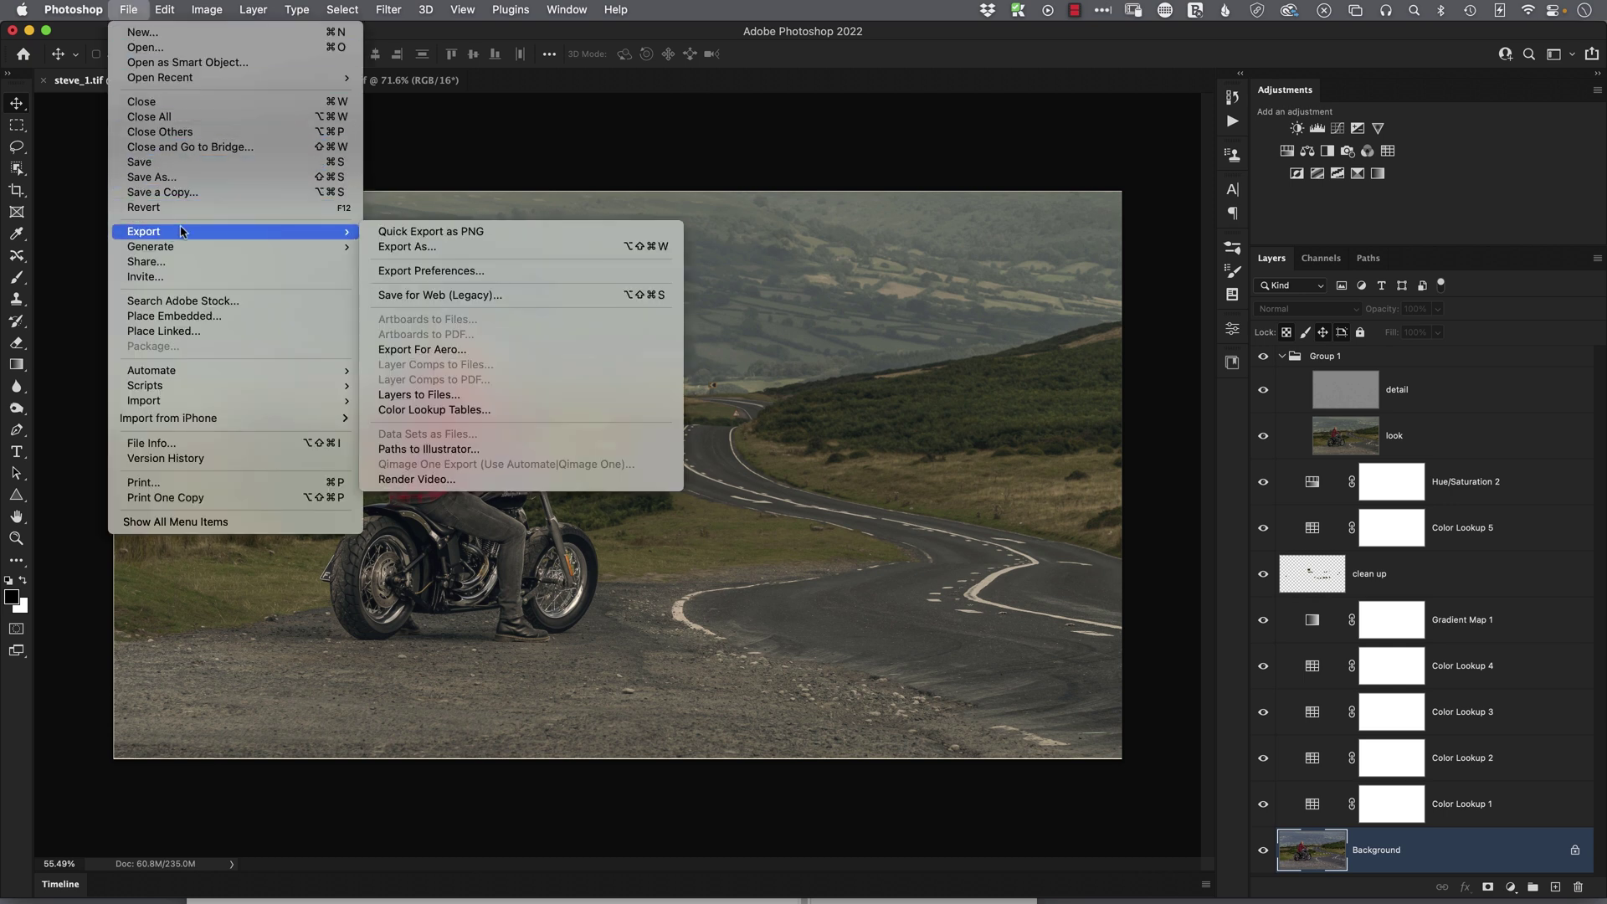
pyautogui.click(520, 412)
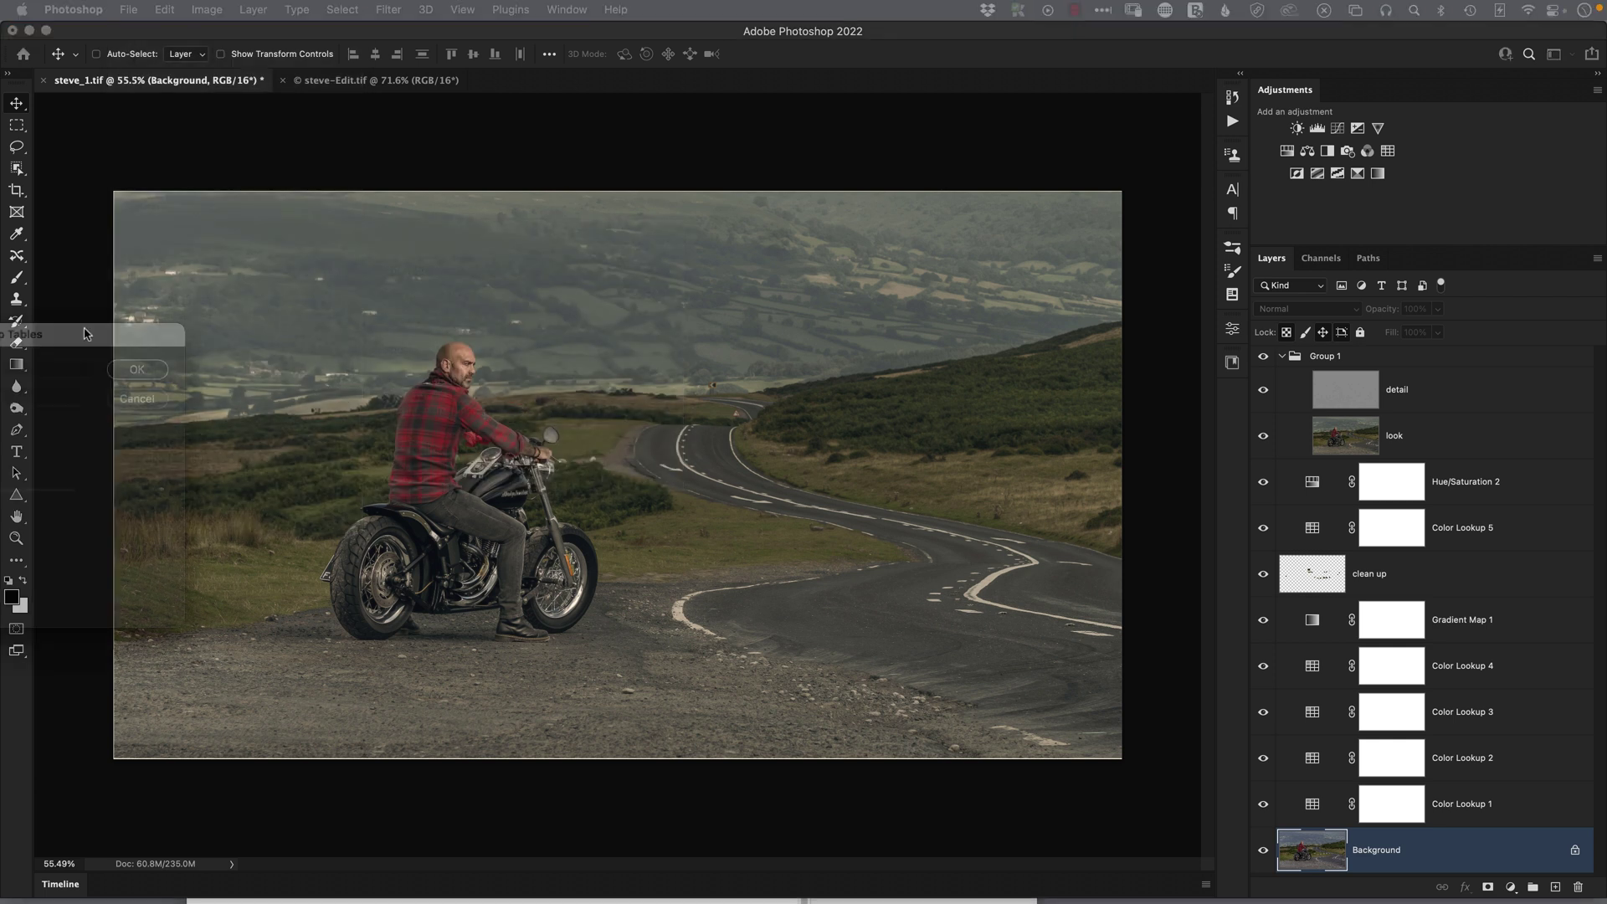
pyautogui.moveTo(67, 285); pyautogui.dragTo(748, 293)
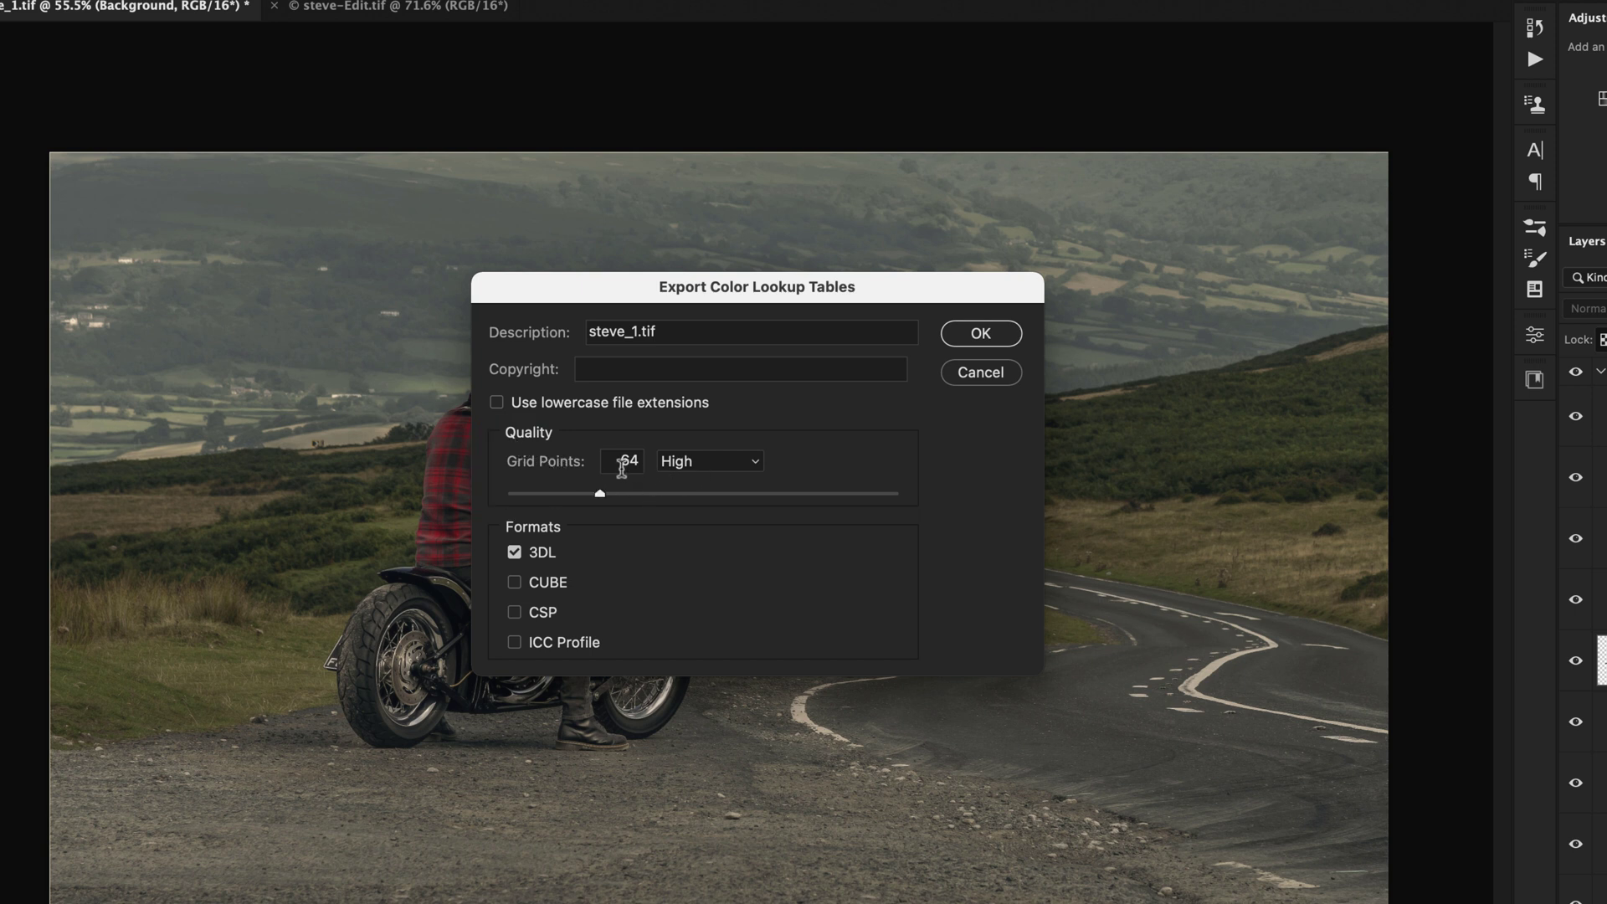
pyautogui.click(691, 463)
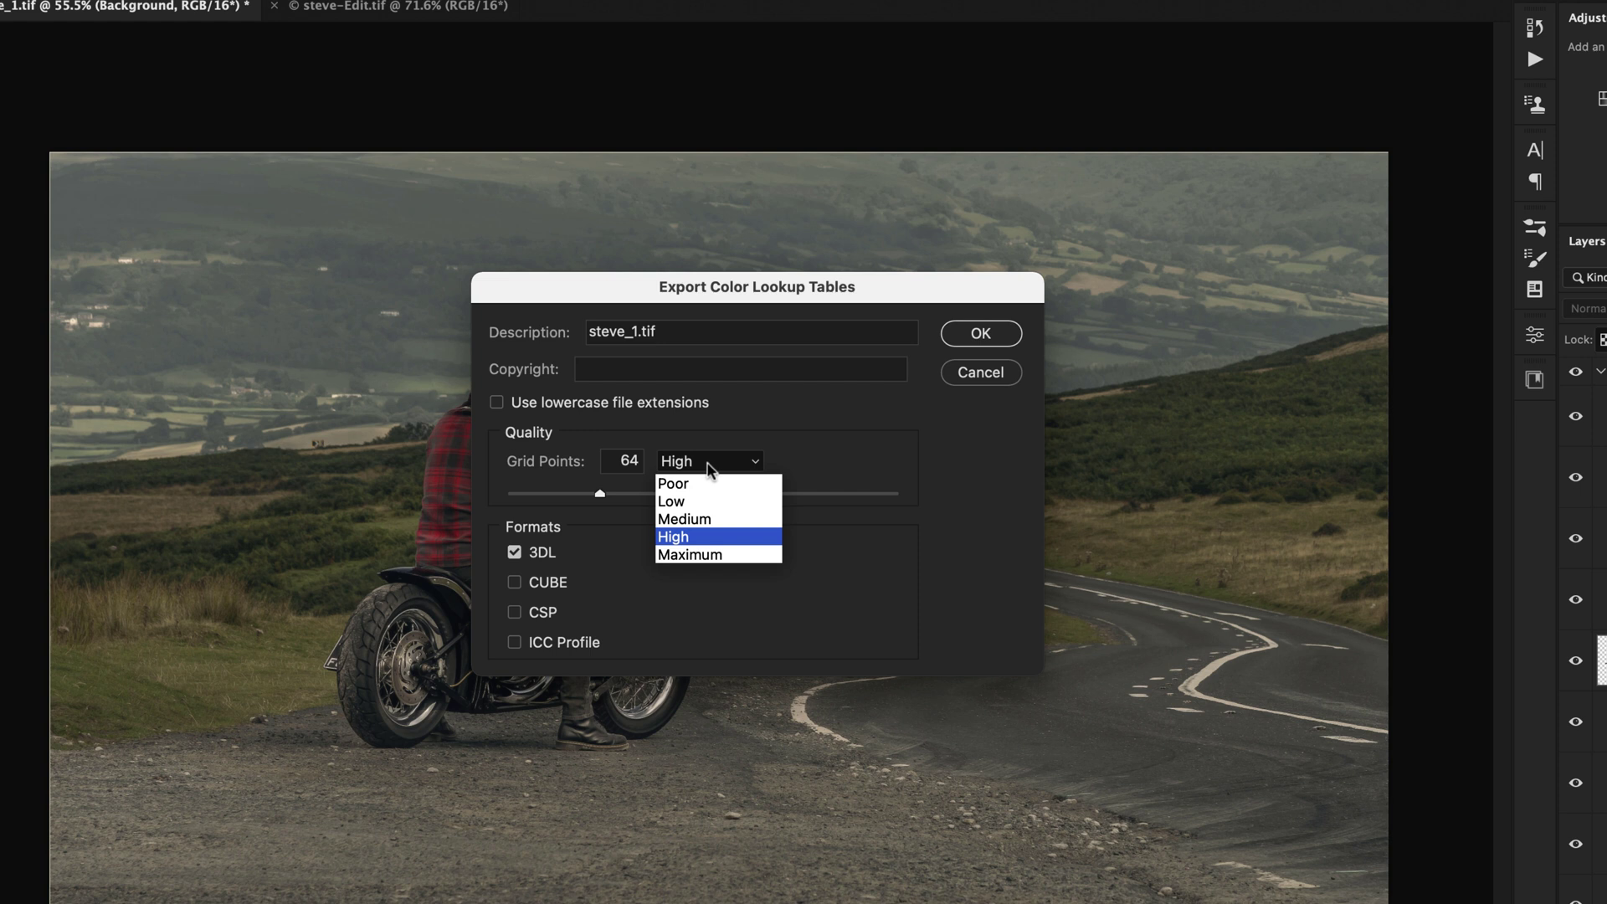
pyautogui.click(710, 468)
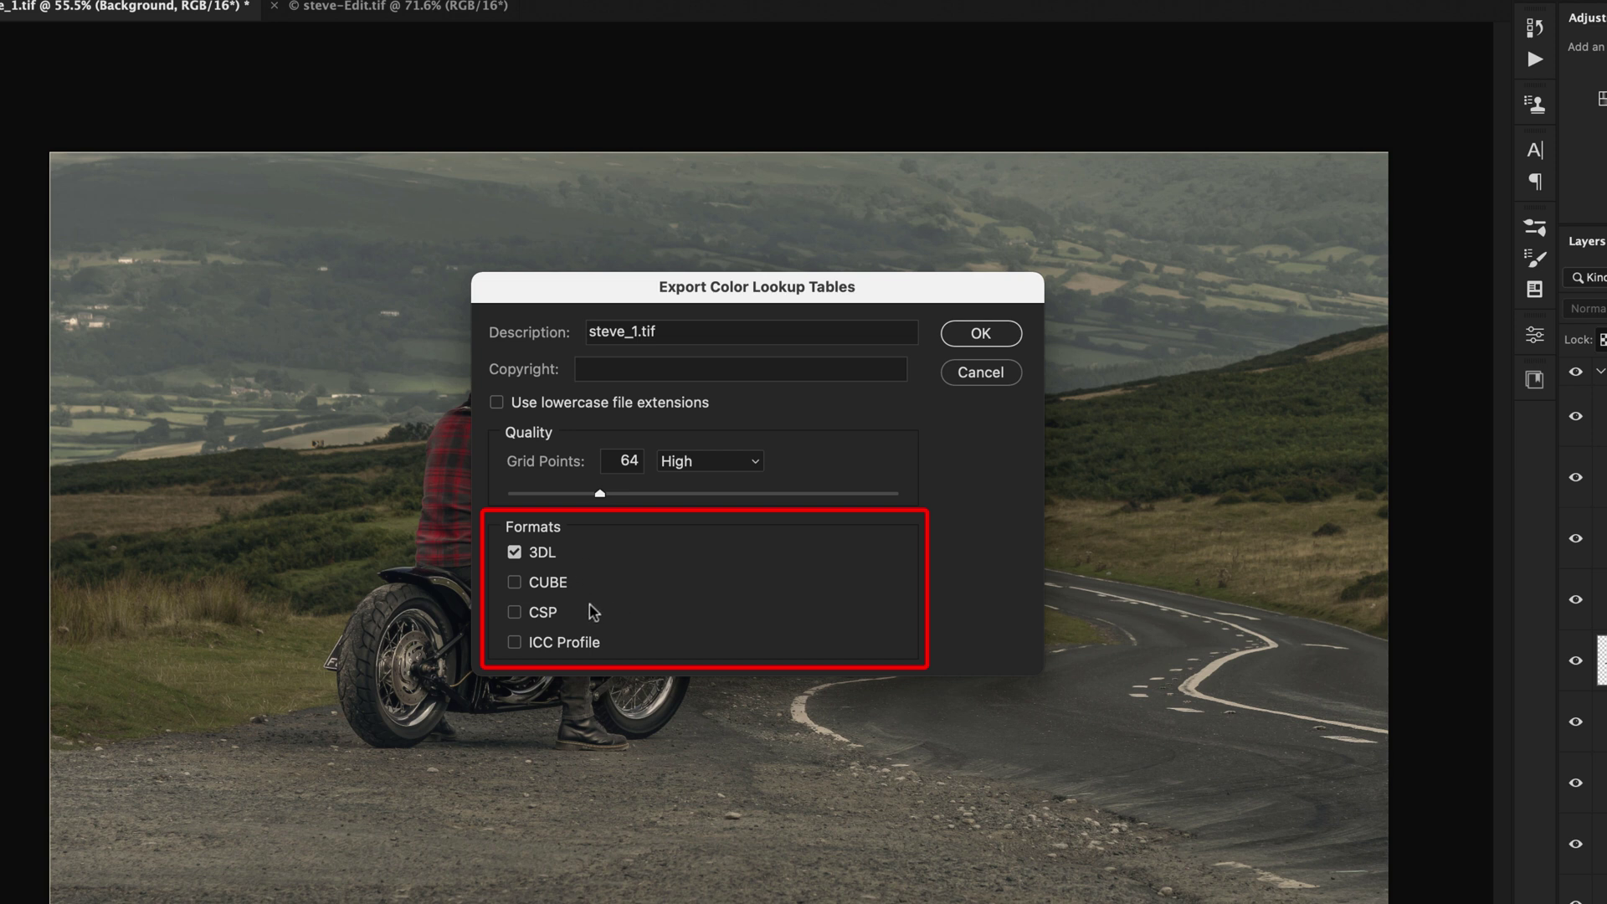
pyautogui.click(514, 583)
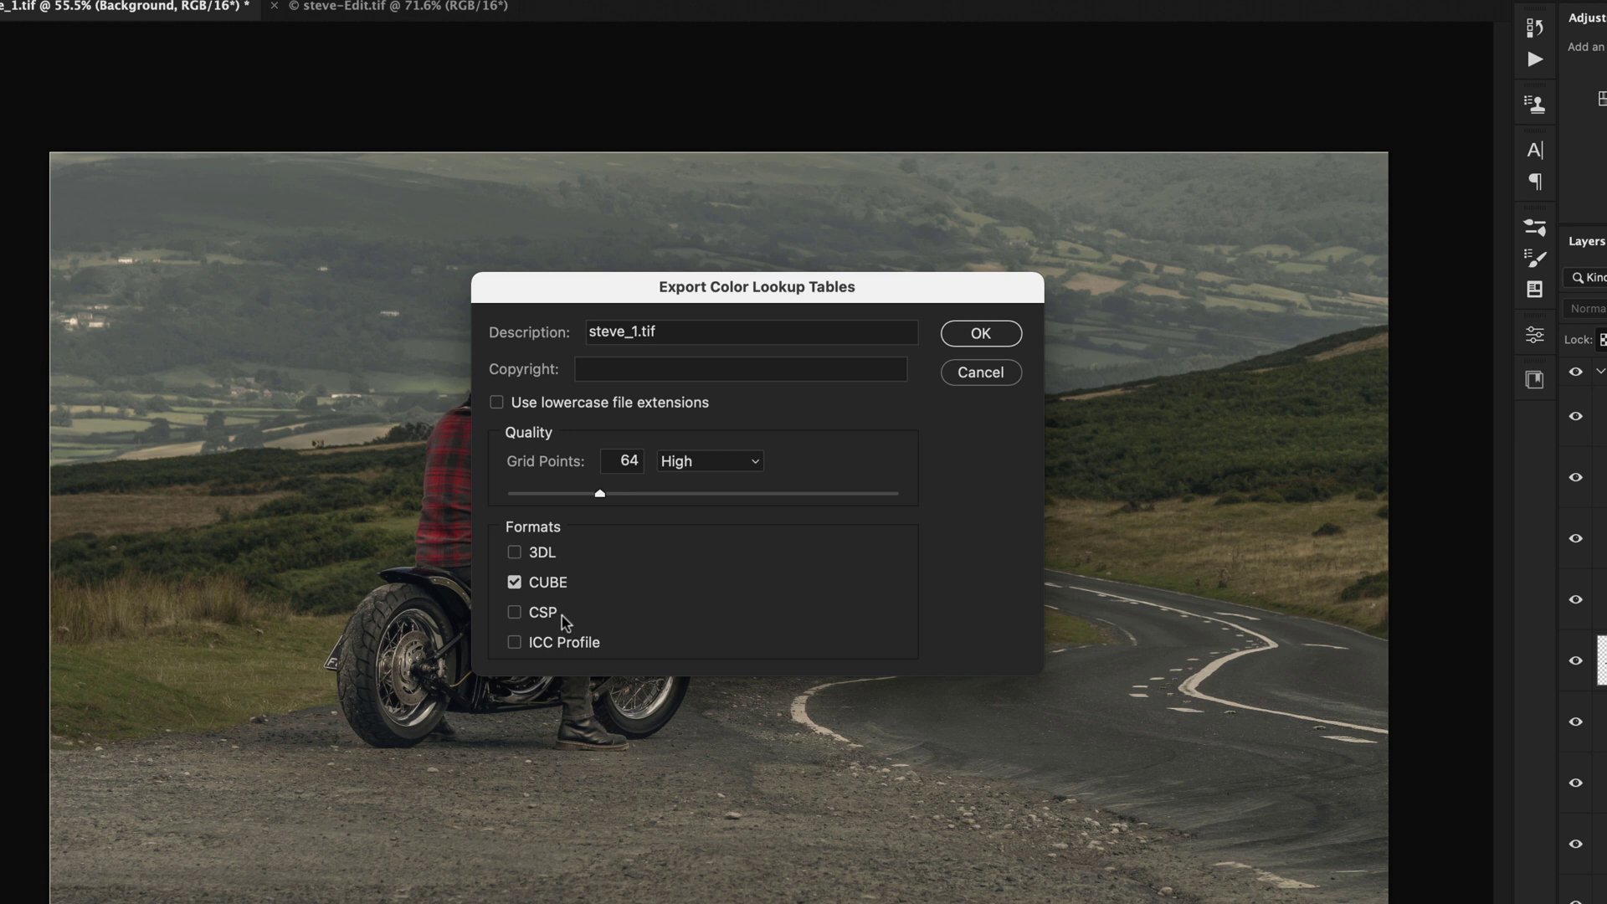
pyautogui.click(977, 335)
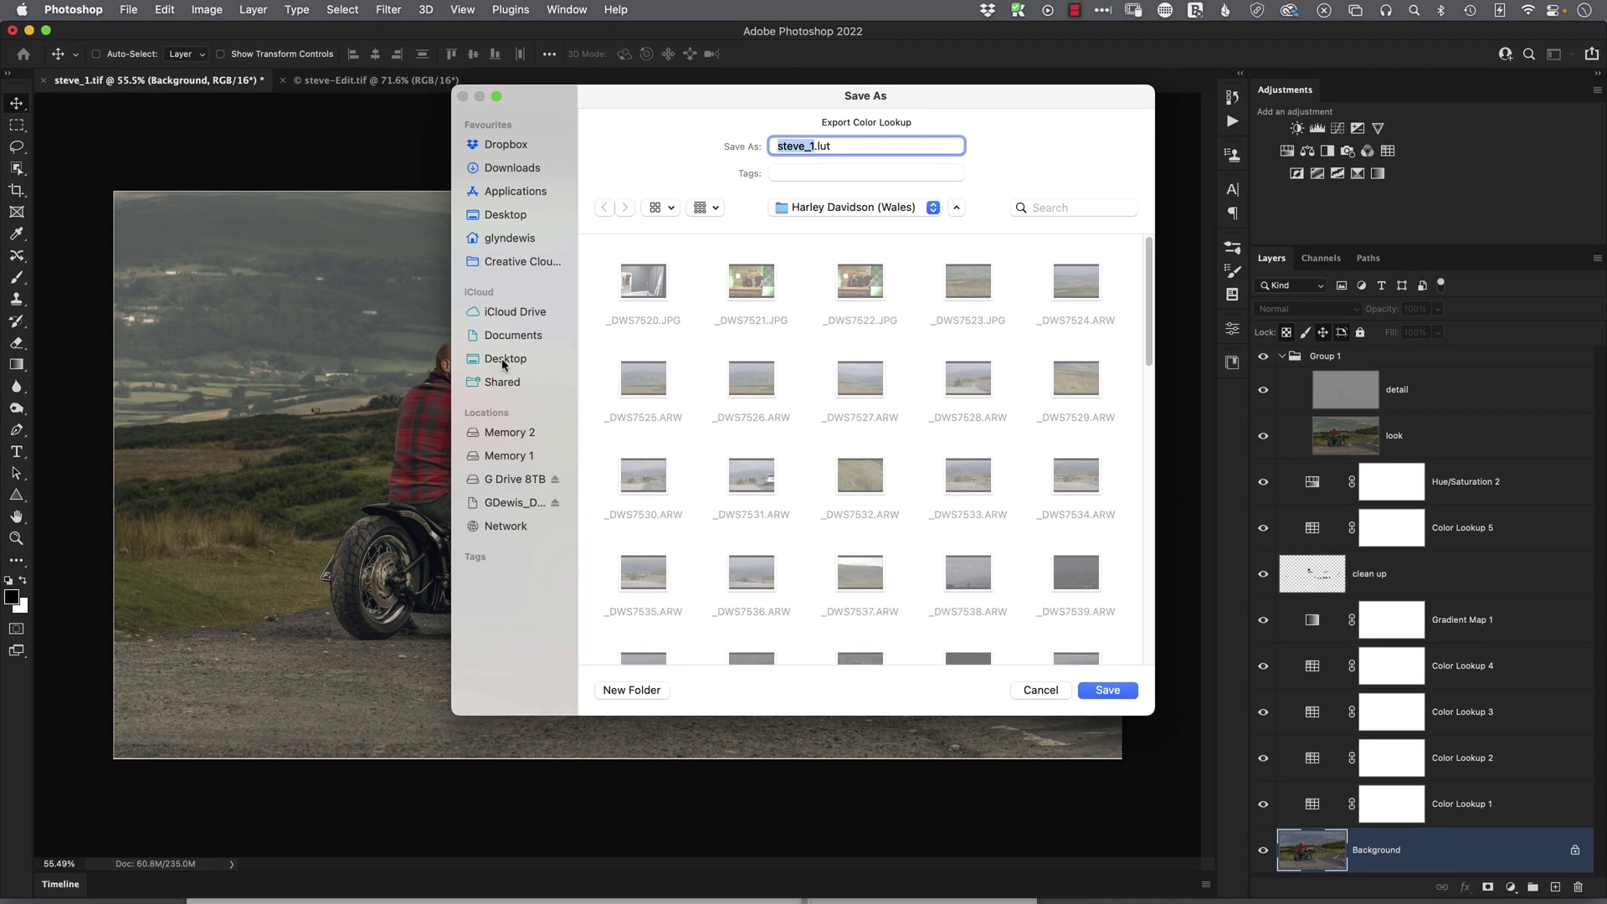
pyautogui.click(507, 360)
pyautogui.write('harley')
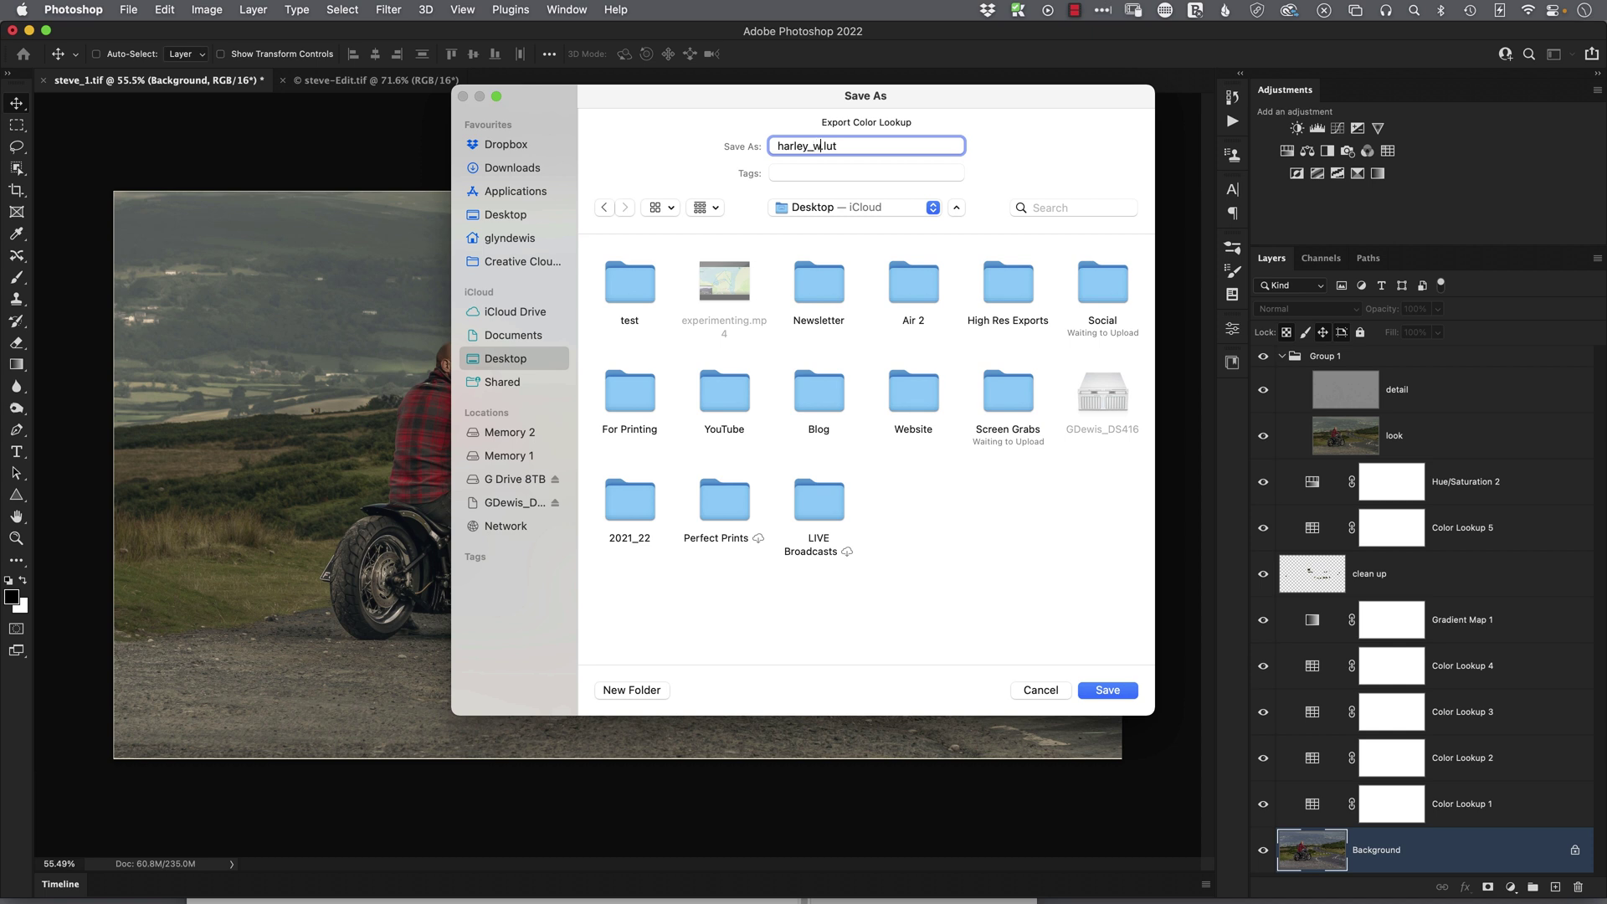
pyautogui.write('_wrong')
# Save the harley_wrong lookup table, solo the Background photo, and add a Color Lookup adjustment.
pyautogui.click(1105, 691)
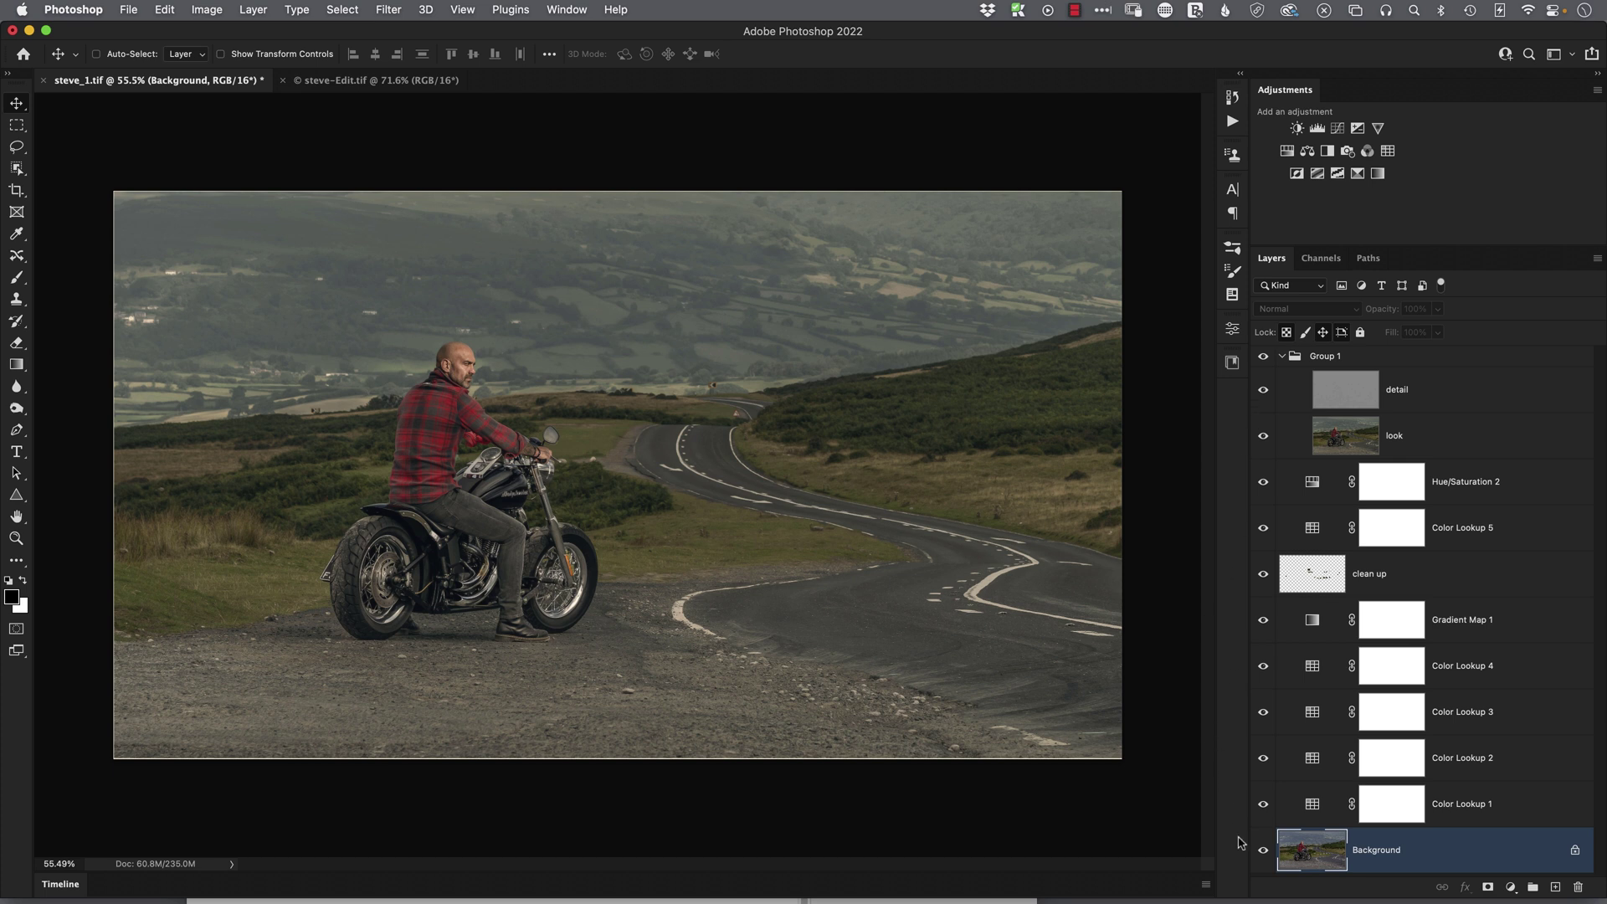
pyautogui.keyDown('alt'); pyautogui.click(1263, 850); pyautogui.keyUp('alt')
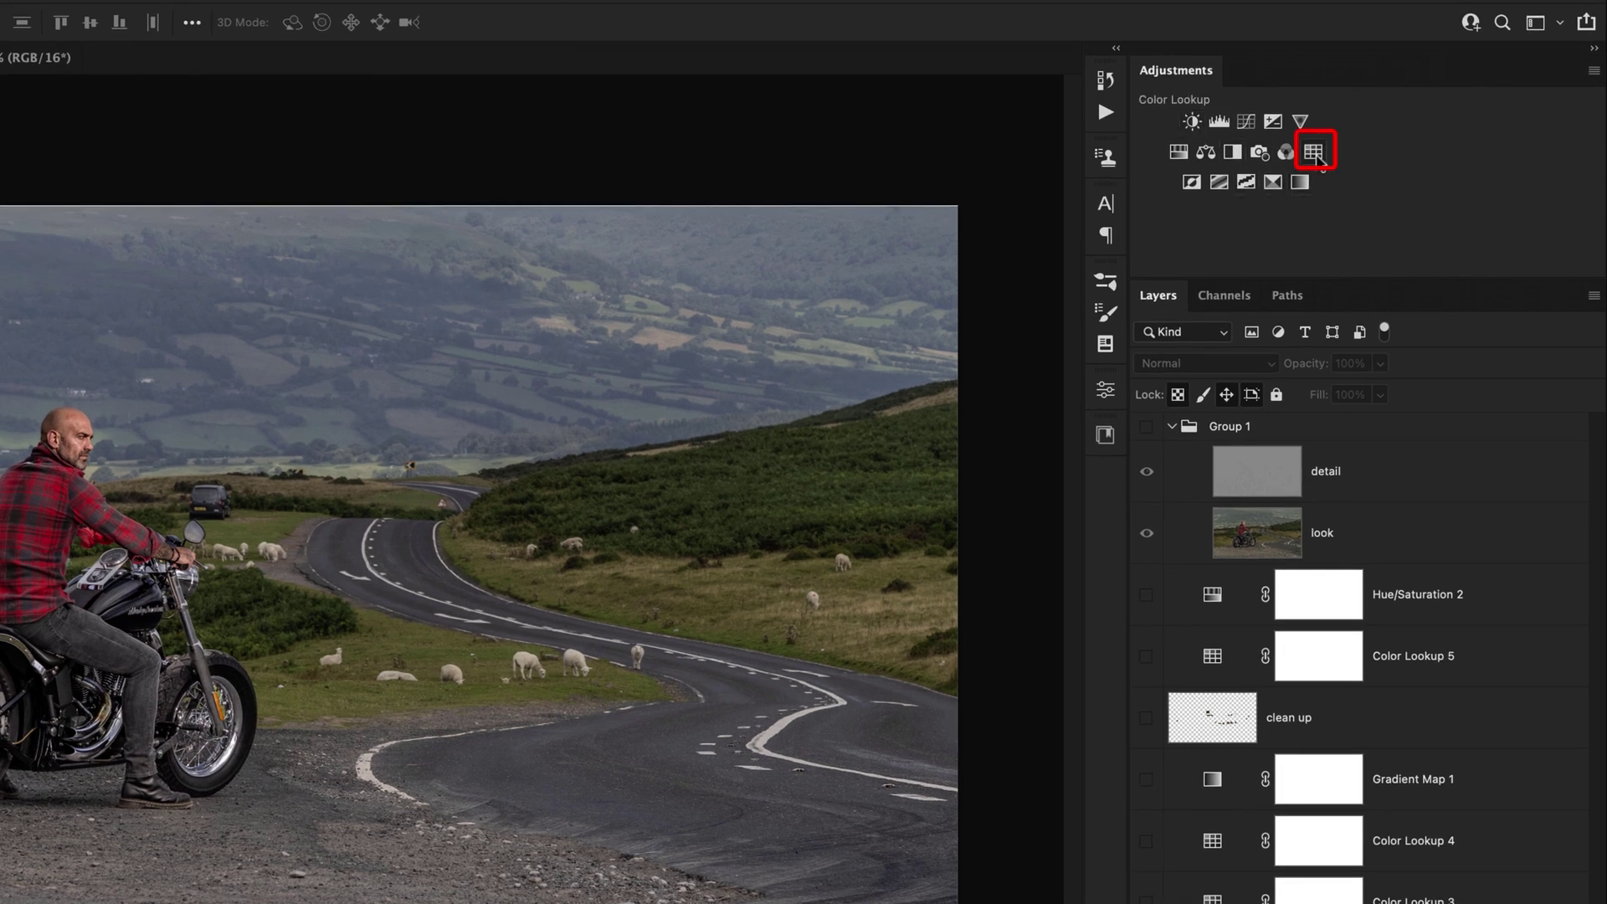
pyautogui.click(1313, 154)
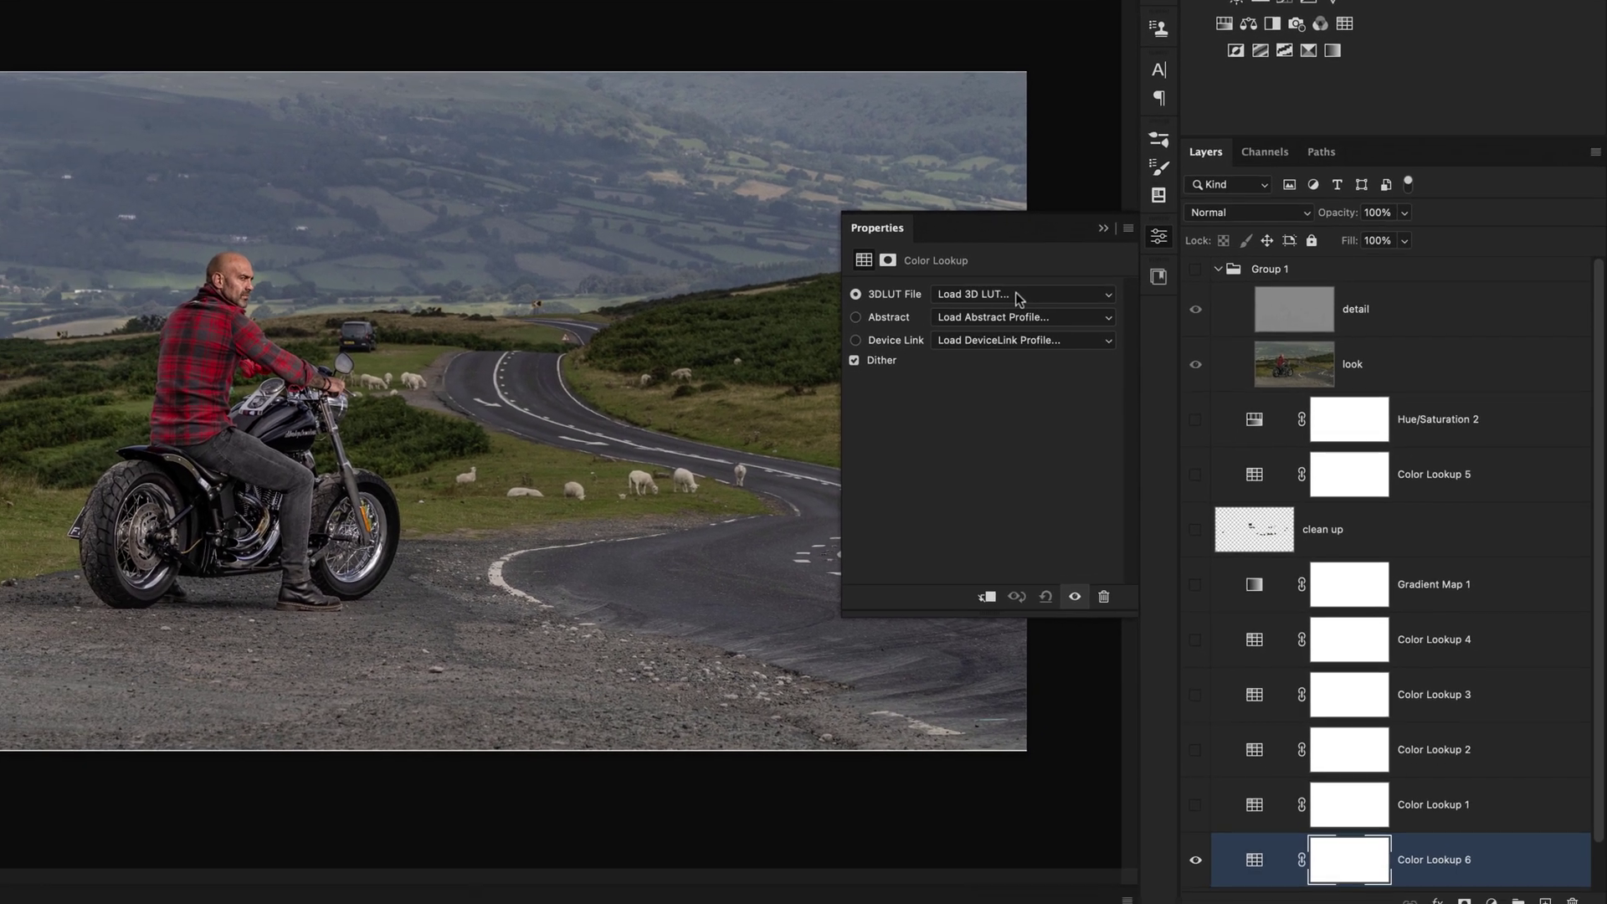
# Load harley_wrong.CUBE from the iCloud Desktop into the new Color Lookup layer.
pyautogui.click(1016, 293)
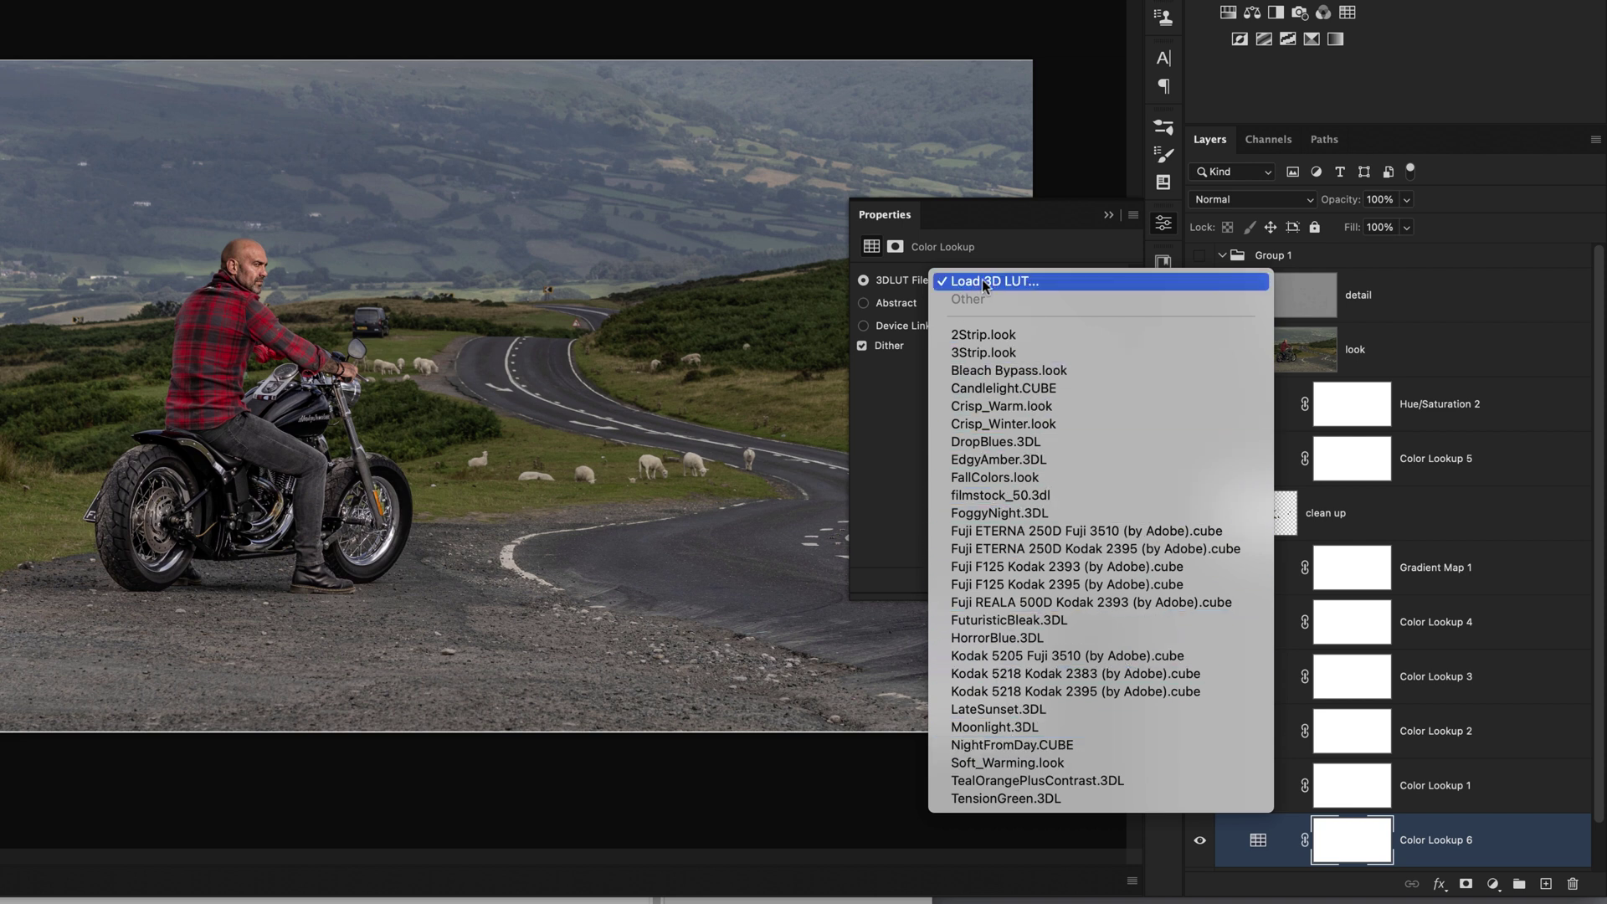
pyautogui.click(1046, 283)
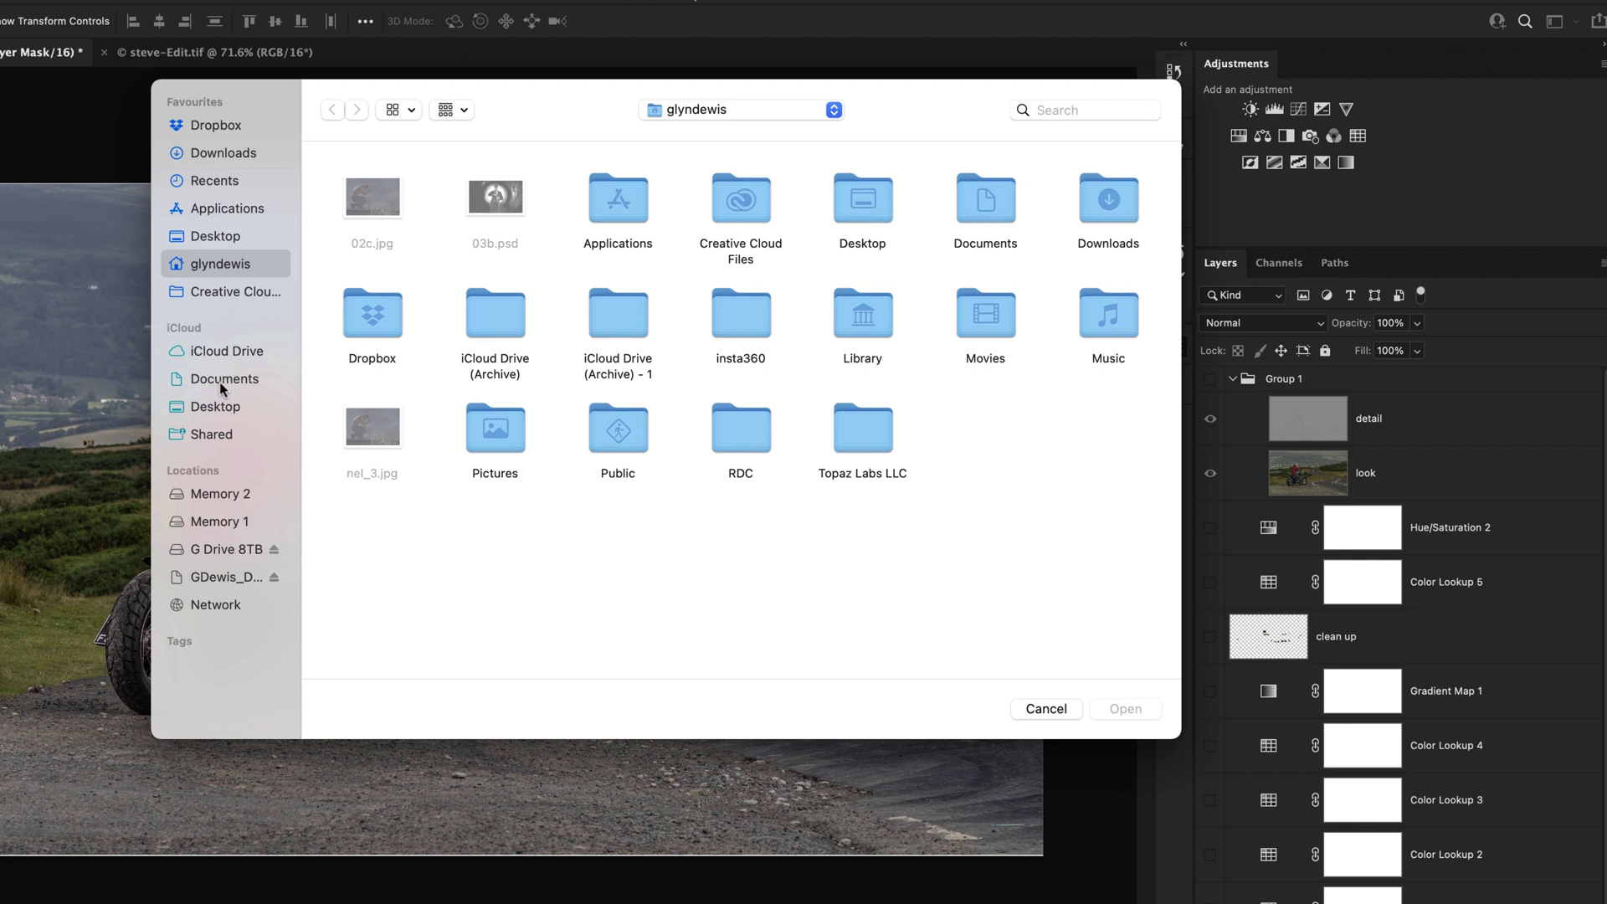
pyautogui.click(216, 407)
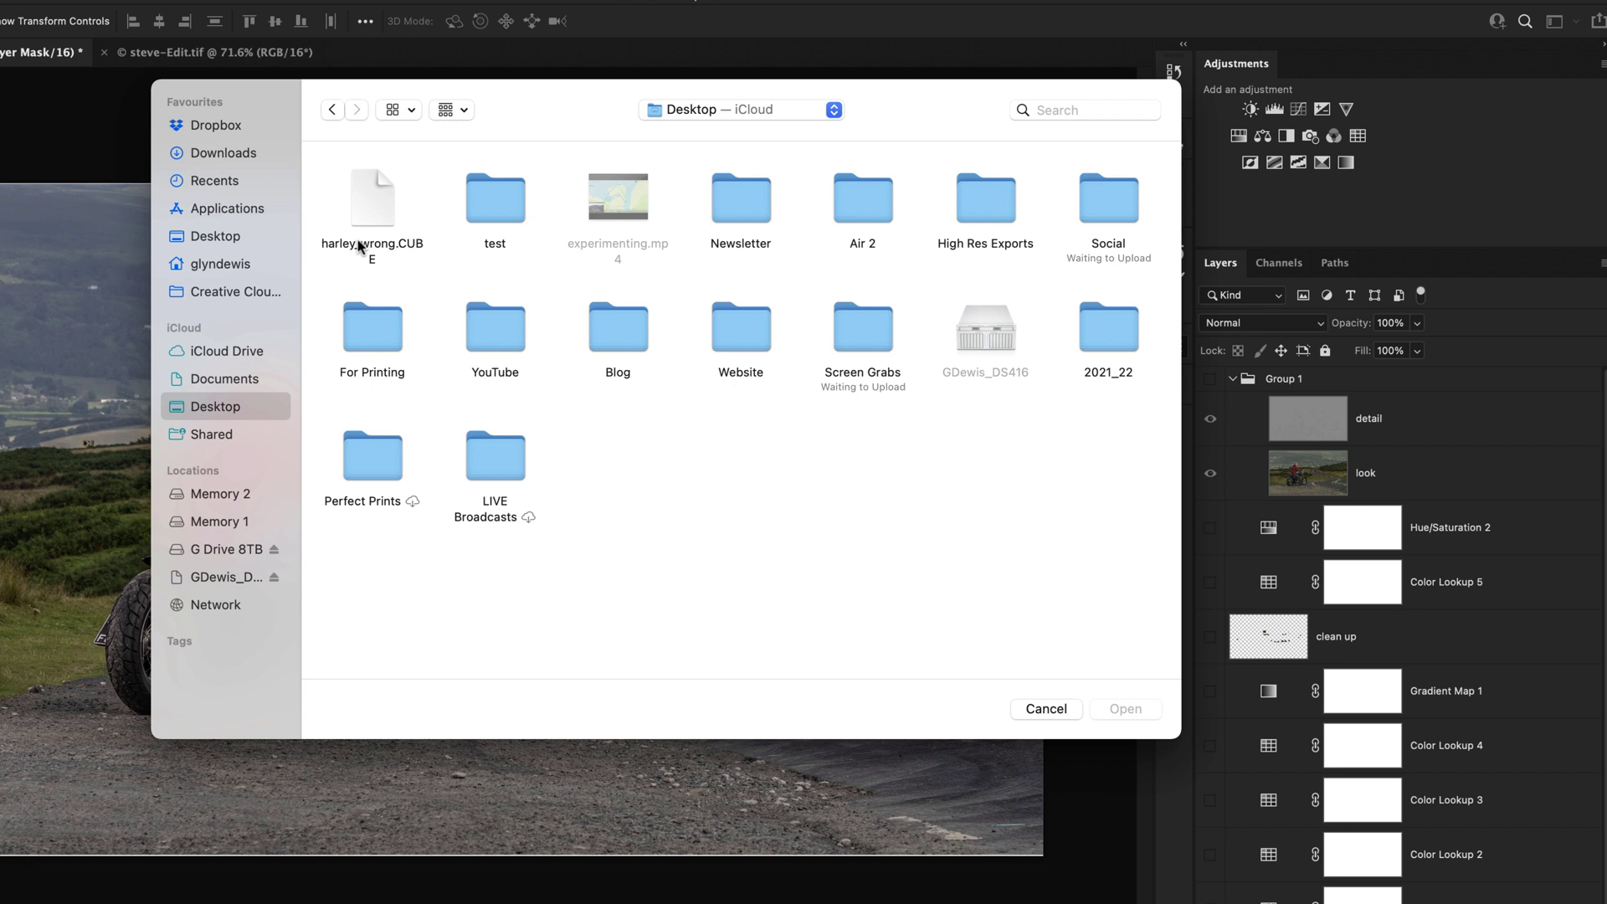
pyautogui.click(373, 214)
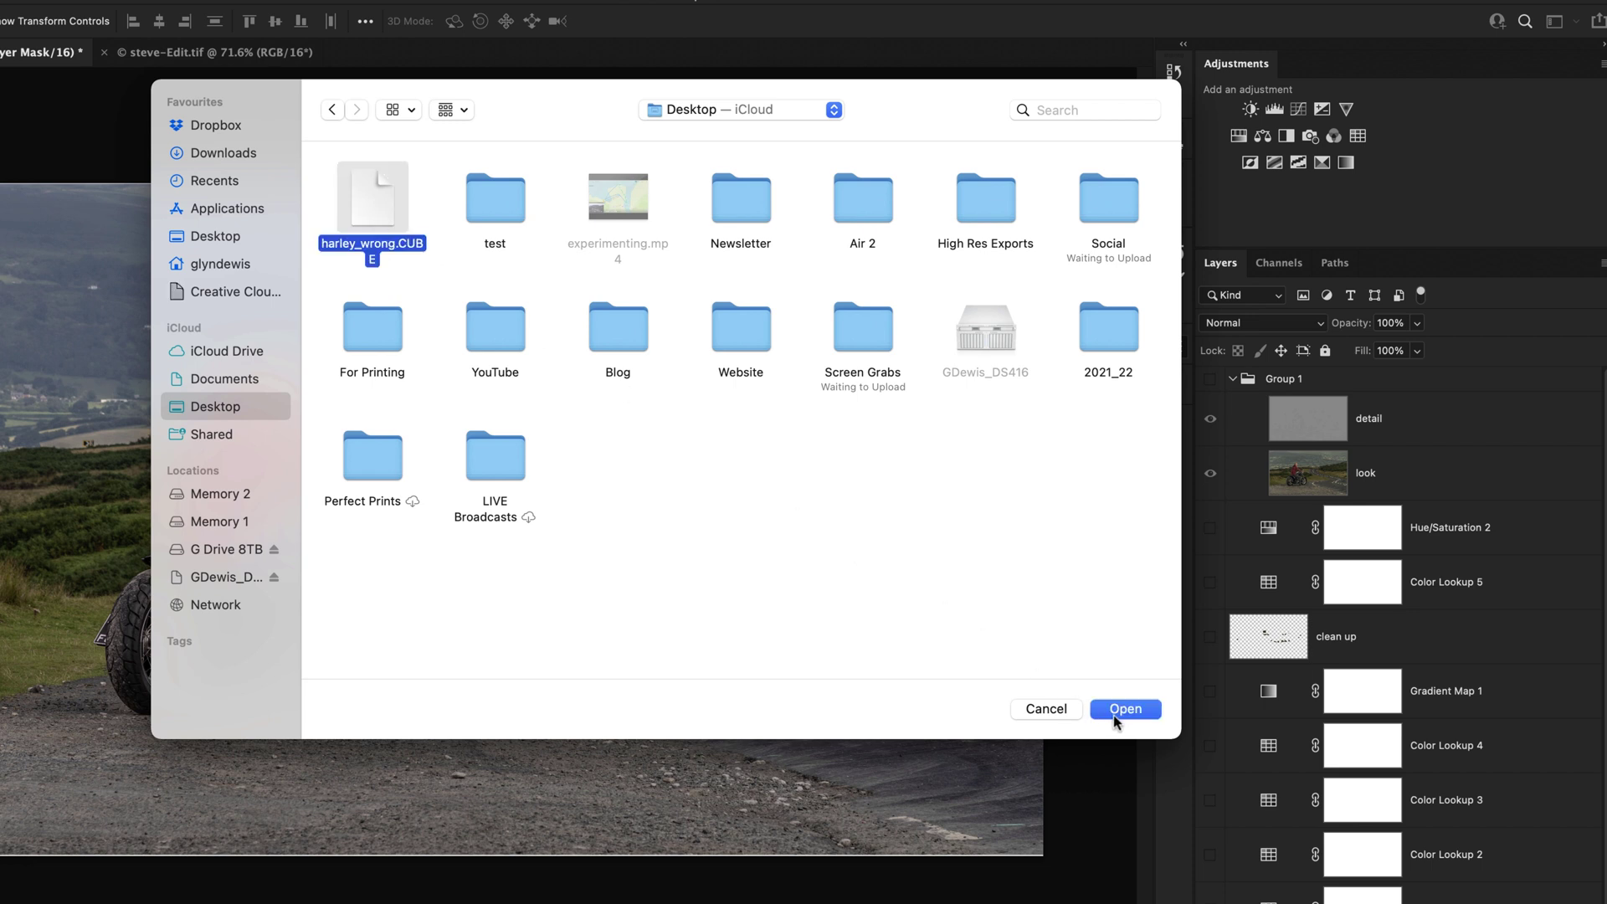
pyautogui.click(1124, 712)
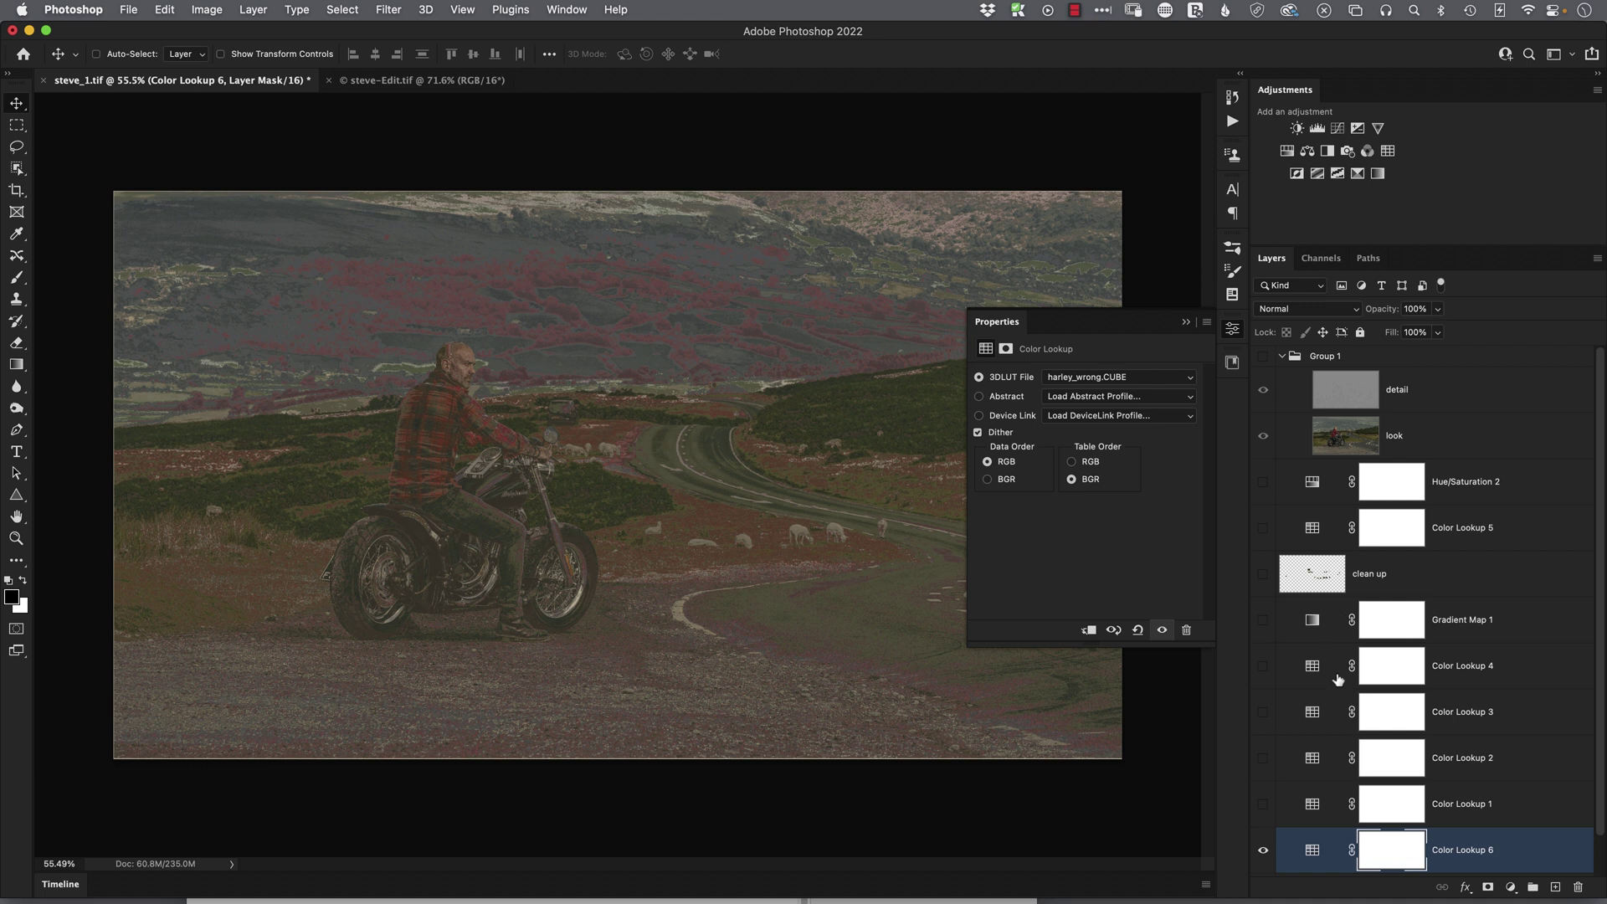
# Undo the harley_wrong lookup load and turn all layers, including Group 1, back on.
pyautogui.press('super')
pyautogui.press('super+z')
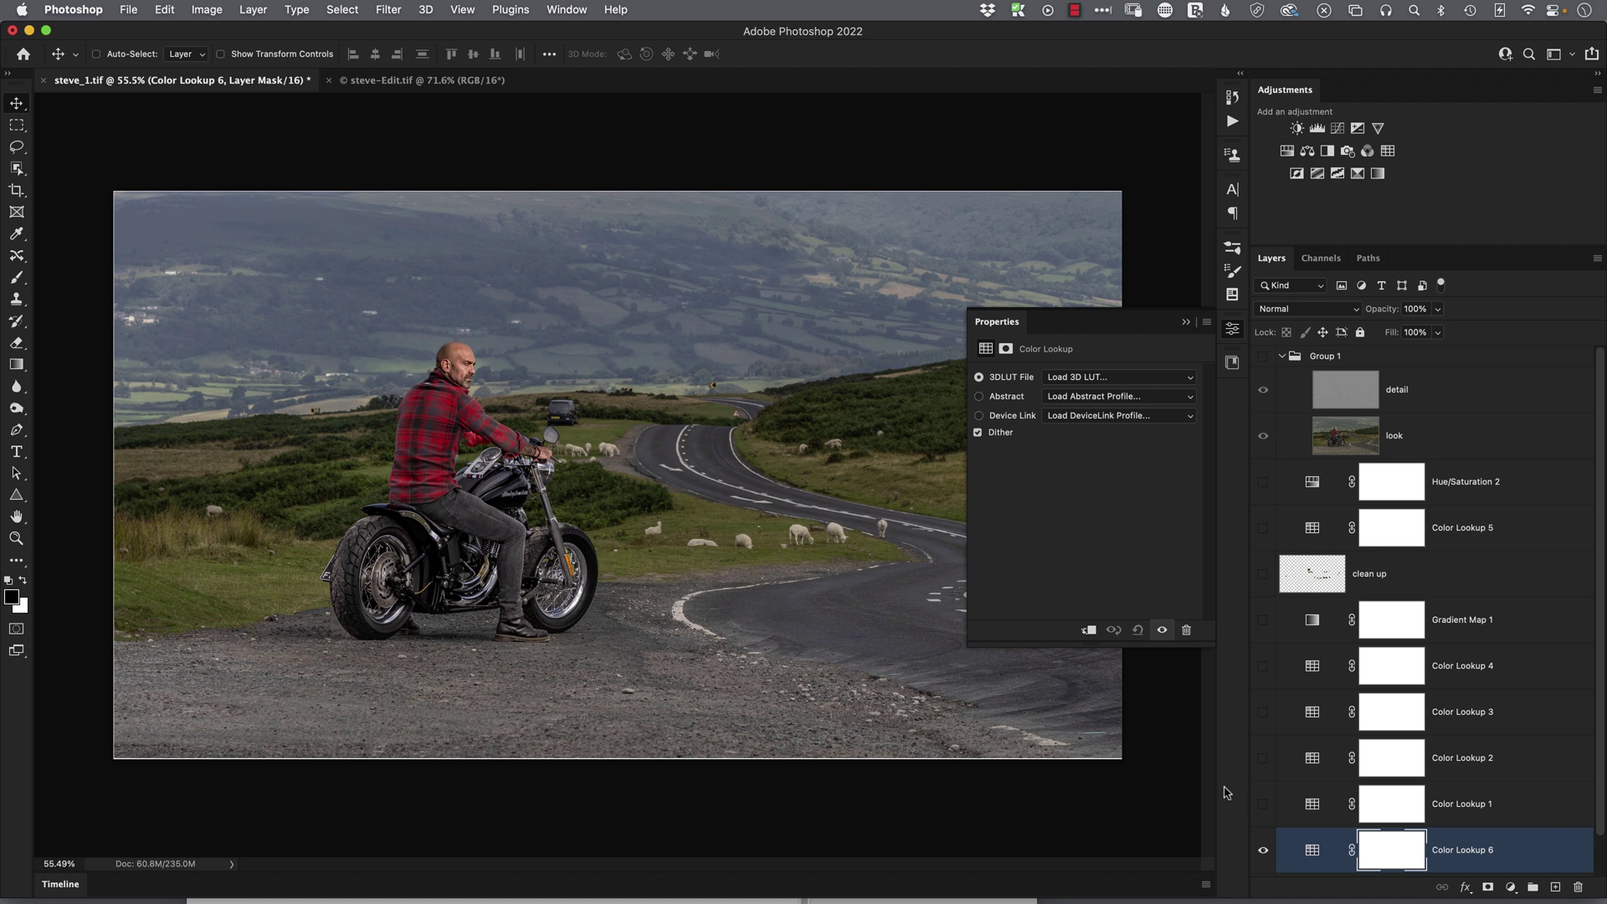
pyautogui.keyDown('alt'); pyautogui.click(1262, 852); pyautogui.keyUp('alt')
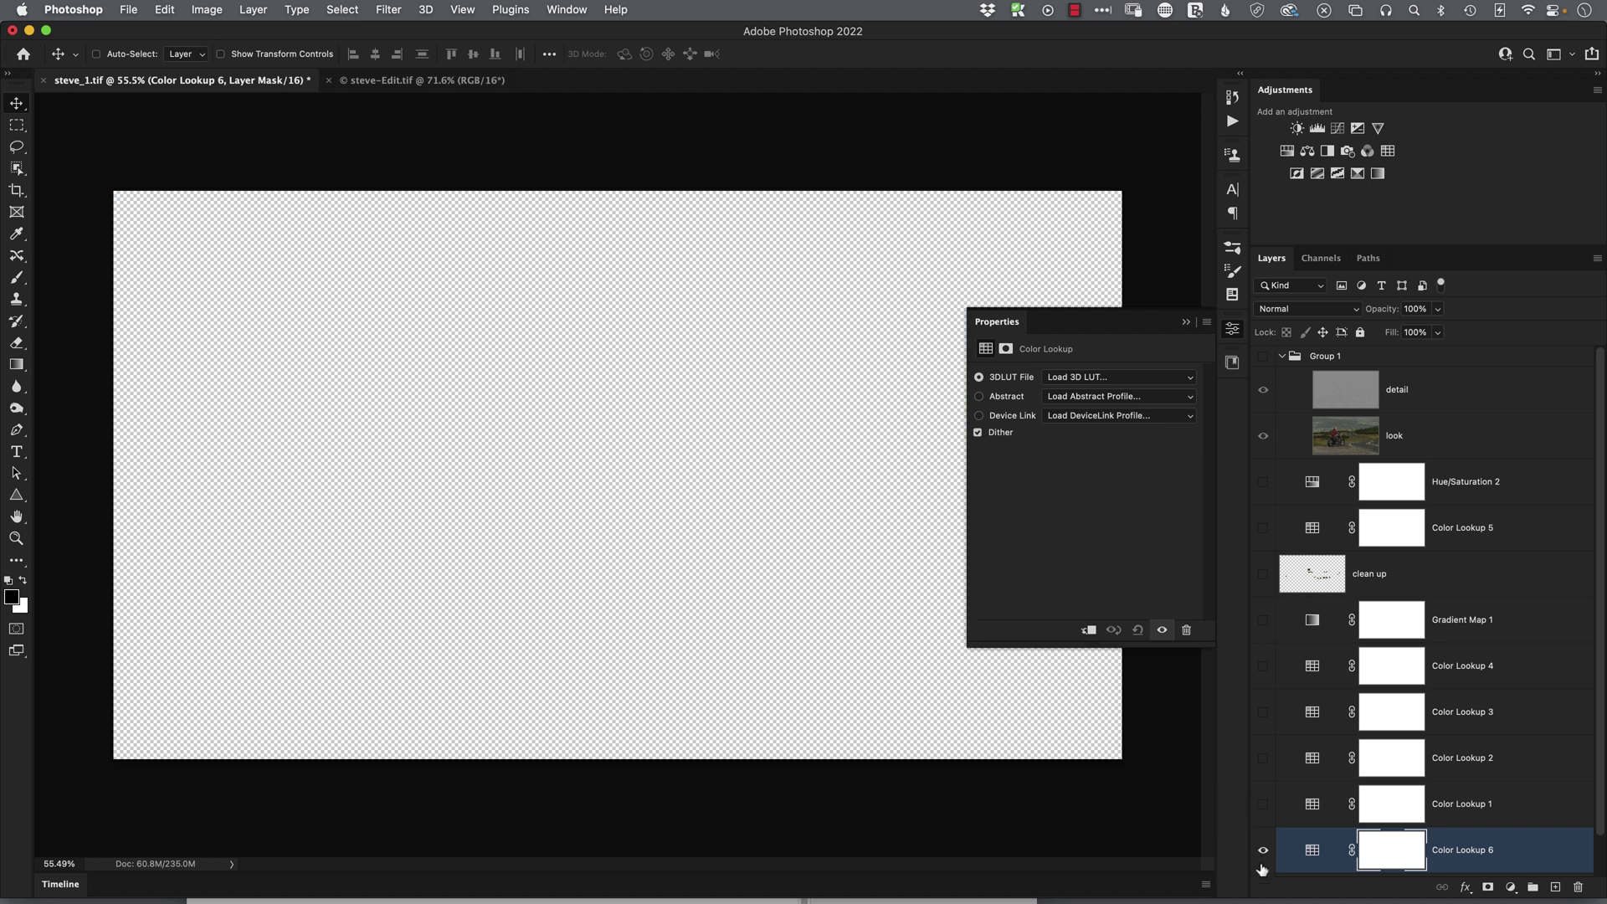
pyautogui.keyDown('alt'); pyautogui.click(1262, 853); pyautogui.keyUp('alt')
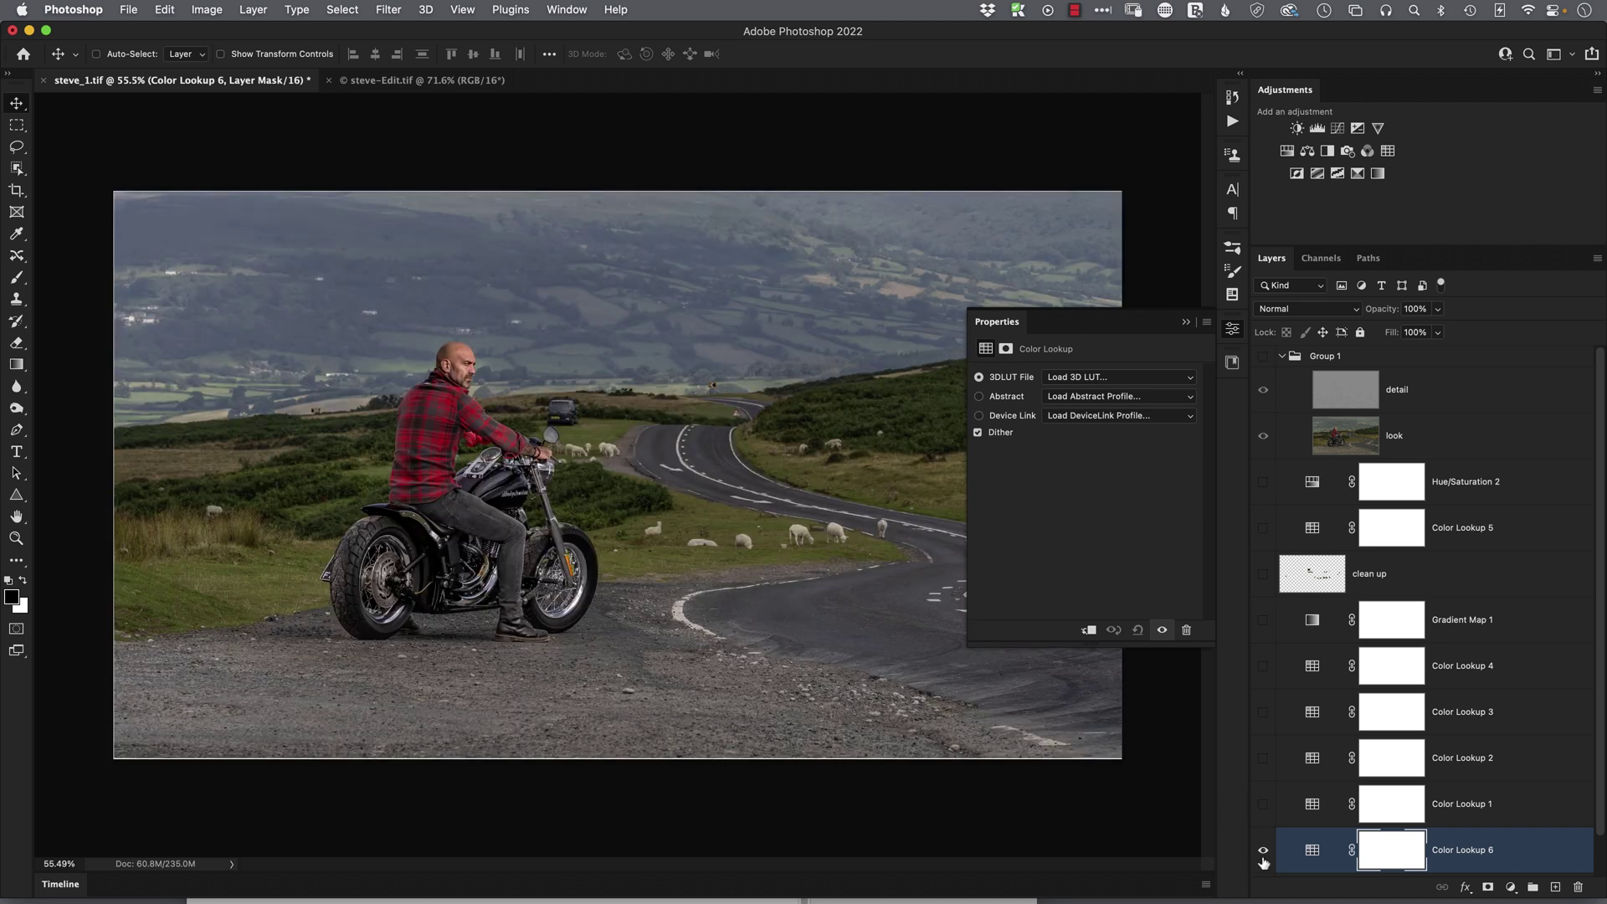
pyautogui.click(1264, 354)
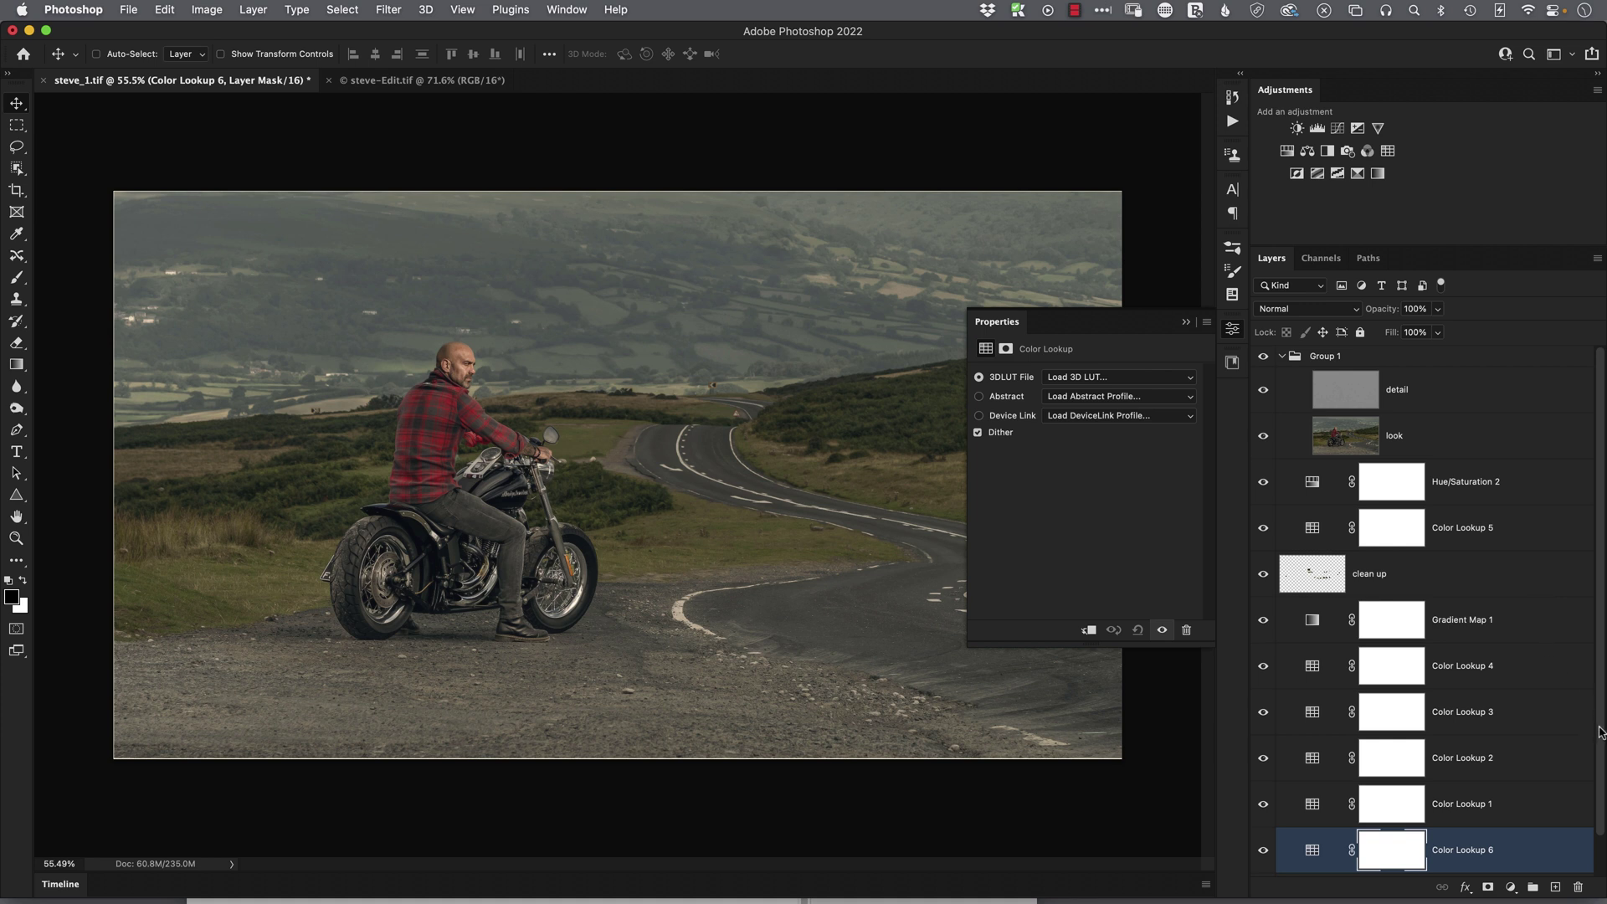
# Close the Color Lookup properties, collapse Group 1, and hide Group 1 and the clean up layer.
pyautogui.scroll(-1, 1600, 733)
pyautogui.scroll(1, 1601, 730)
pyautogui.click(1232, 329)
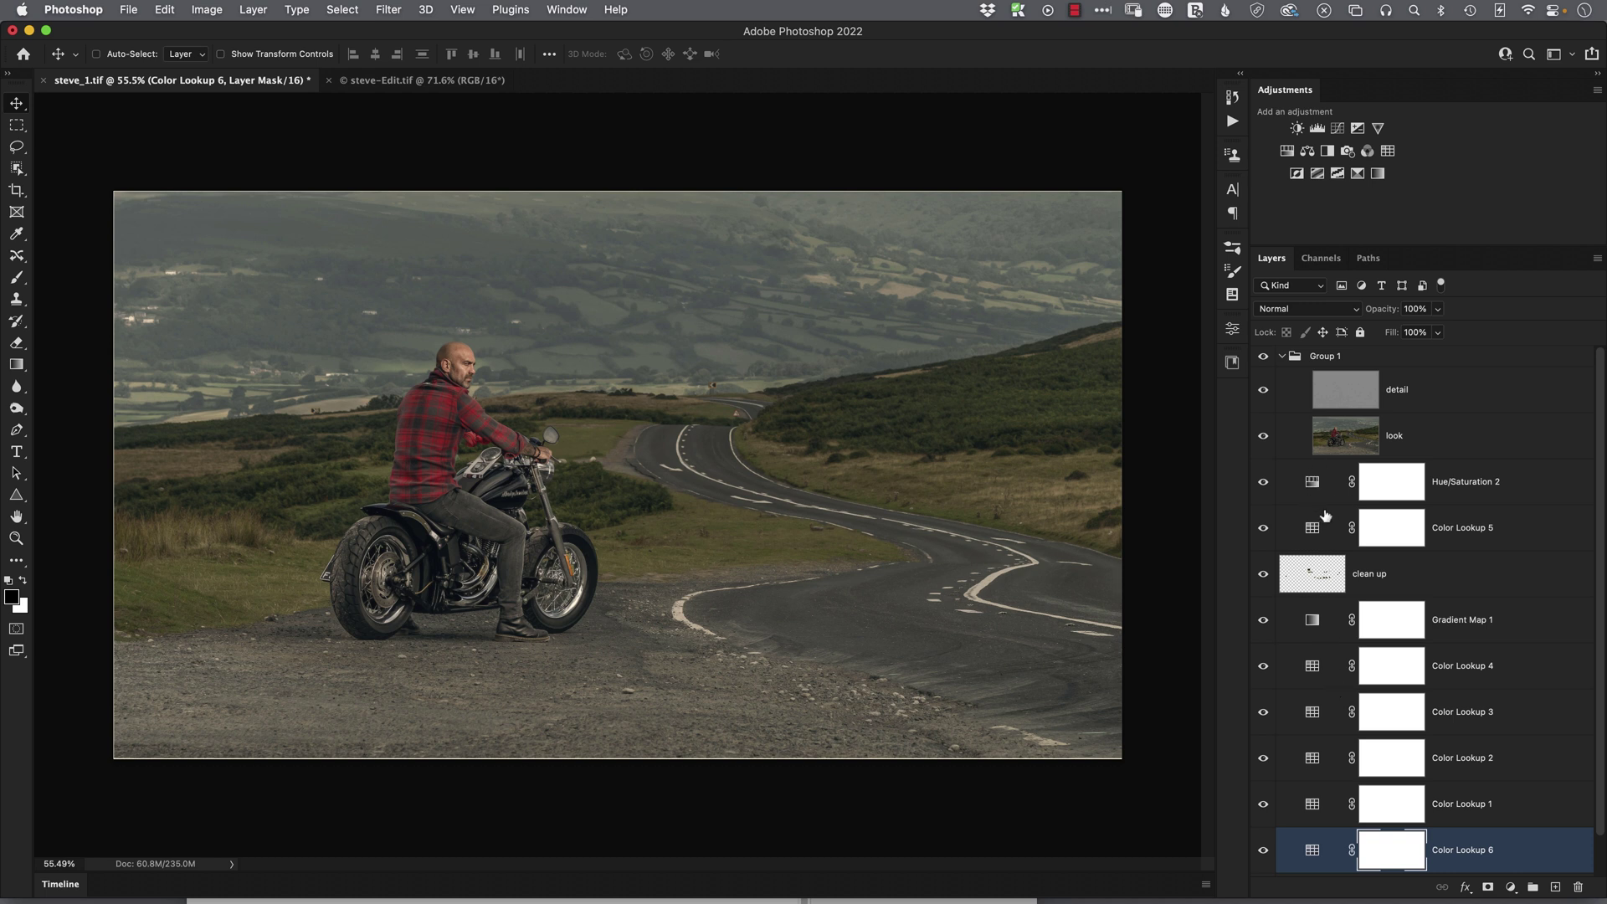
pyautogui.click(1281, 357)
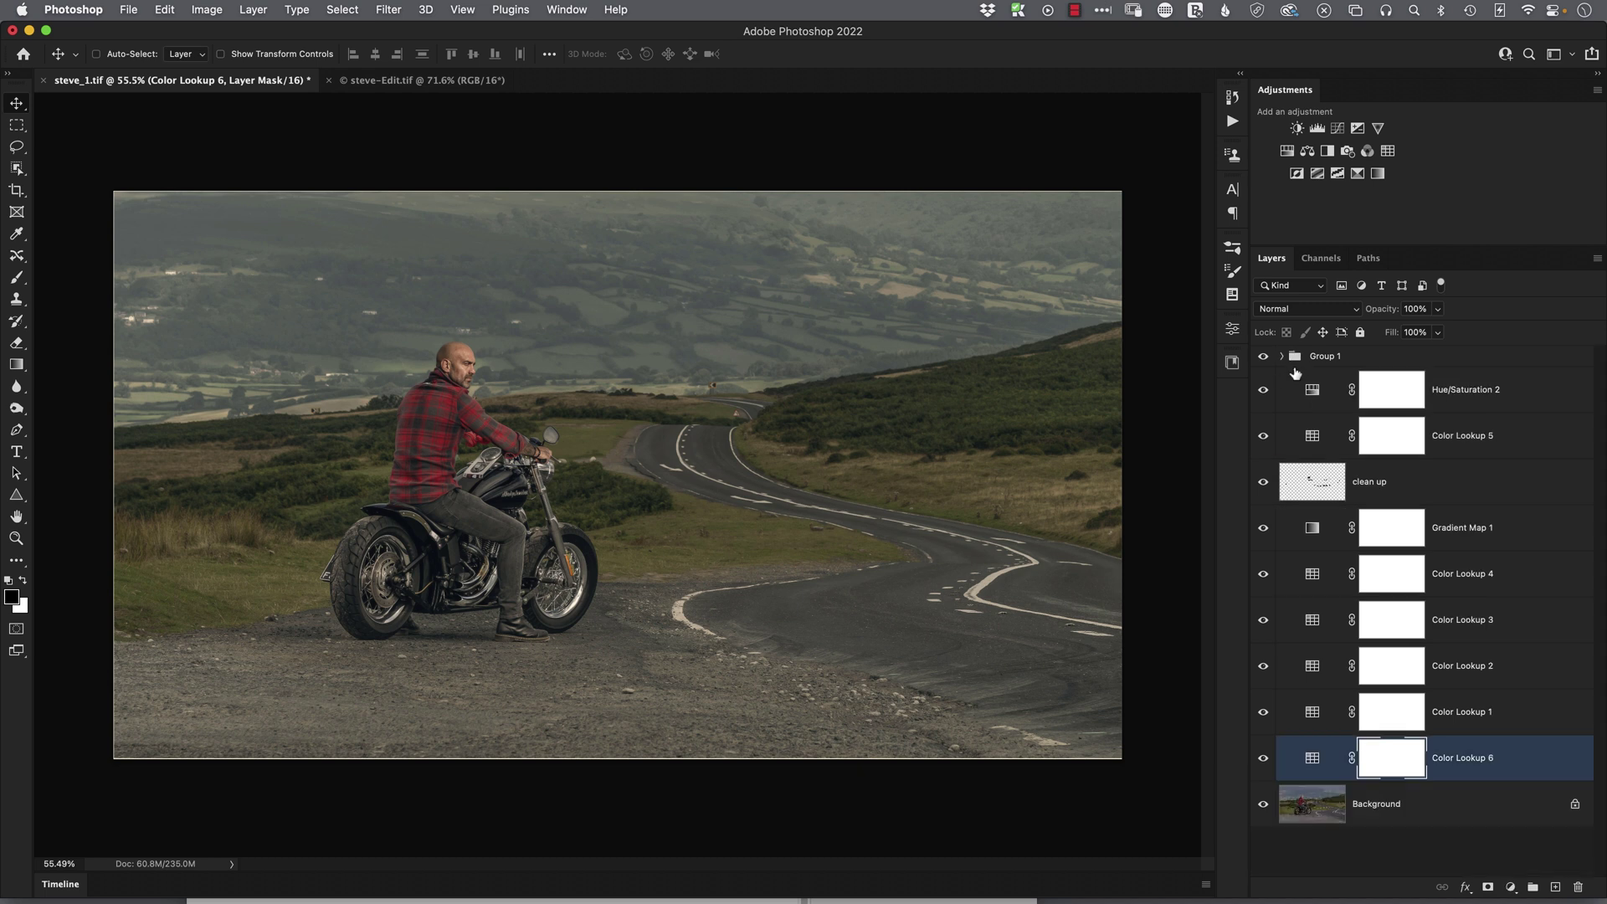
pyautogui.click(1264, 358)
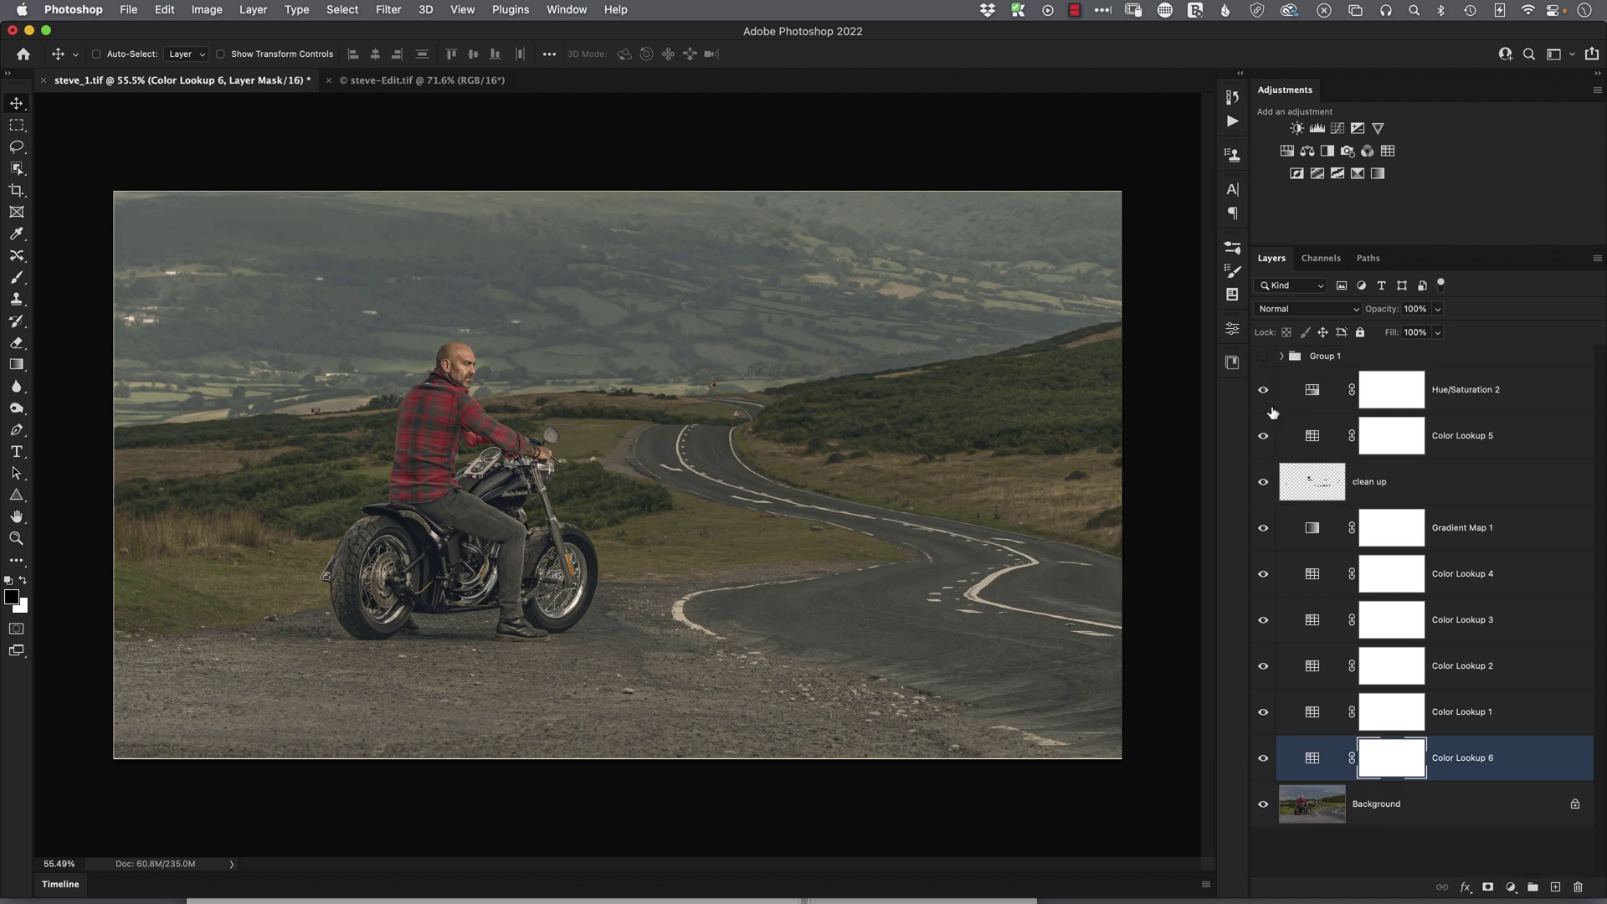
pyautogui.click(1263, 483)
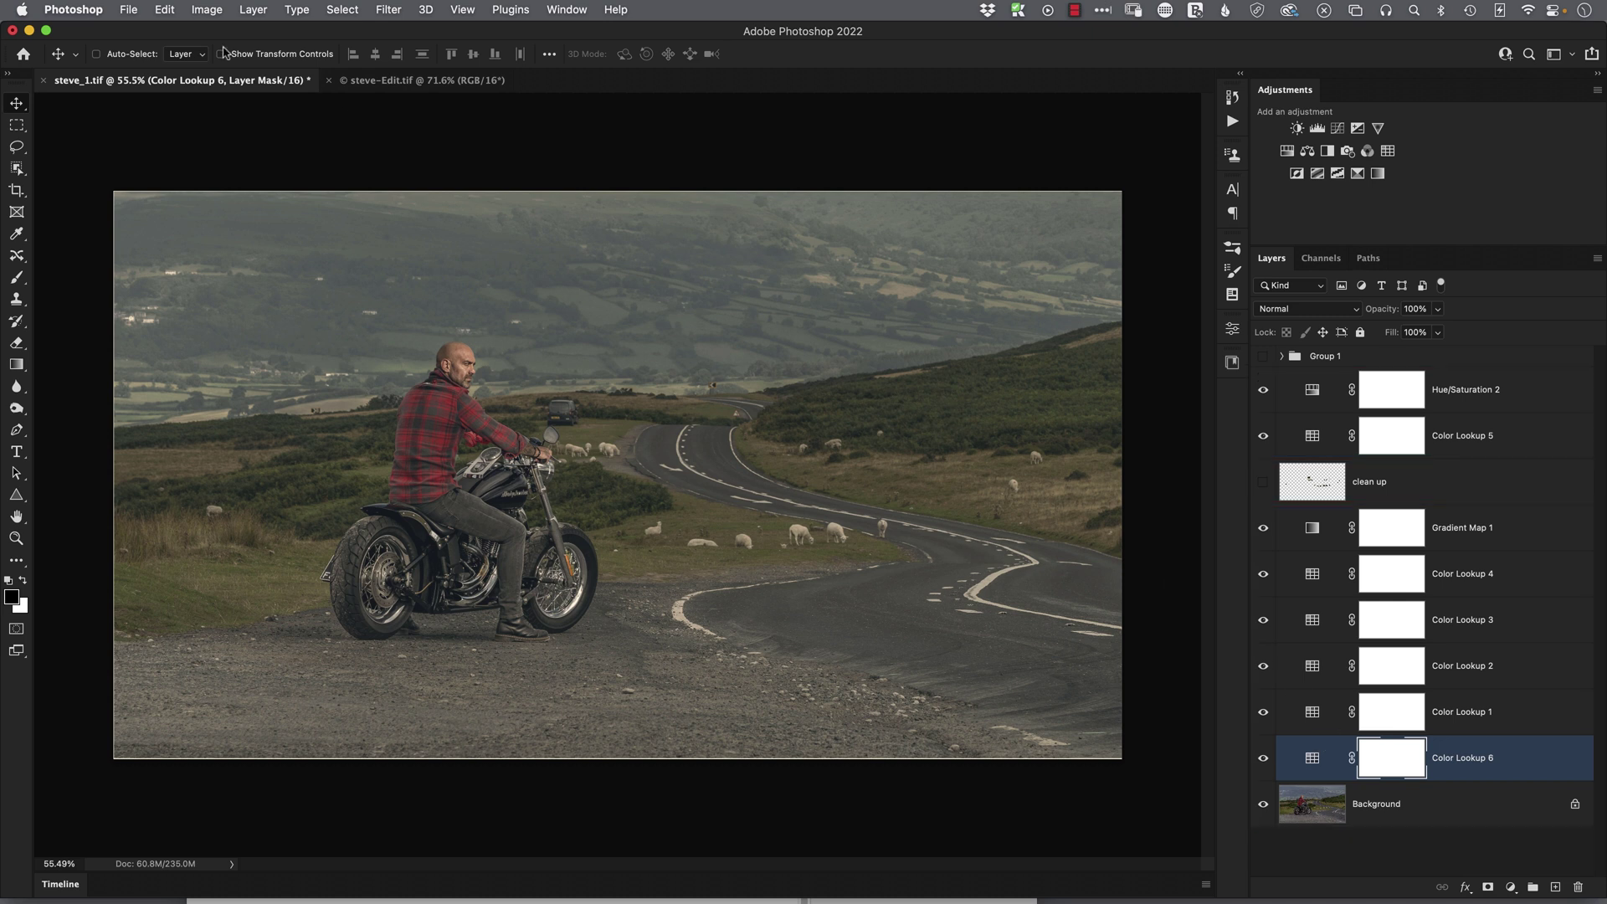
# Export the grade as a 64-point CUBE lookup table named harley_right to the iCloud Desktop.
pyautogui.click(128, 10)
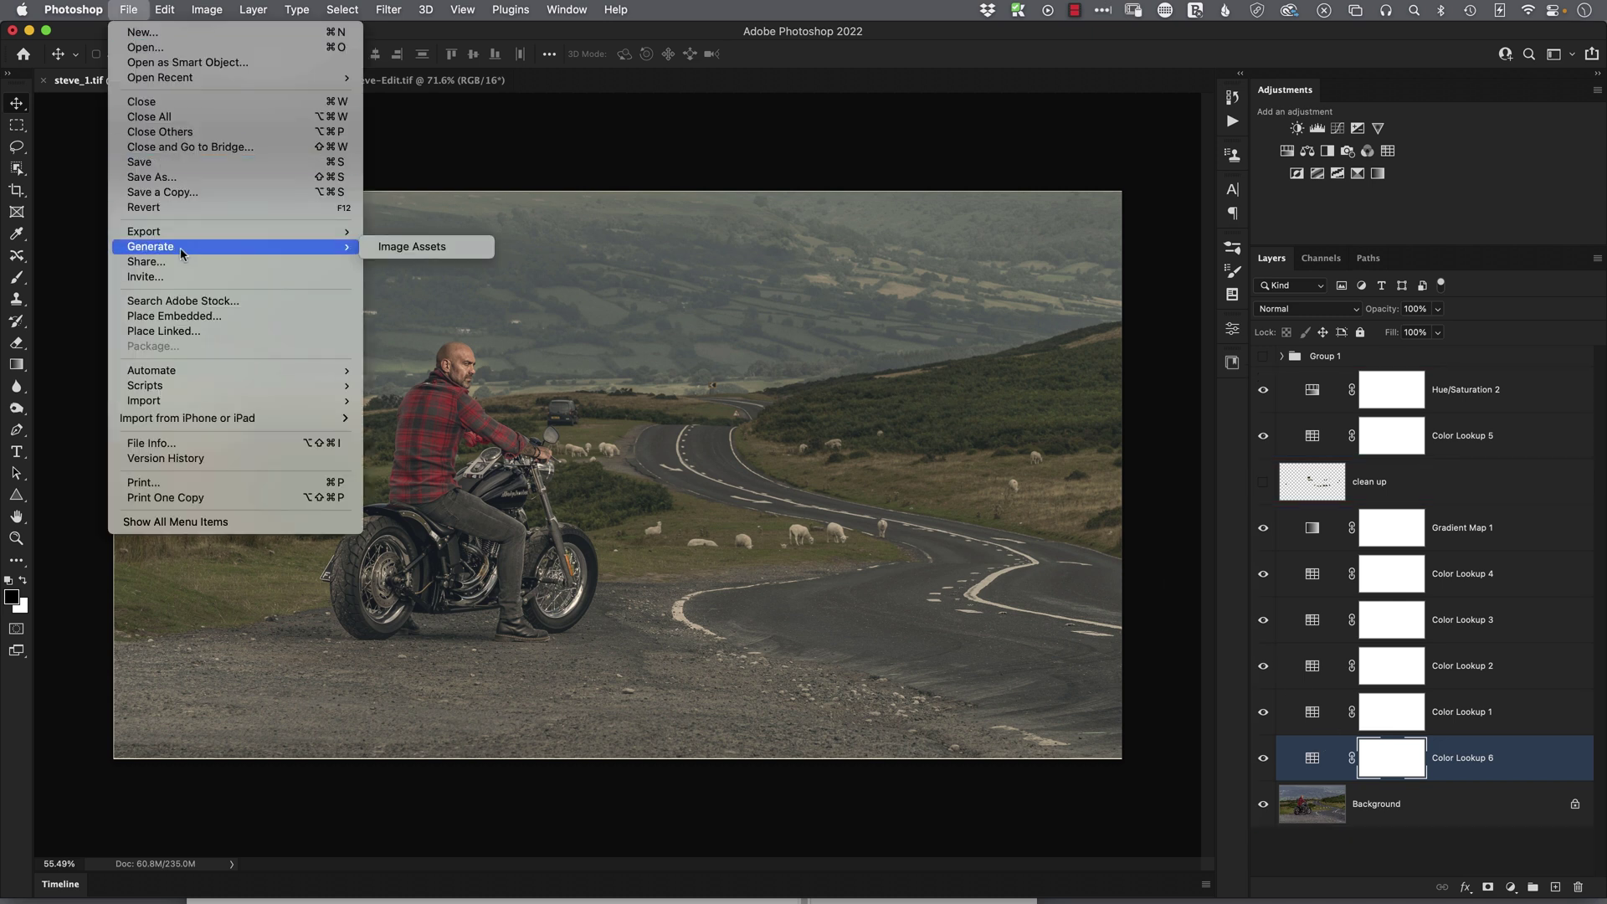
pyautogui.moveTo(209, 232)
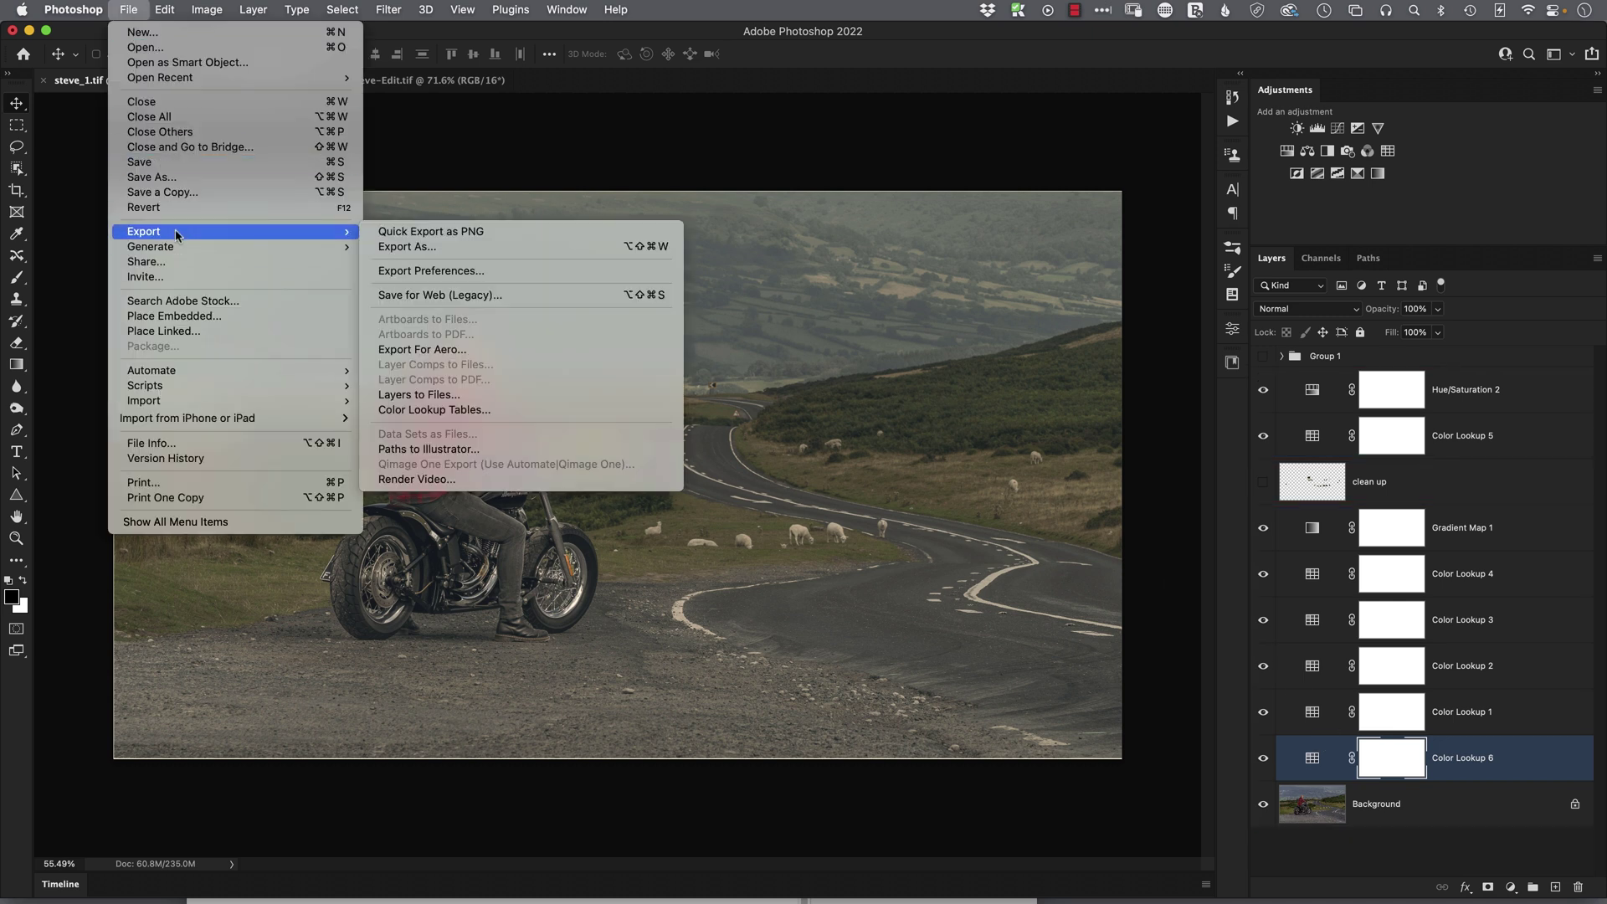
pyautogui.click(477, 396)
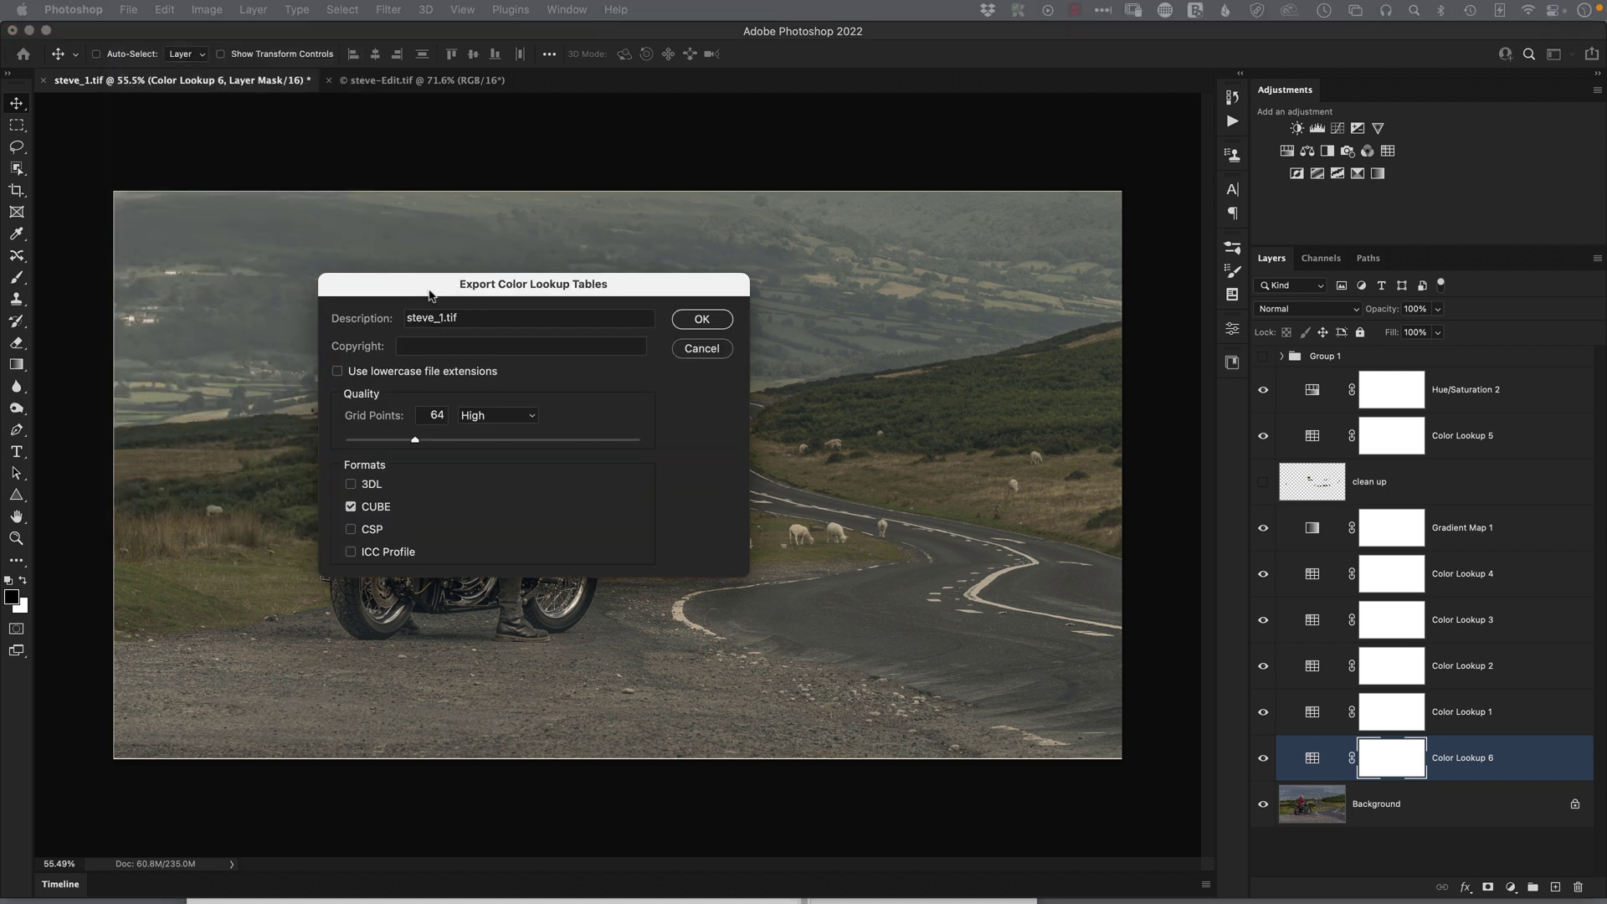
pyautogui.moveTo(445, 284); pyautogui.dragTo(575, 303)
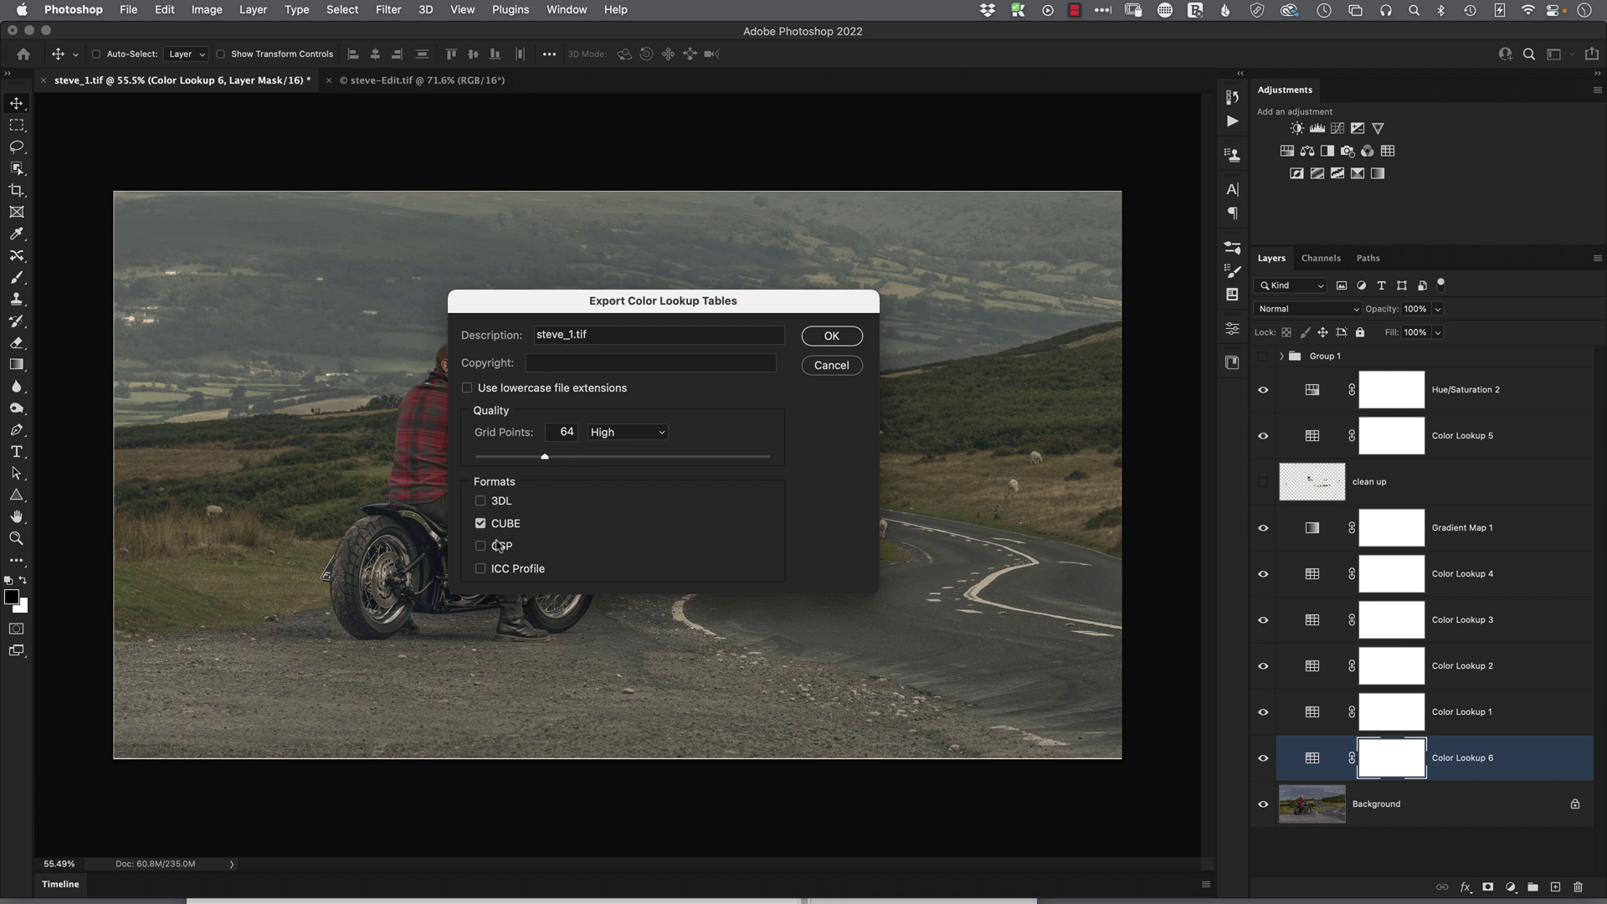
pyautogui.click(824, 341)
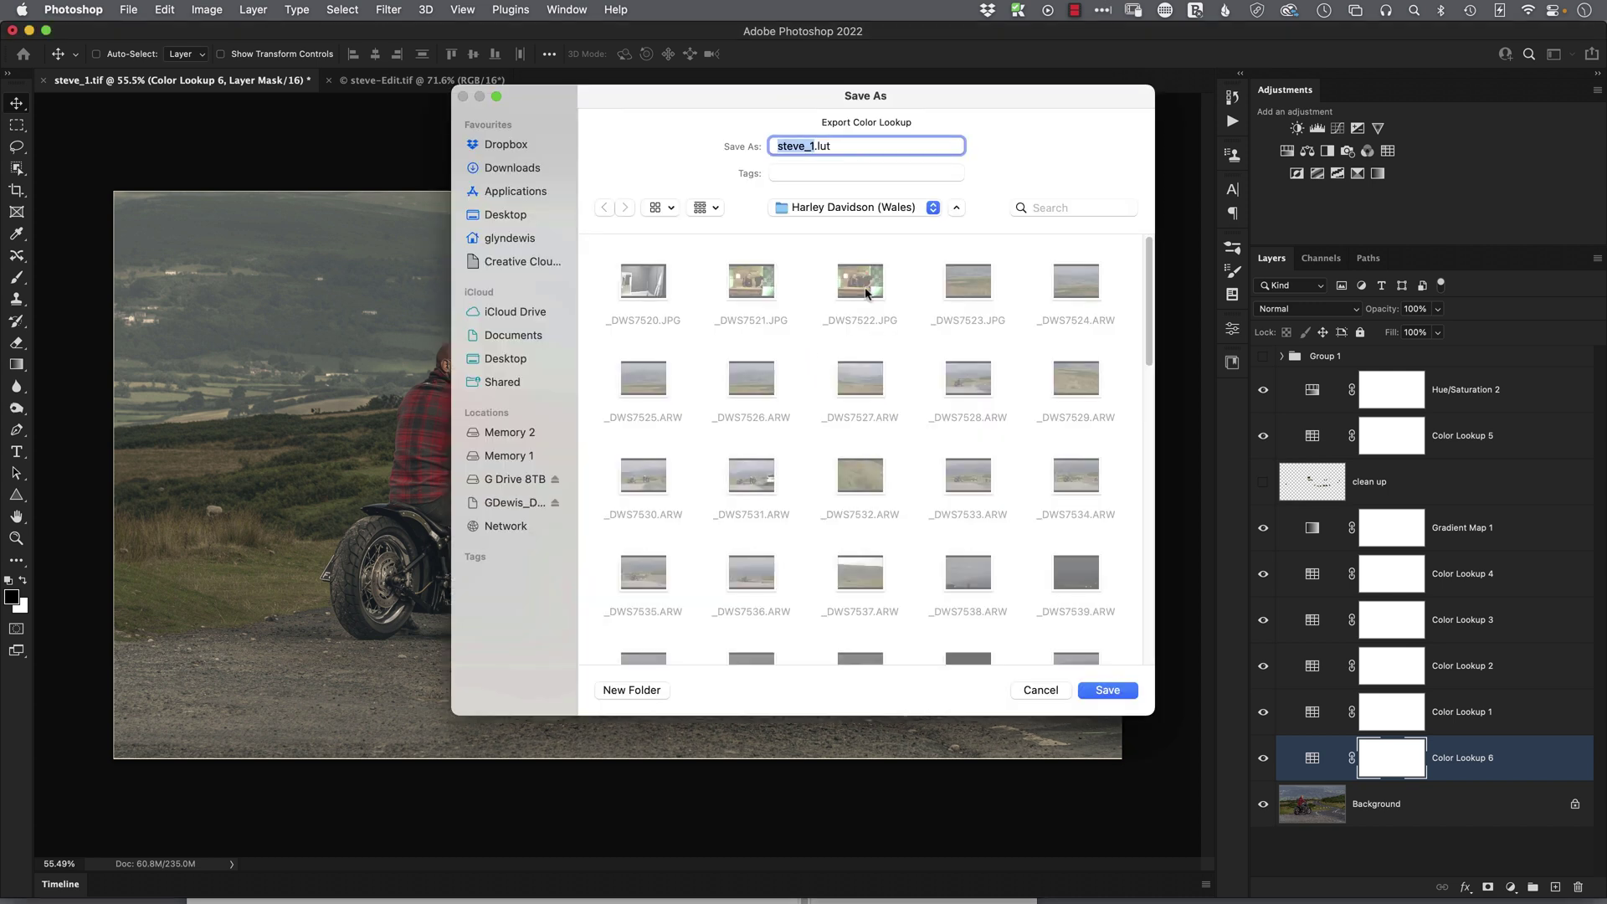
pyautogui.click(505, 360)
pyautogui.write('ha')
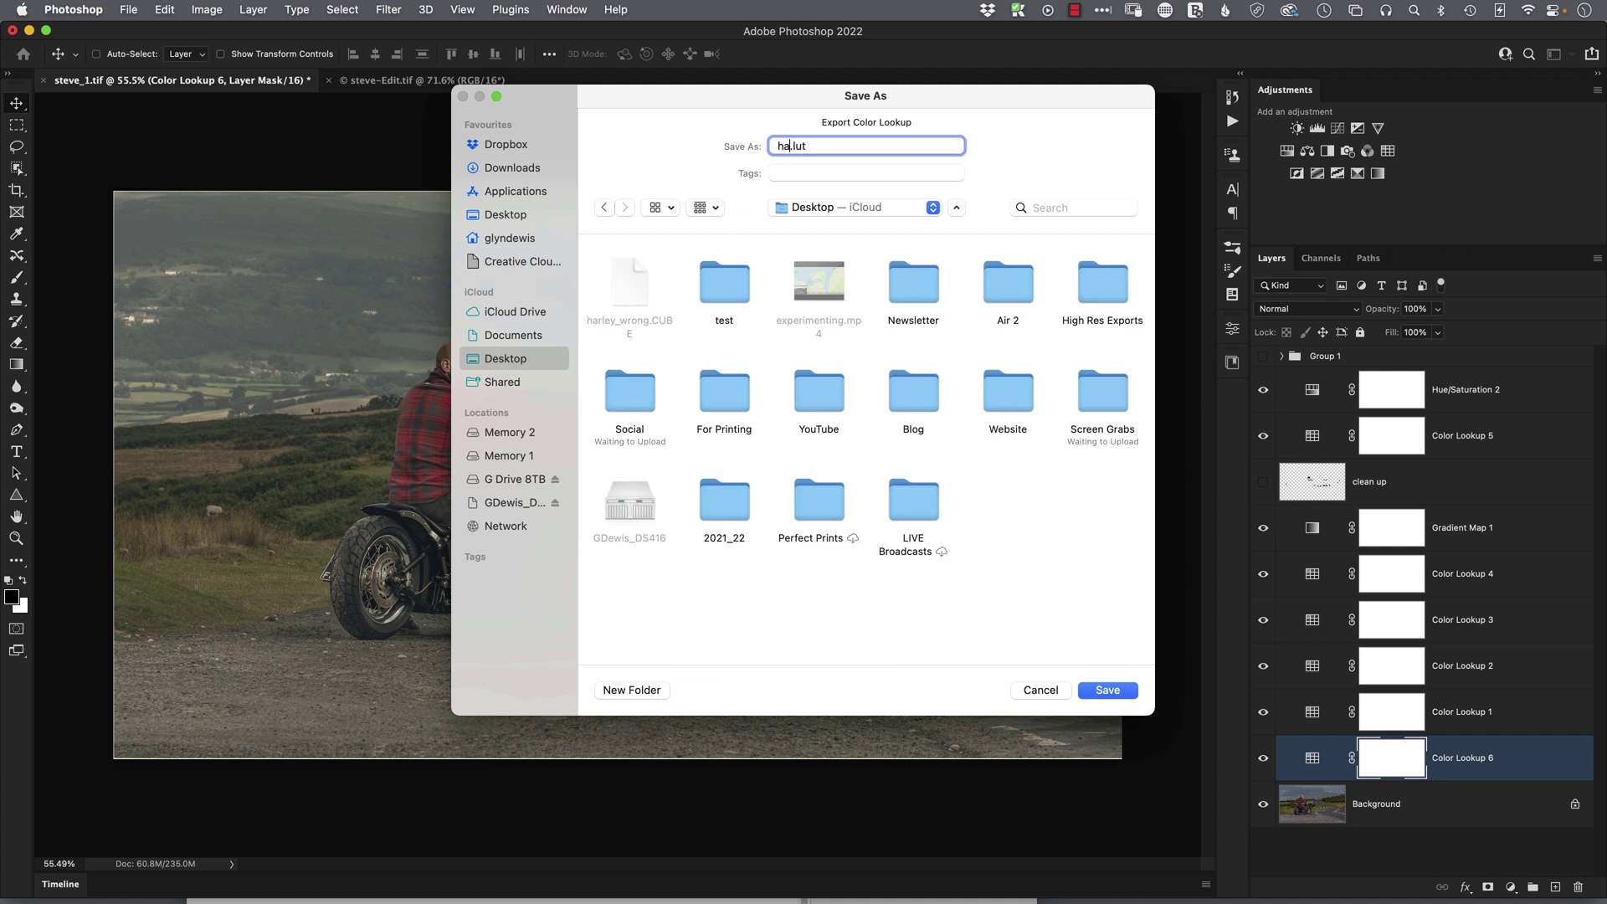
pyautogui.write('rley_right')
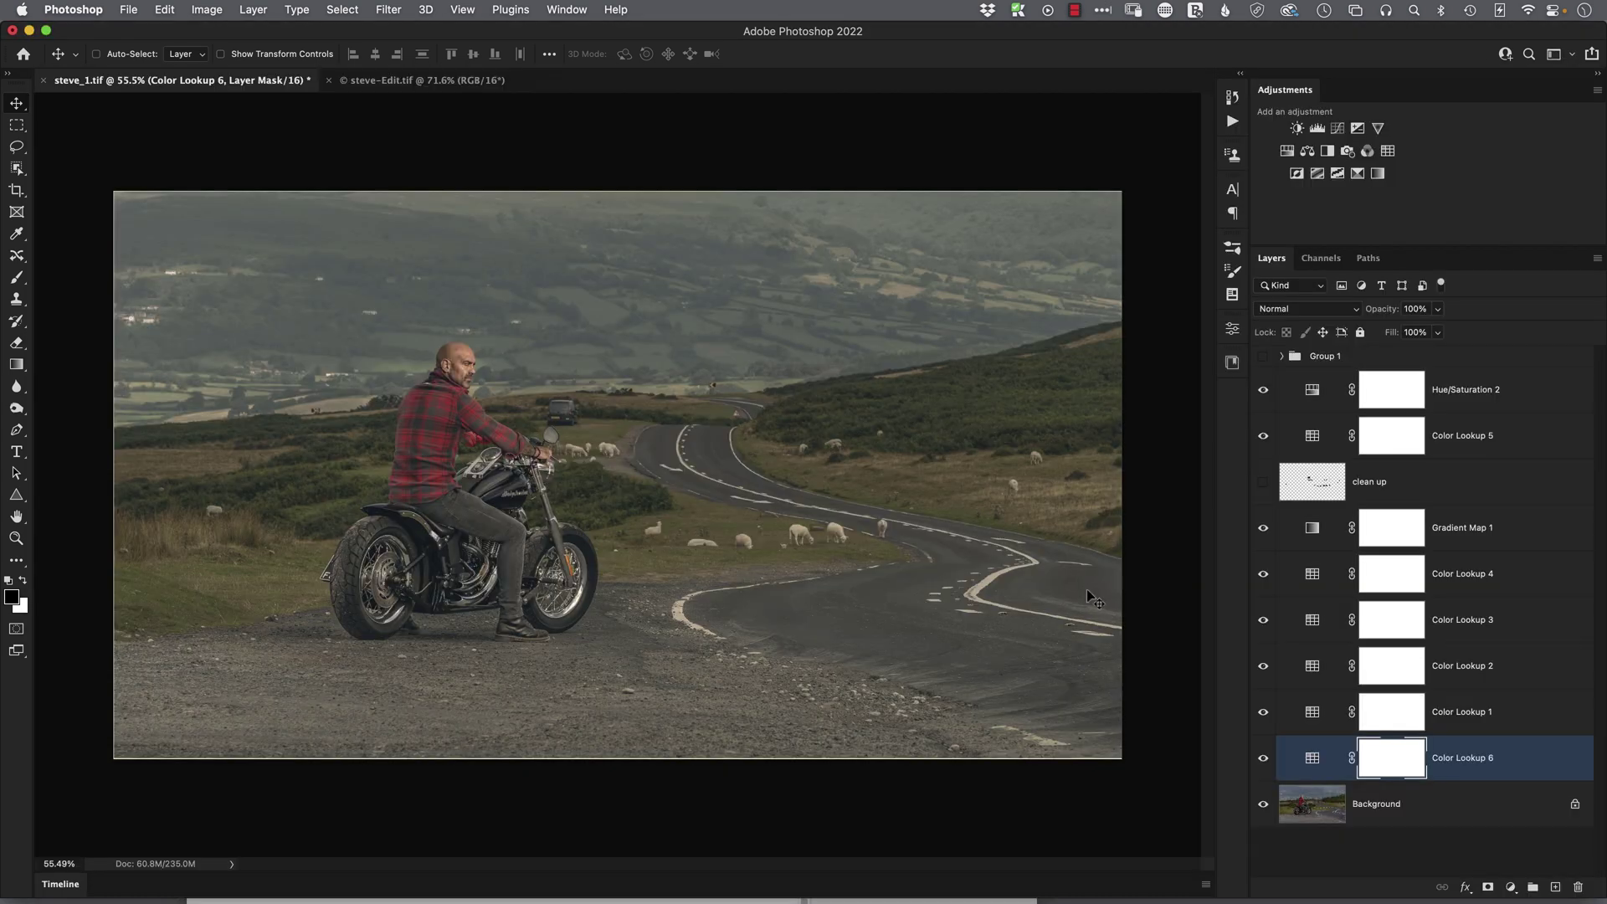
# Solo and select the Background layer, then add a Color Lookup adjustment above it.
pyautogui.keyDown('alt'); pyautogui.click(1263, 812); pyautogui.keyUp('alt')
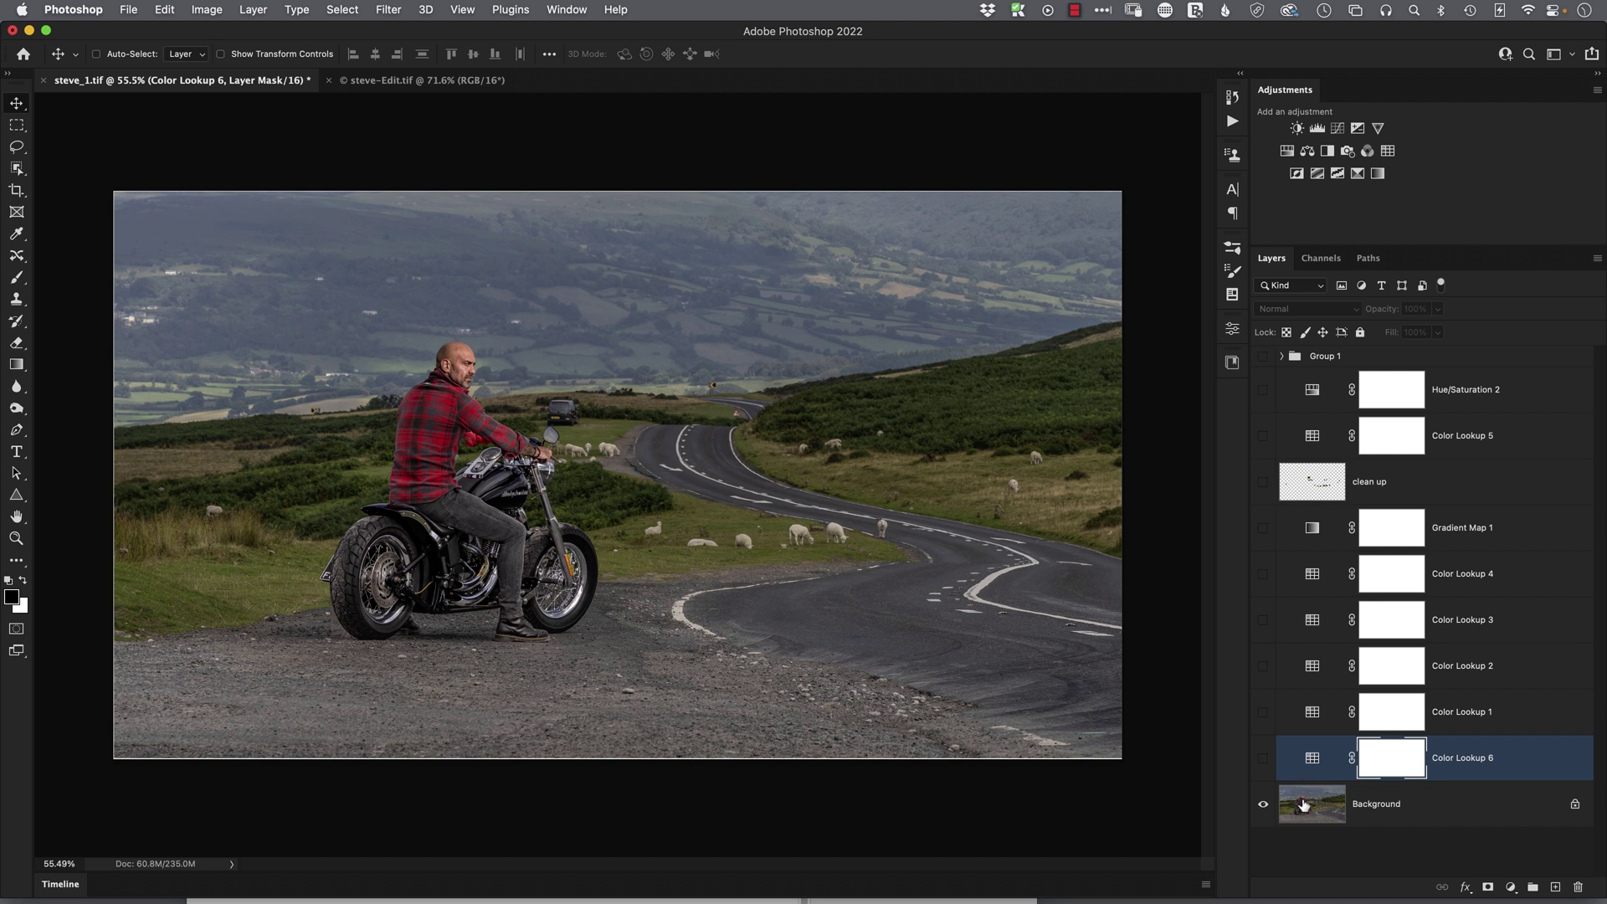
pyautogui.click(1303, 808)
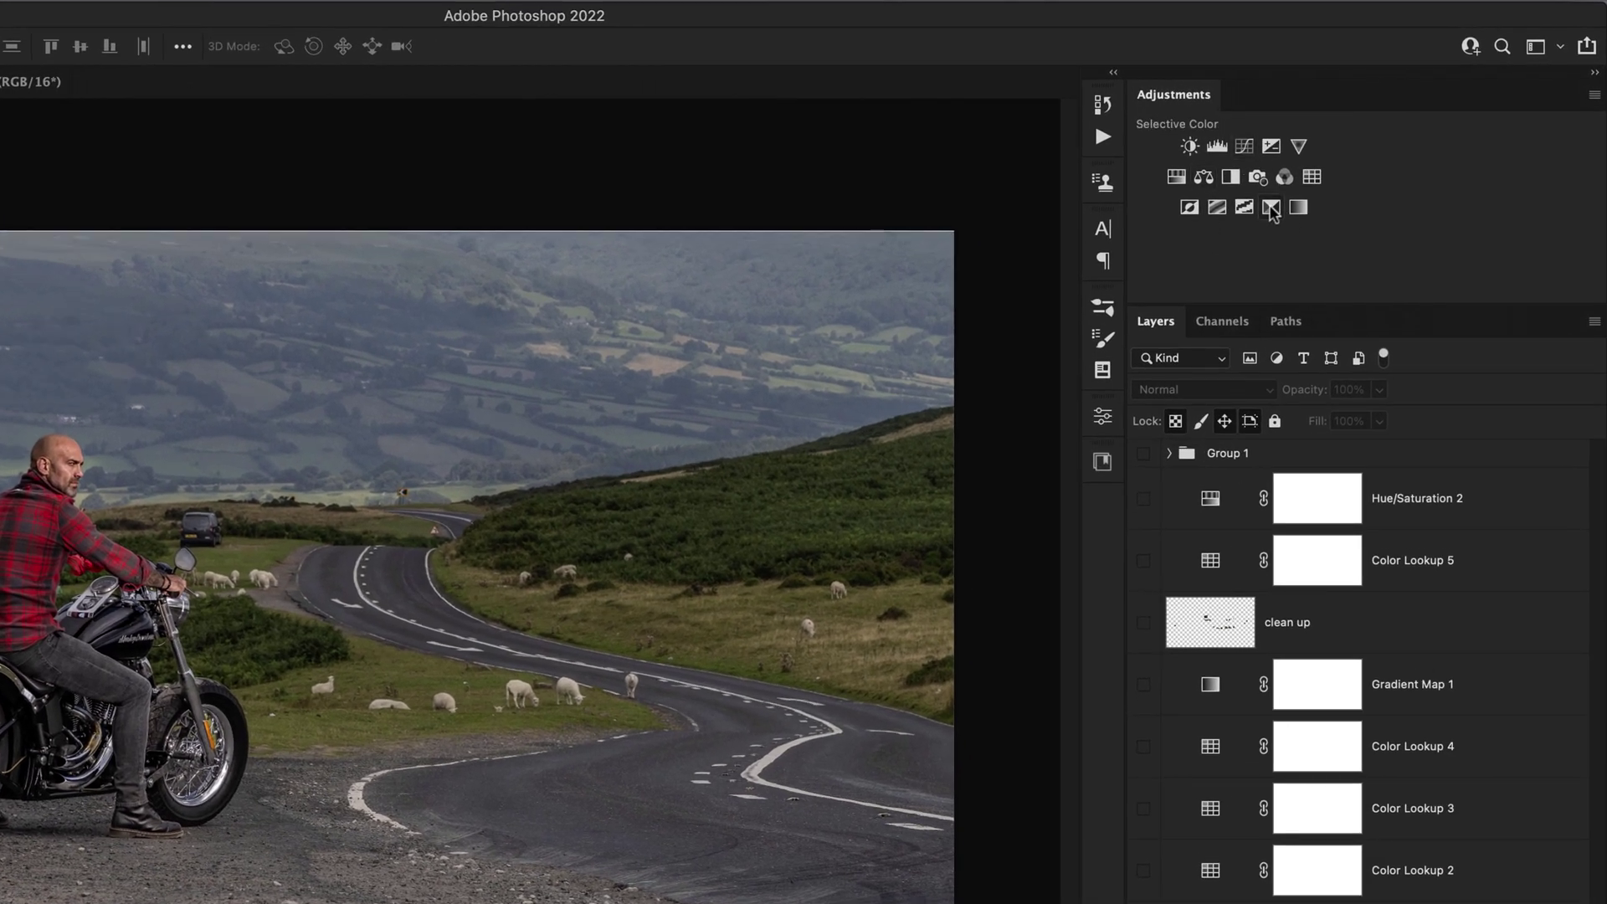
pyautogui.click(1312, 179)
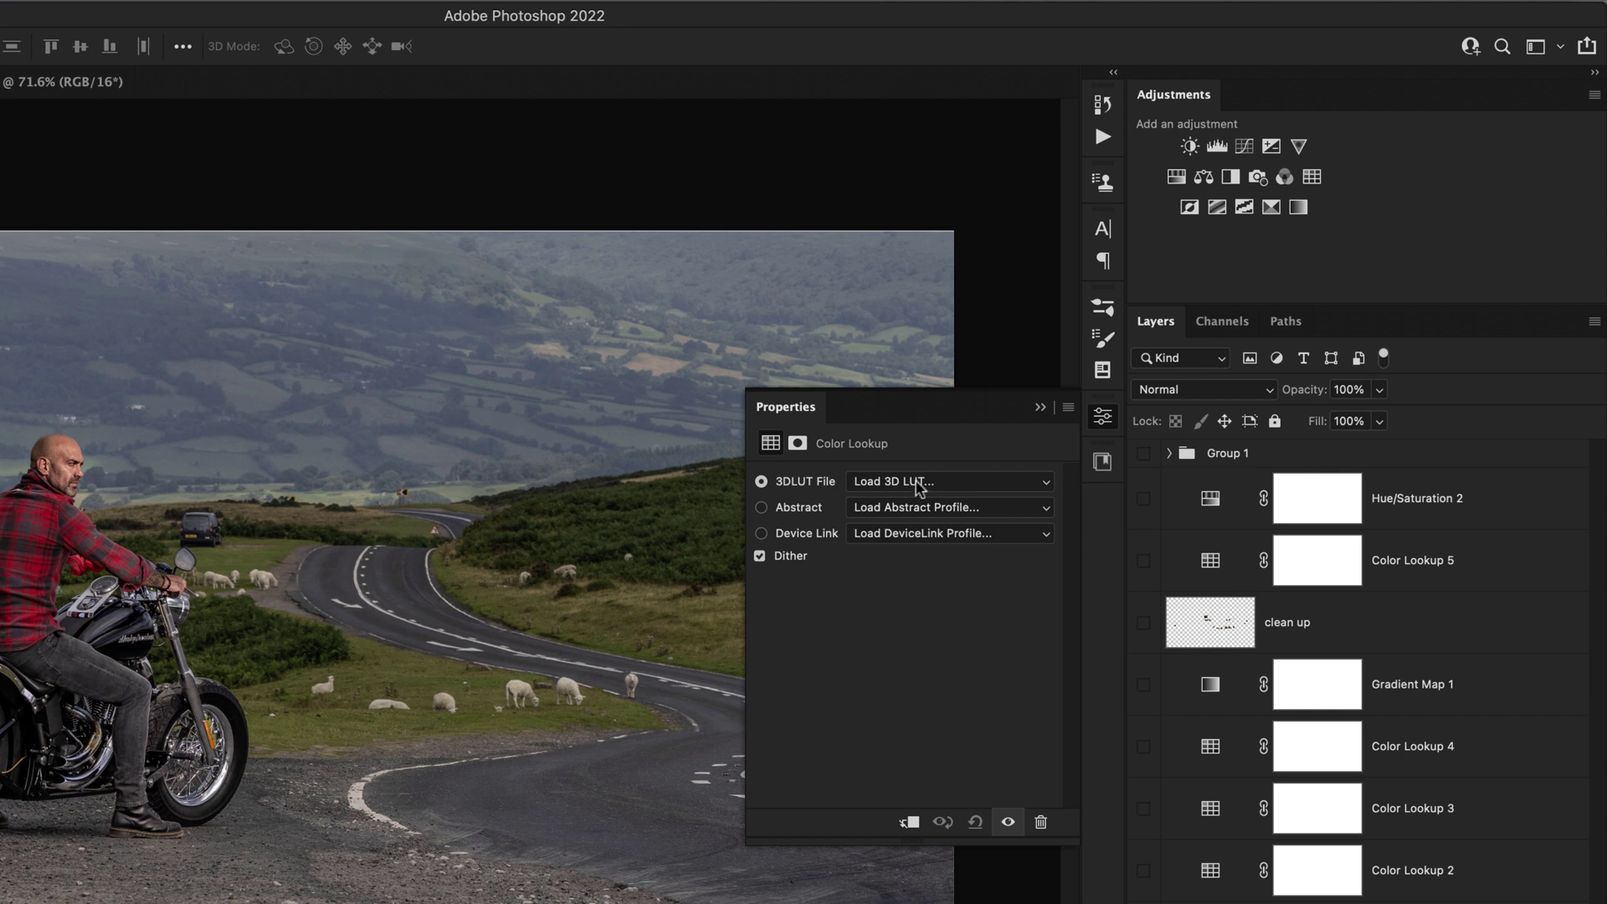
# Load harley_right.CUBE from the Desktop into Color Lookup 7, then close its properties.
pyautogui.click(920, 488)
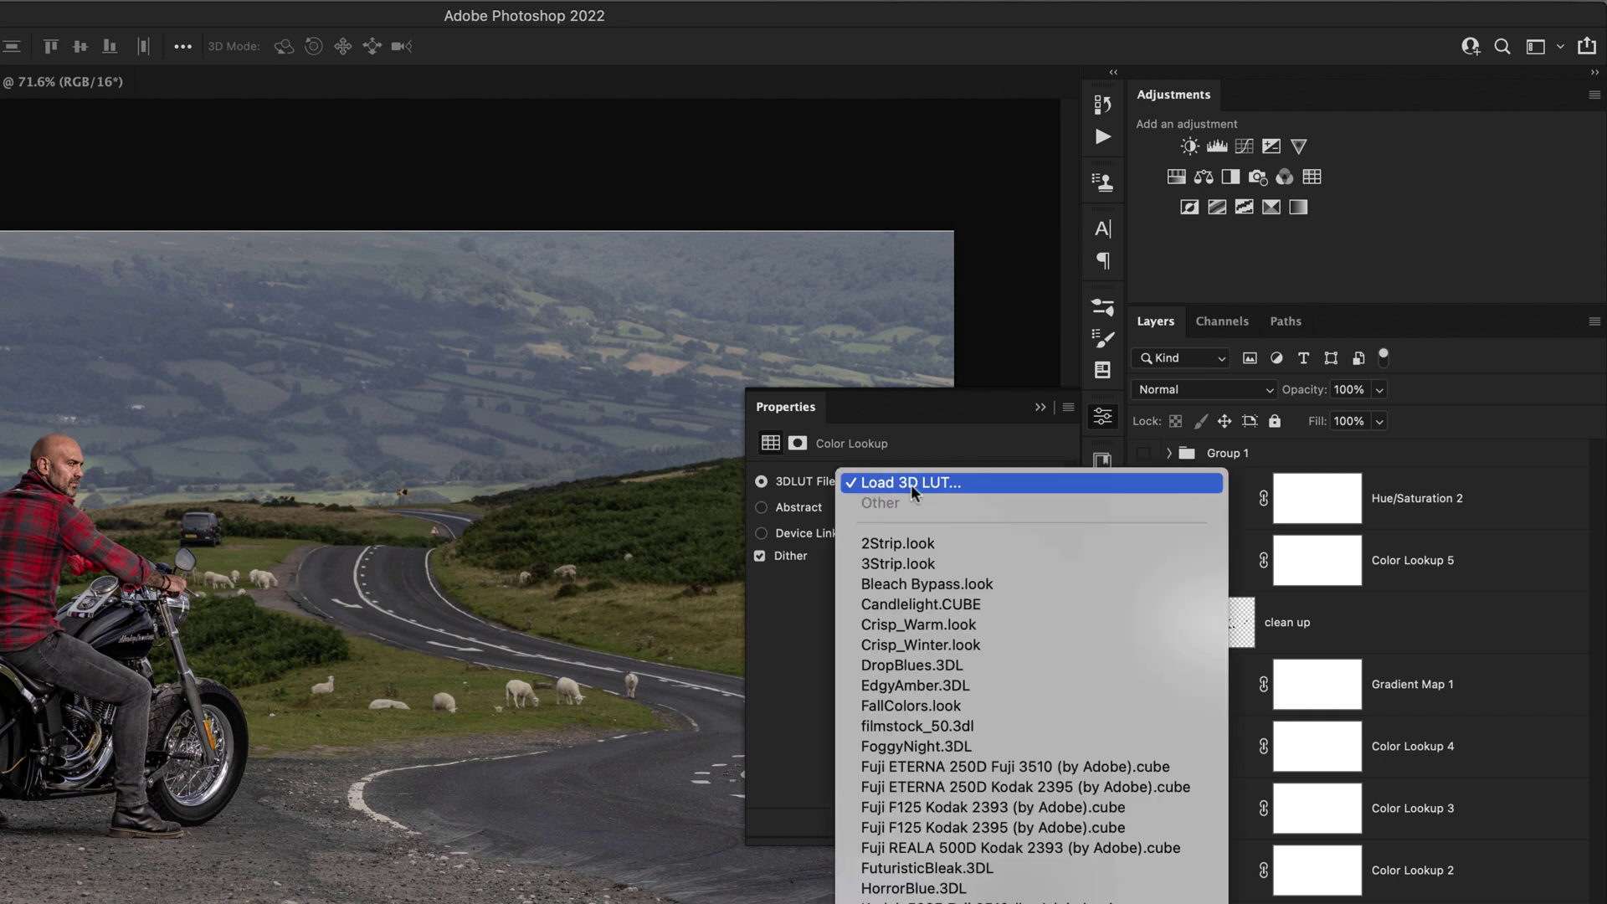
pyautogui.click(918, 484)
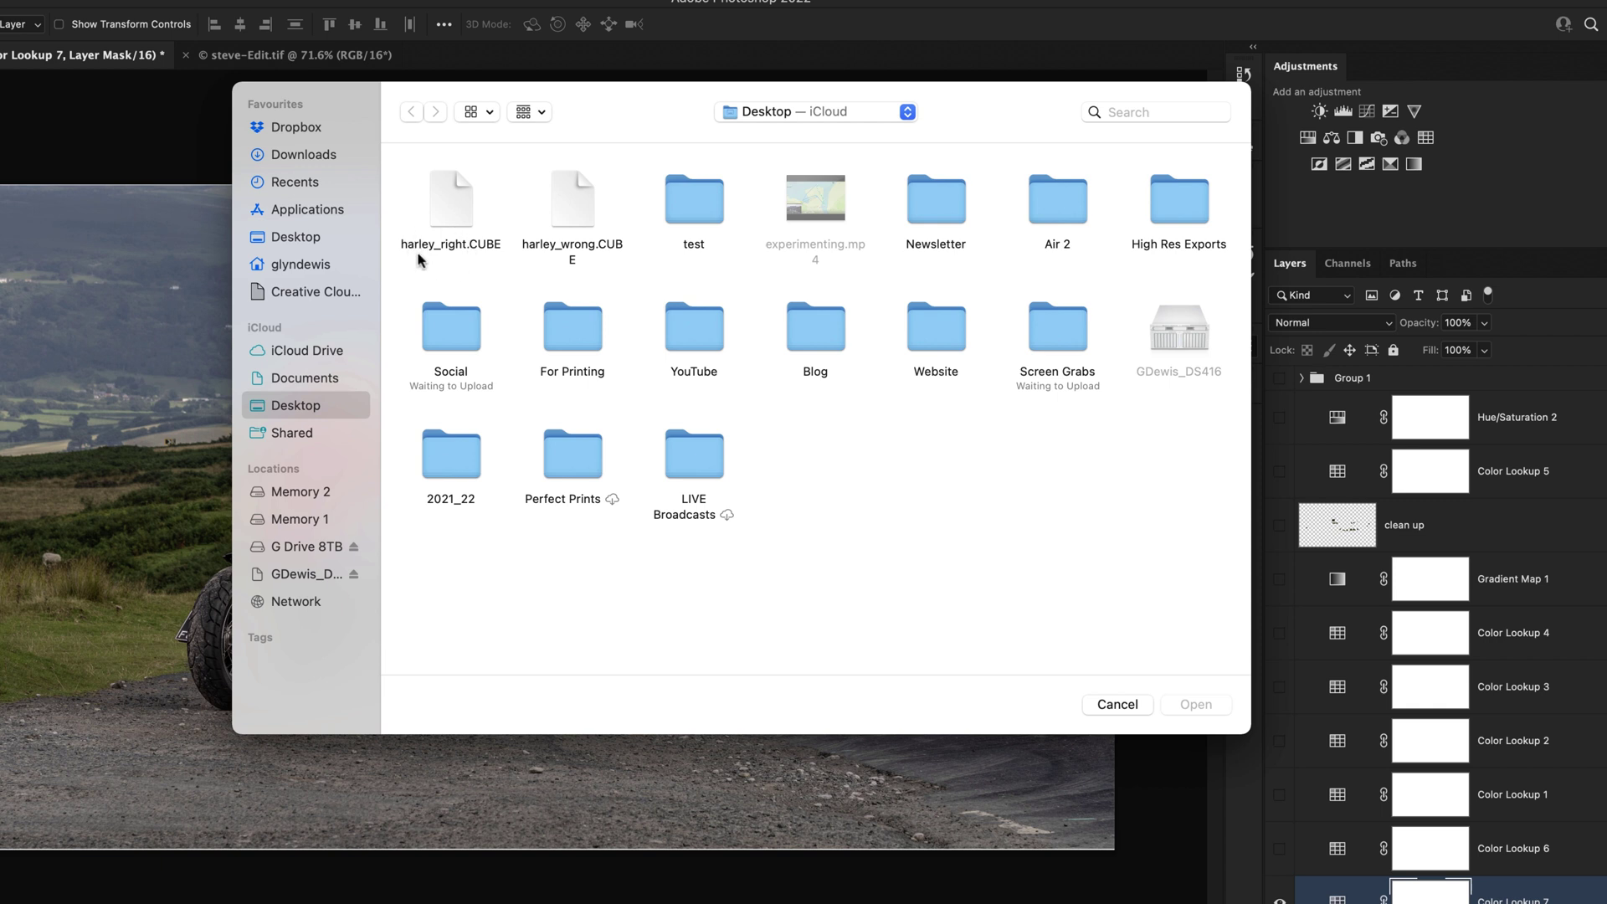
pyautogui.click(453, 203)
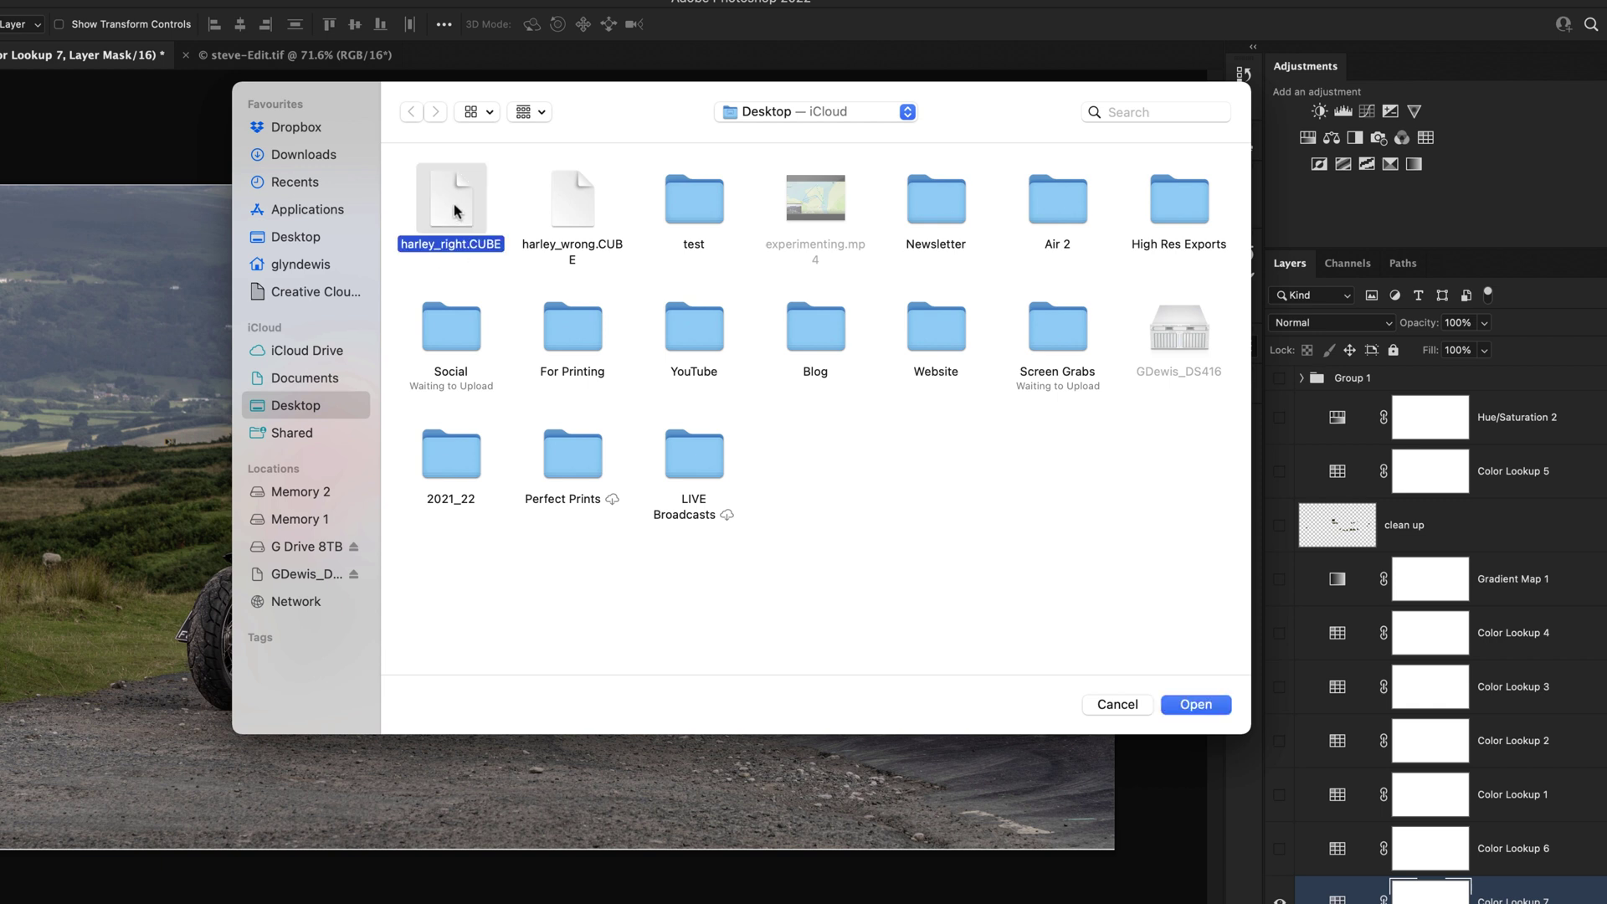
pyautogui.click(1195, 705)
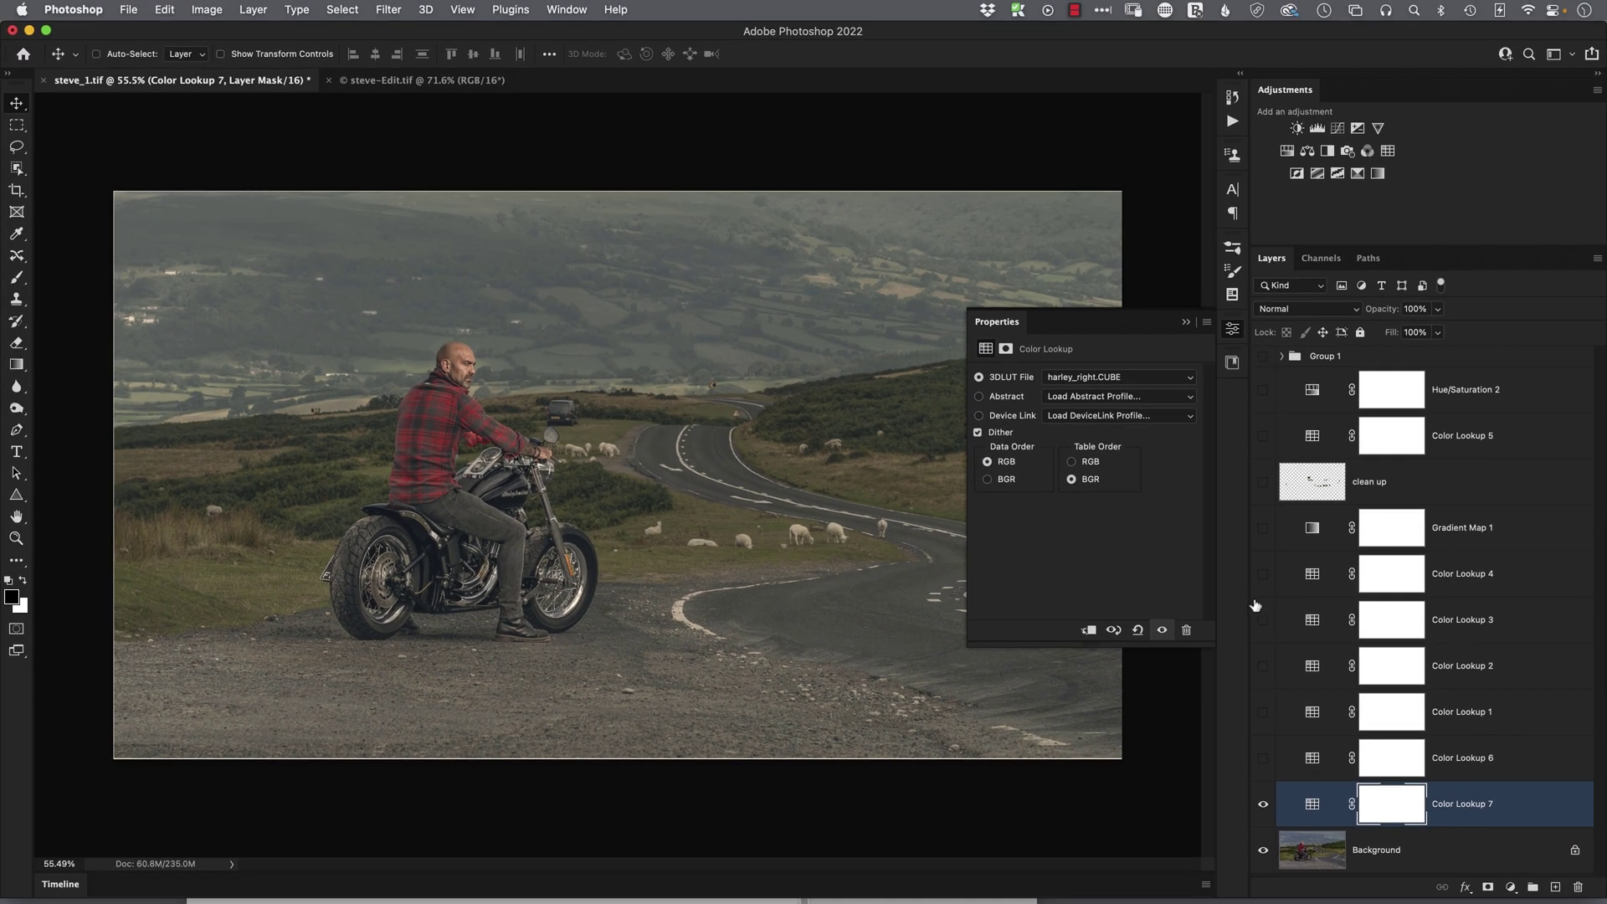
pyautogui.click(1232, 330)
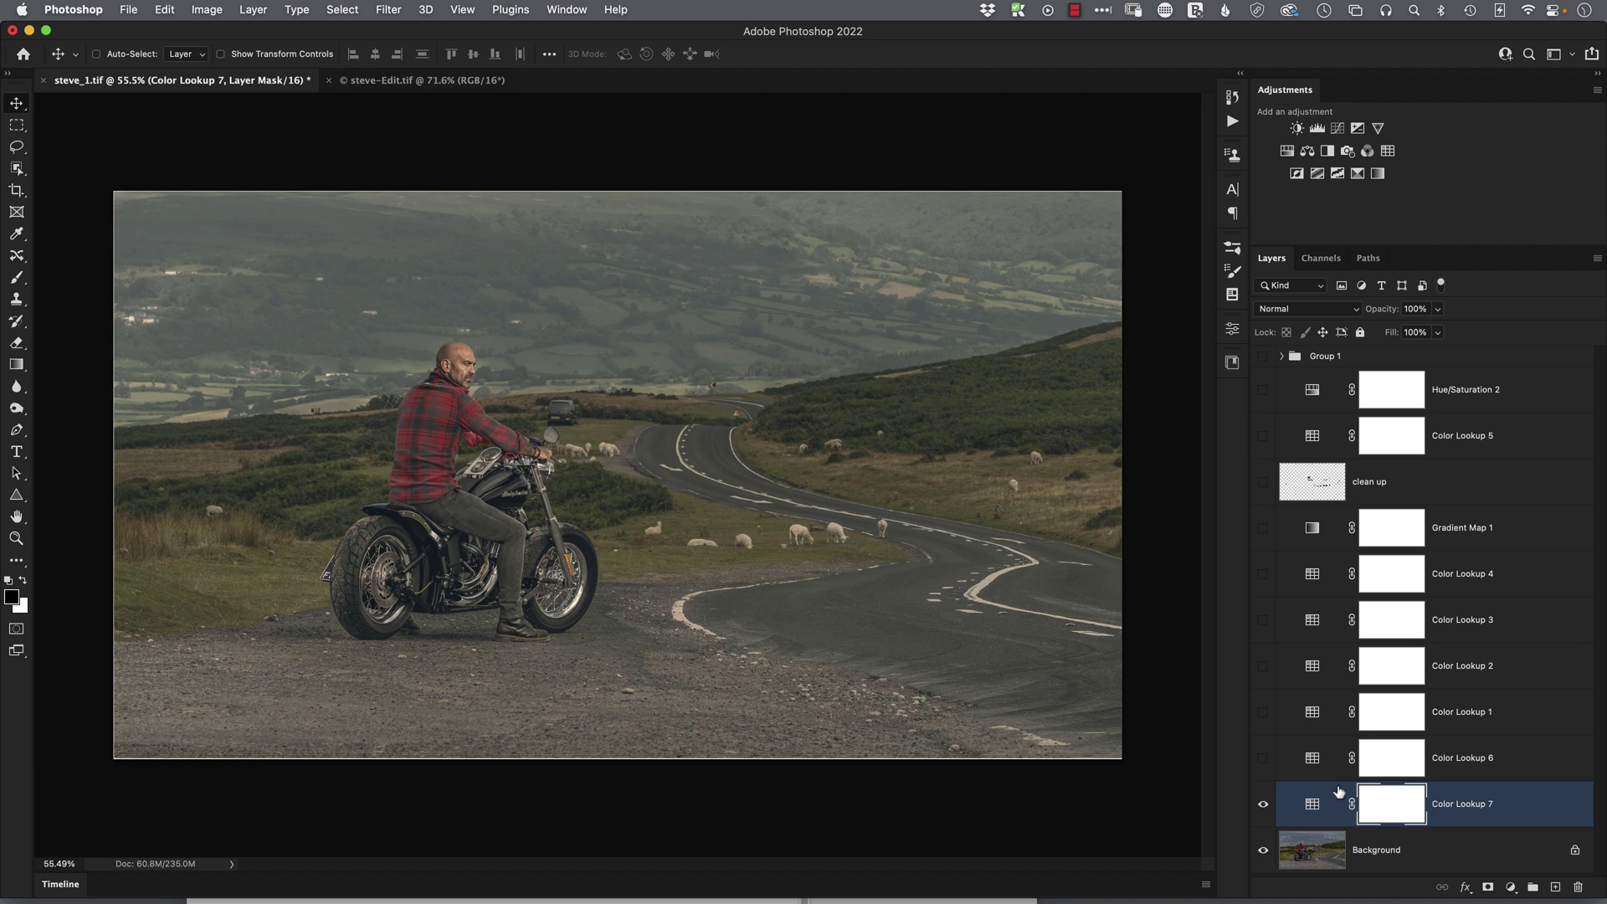
# Delete the Color Lookup 7 test layer and its mask; make Group 1, clean up and grading layers visible.
pyautogui.press('BackSpace')
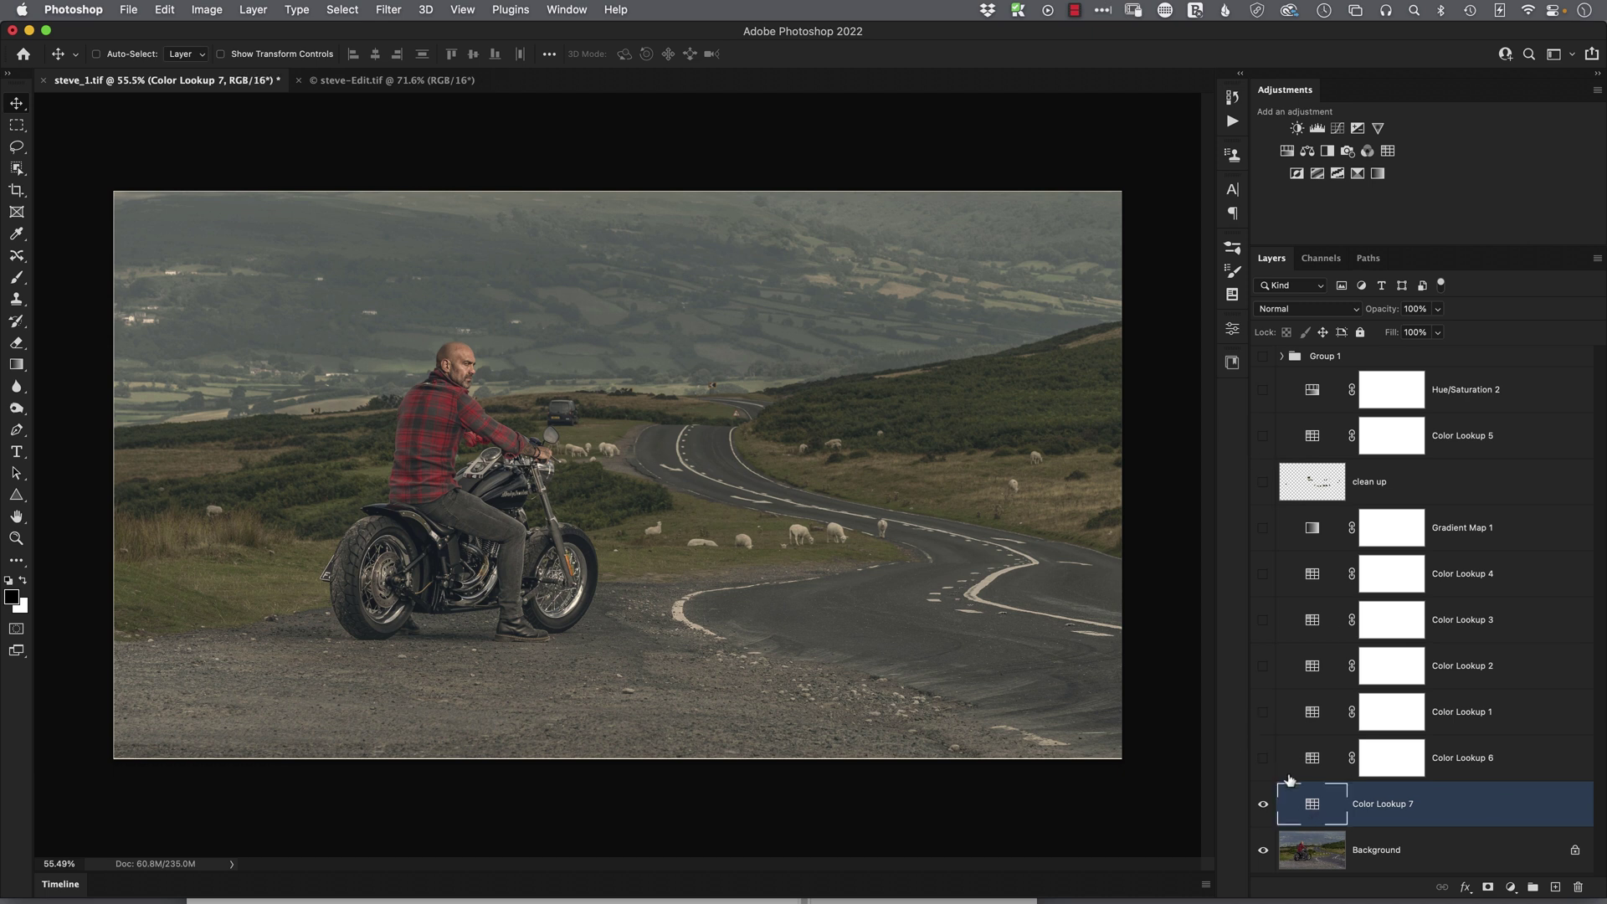
pyautogui.moveTo(1264, 758); pyautogui.dragTo(1267, 420)
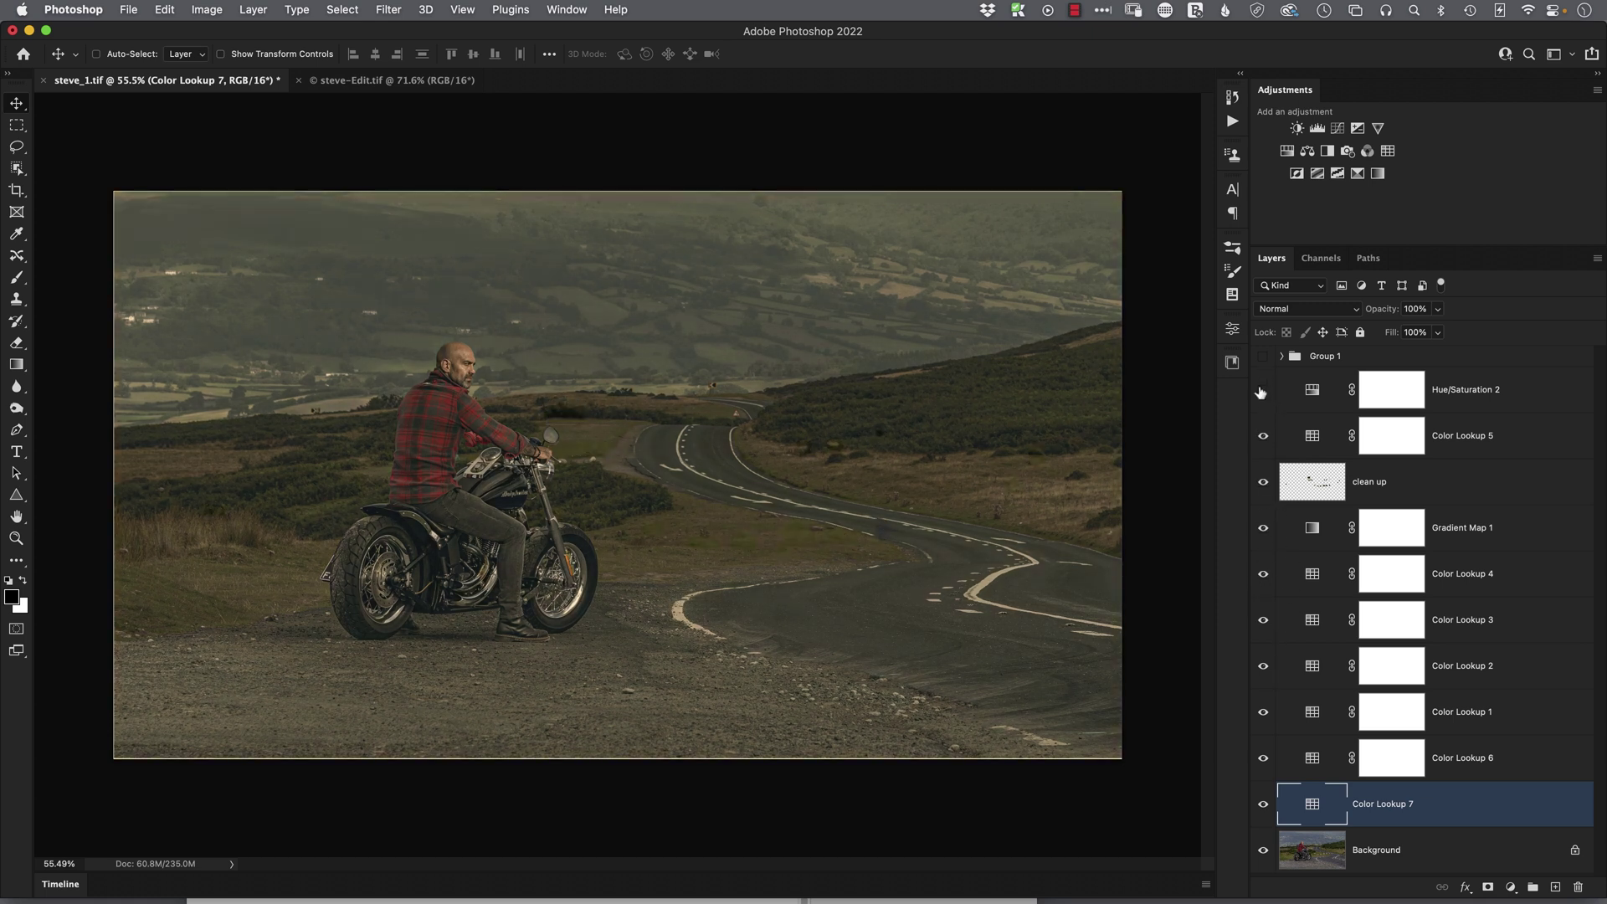
pyautogui.click(1262, 358)
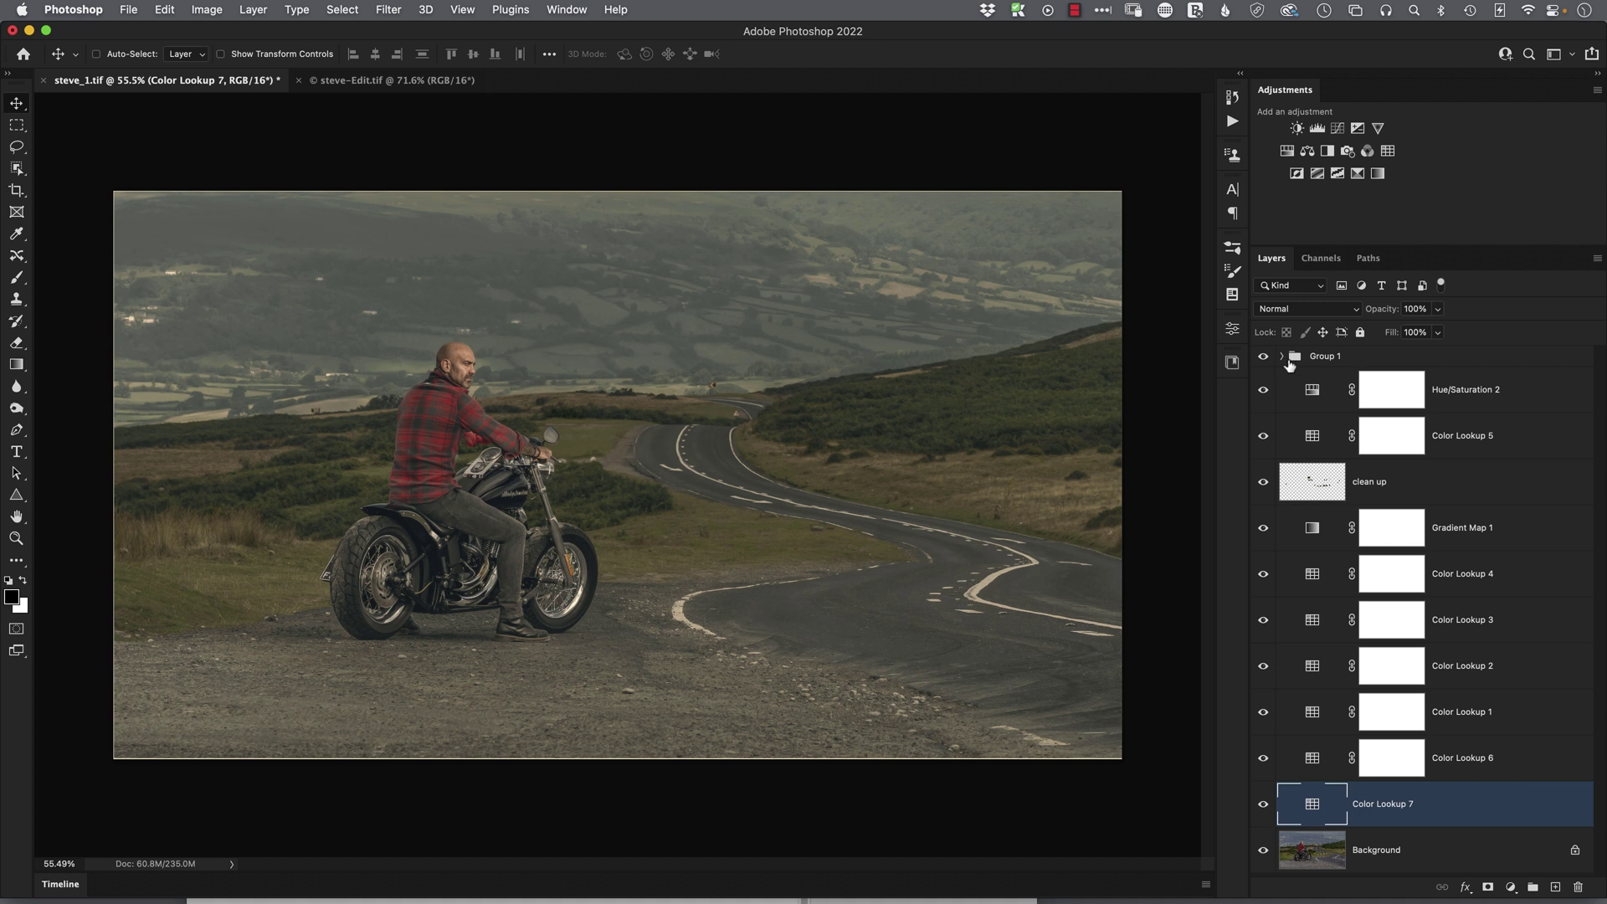
pyautogui.press('BackSpace')
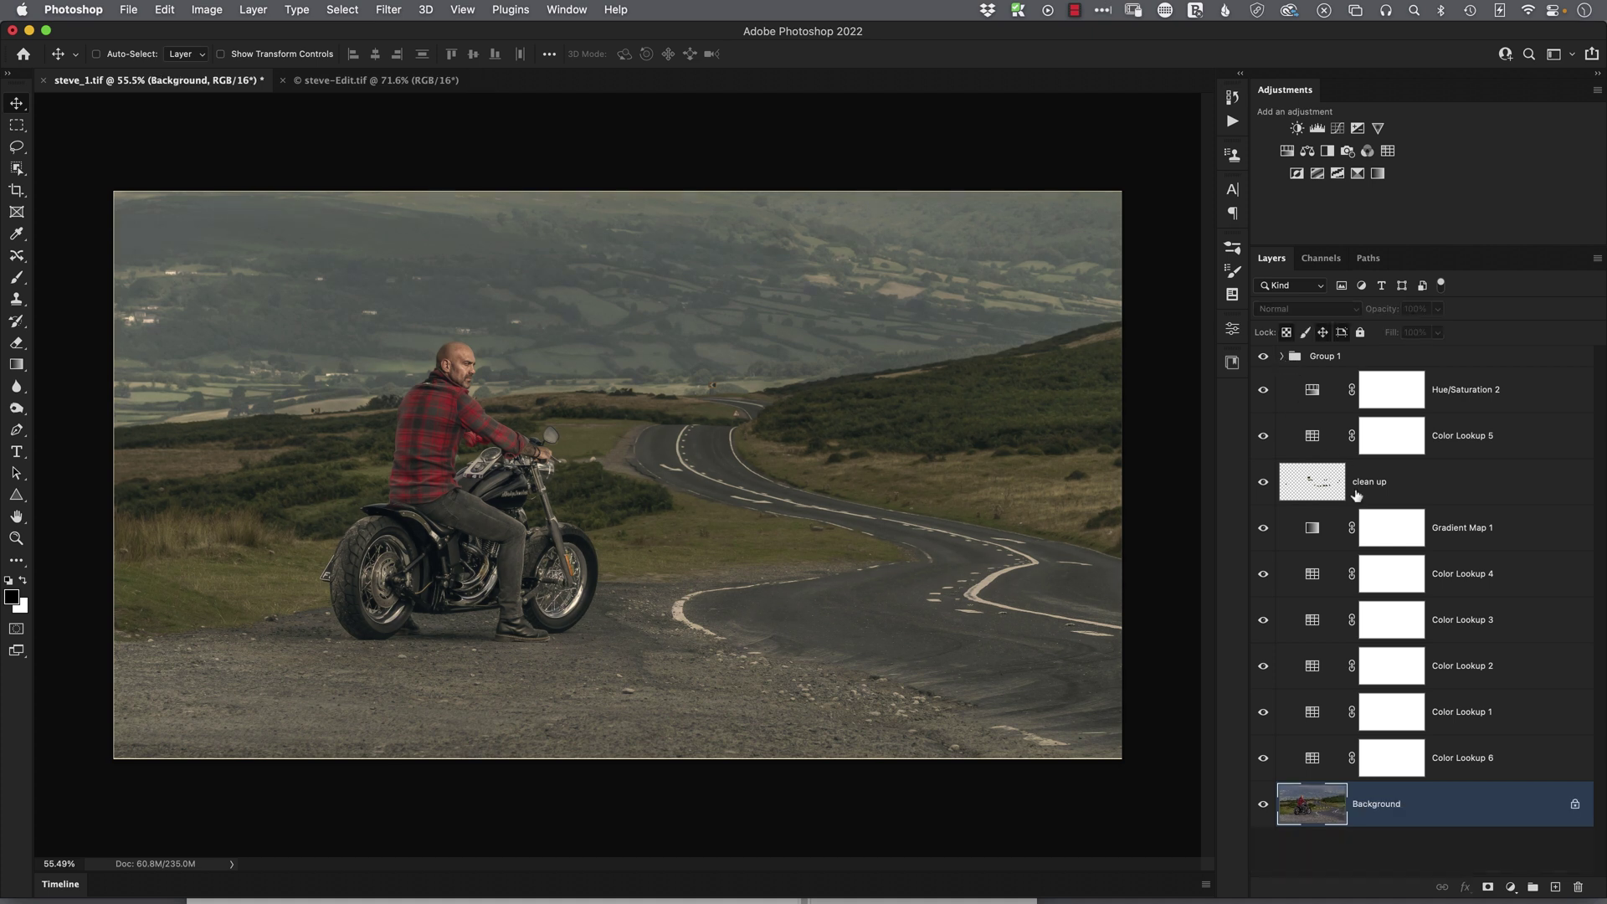
# Group the layers from Gradient Map 1 through Color Lookup 6 into a new group named Harley.
pyautogui.click(1316, 532)
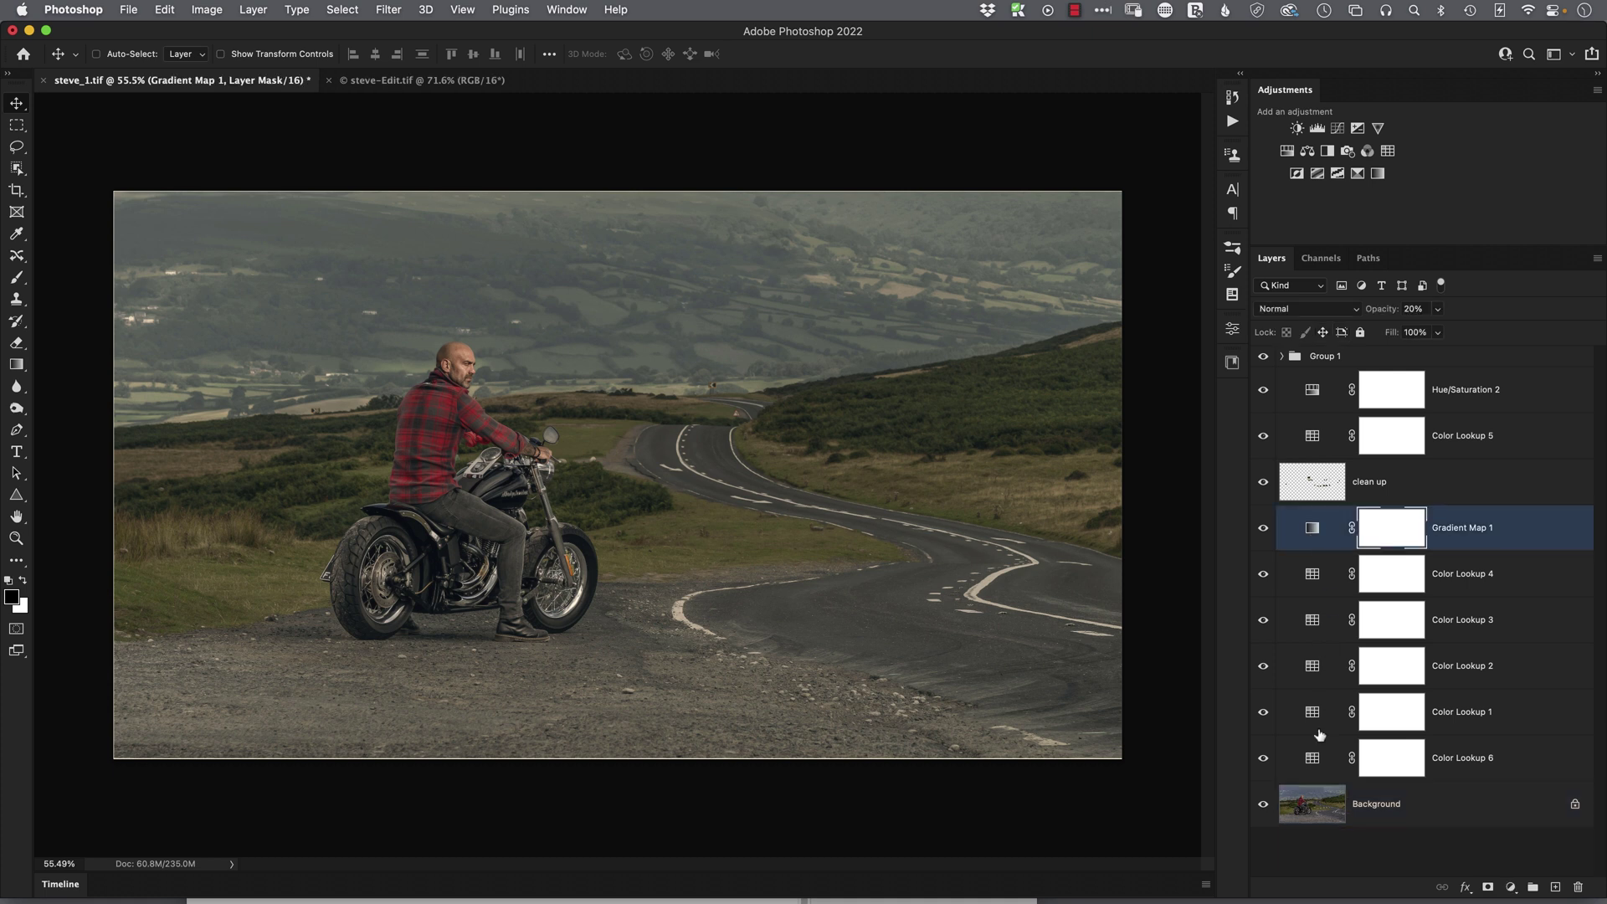
pyautogui.keyDown('shift'); pyautogui.click(1314, 763); pyautogui.keyUp('shift')
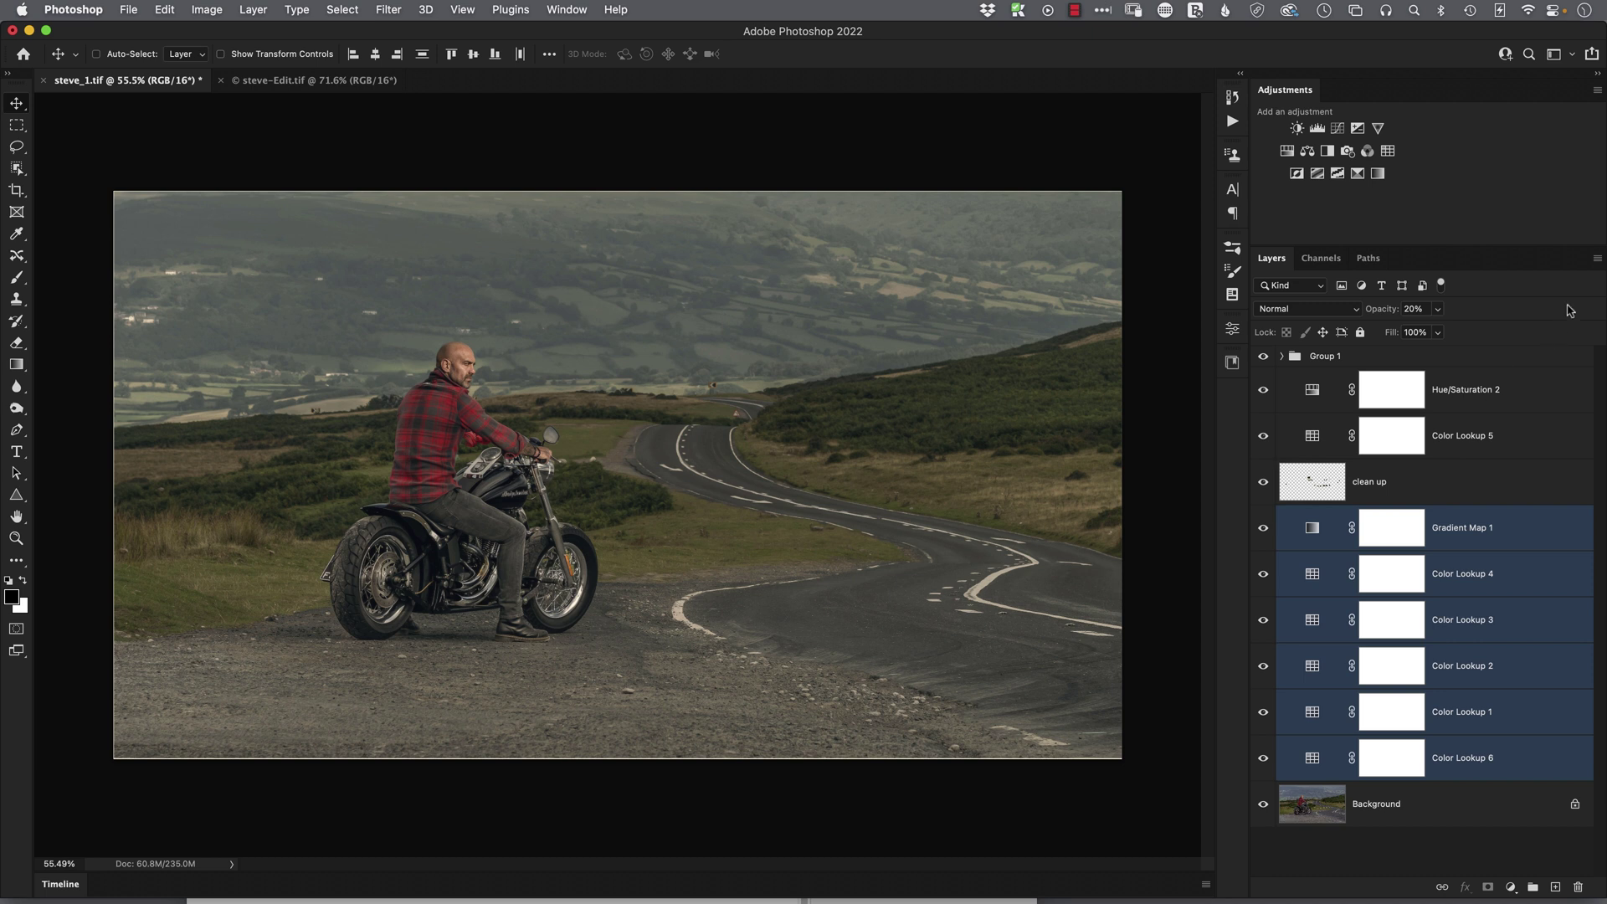
pyautogui.click(1597, 259)
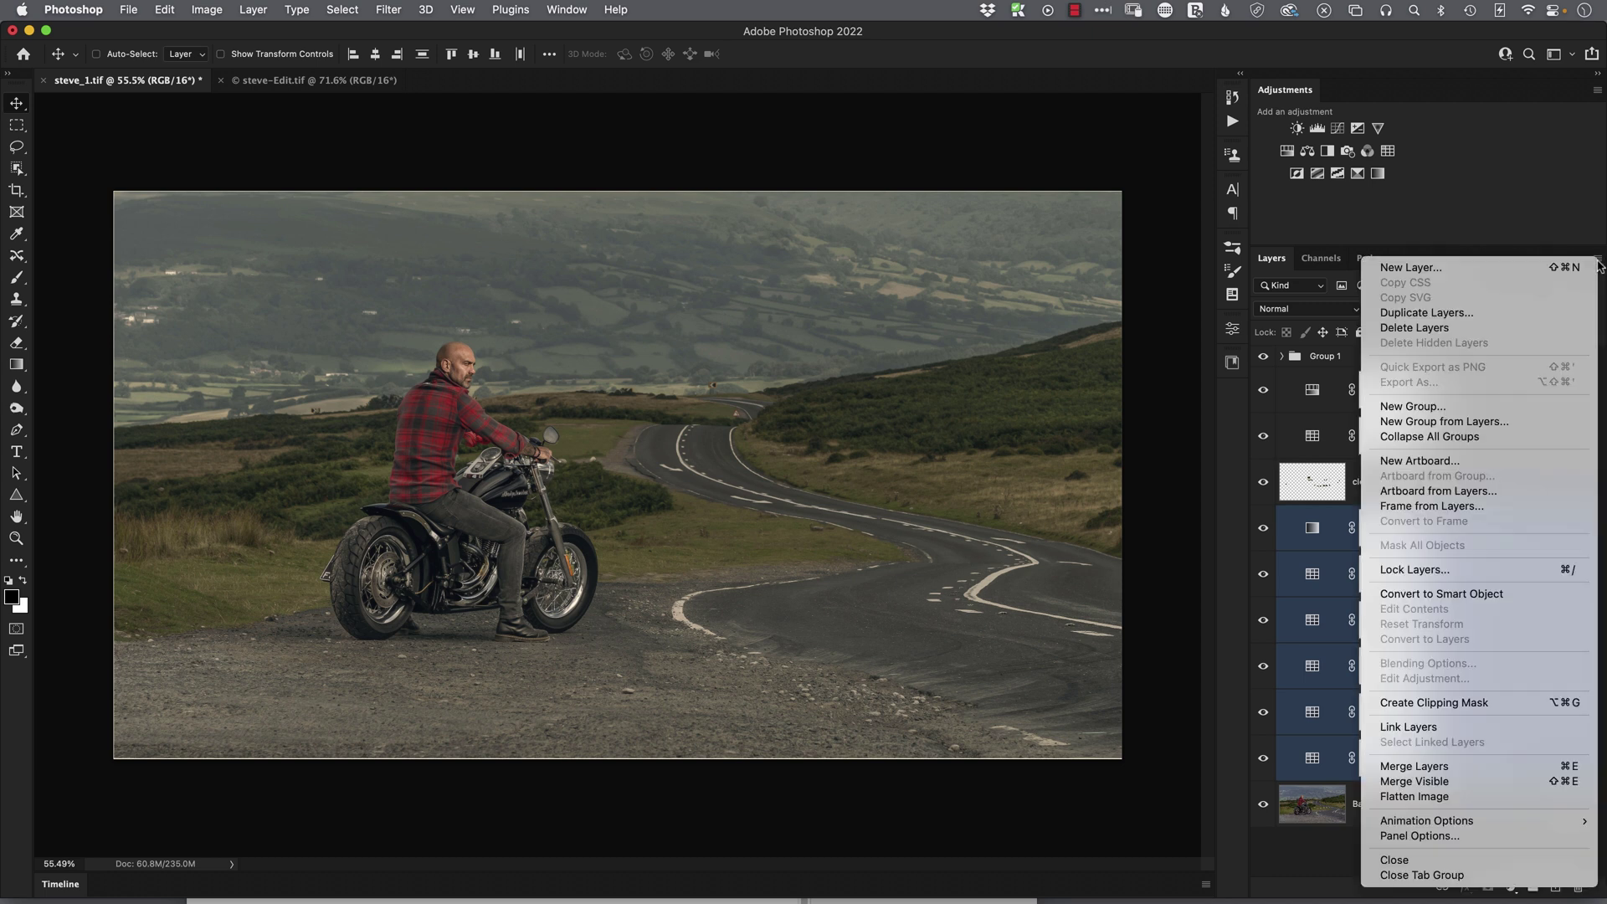
pyautogui.click(1452, 422)
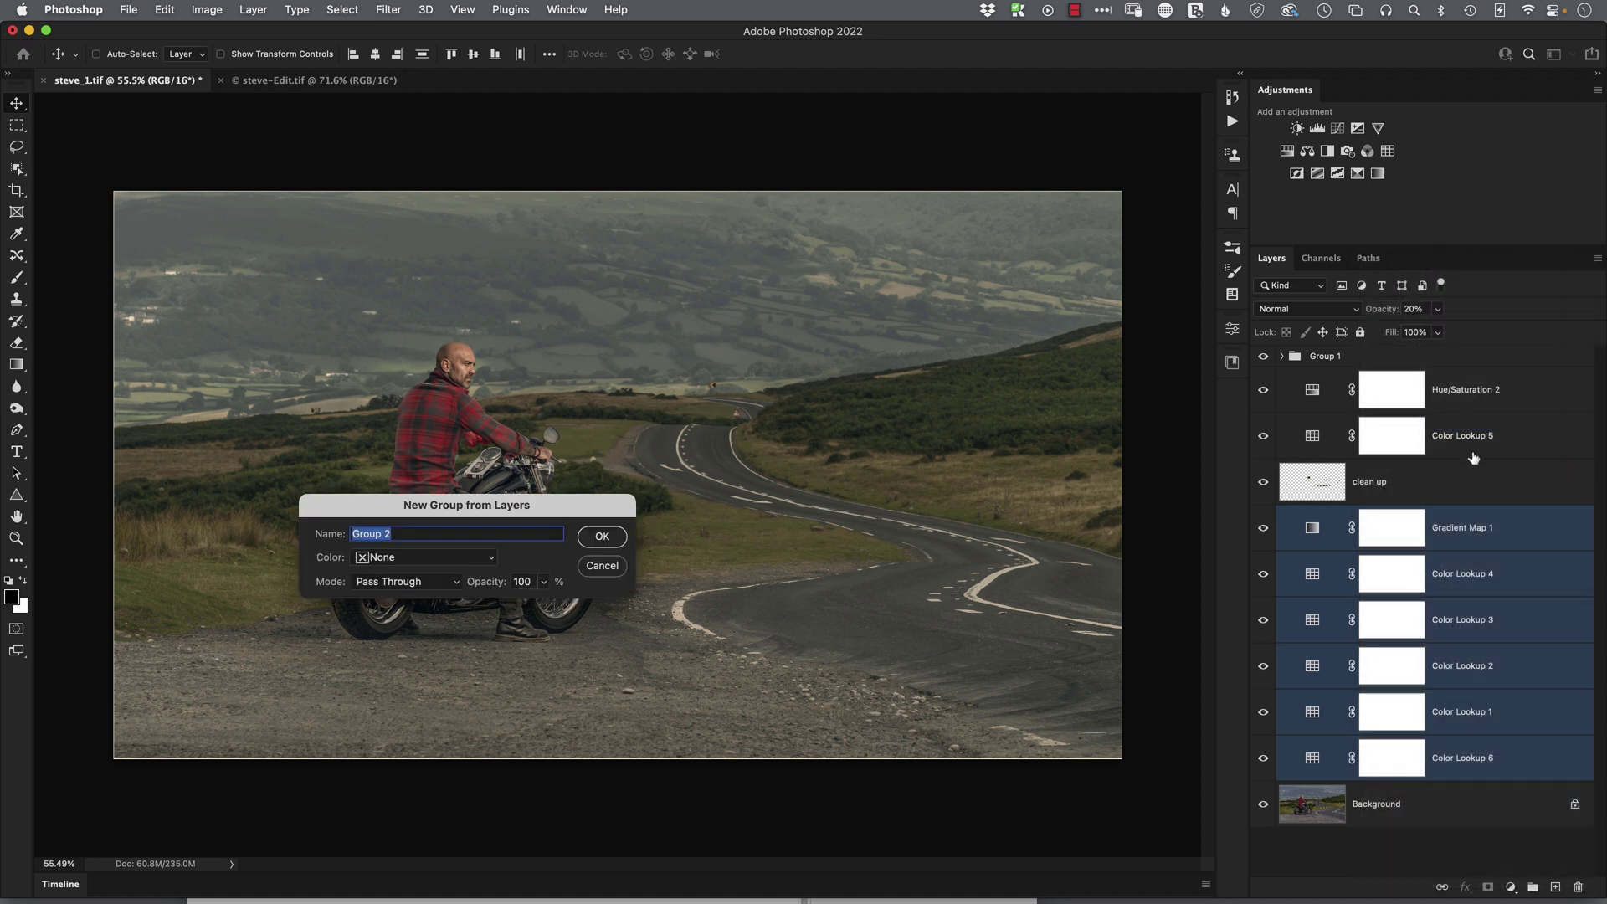
pyautogui.write('Harley')
pyautogui.press('Return')
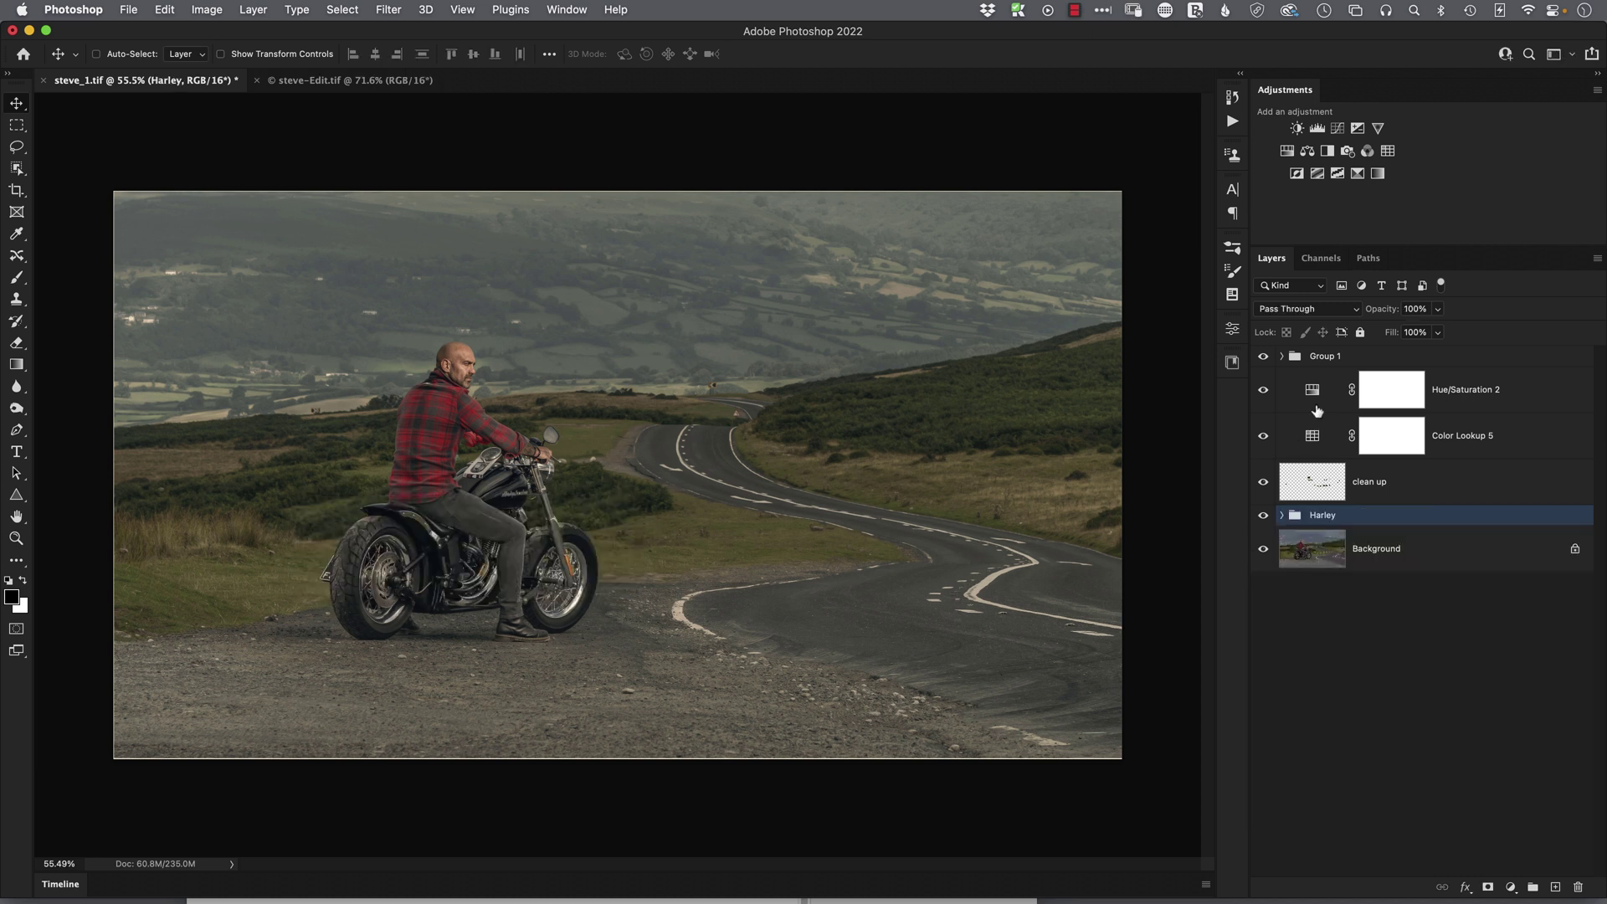
# Move Hue/Saturation 2 and Color Lookup 5 into Harley, check its contents, then collapse it.
pyautogui.click(1311, 392)
pyautogui.keyDown('shift'); pyautogui.click(1308, 452); pyautogui.keyUp('shift')
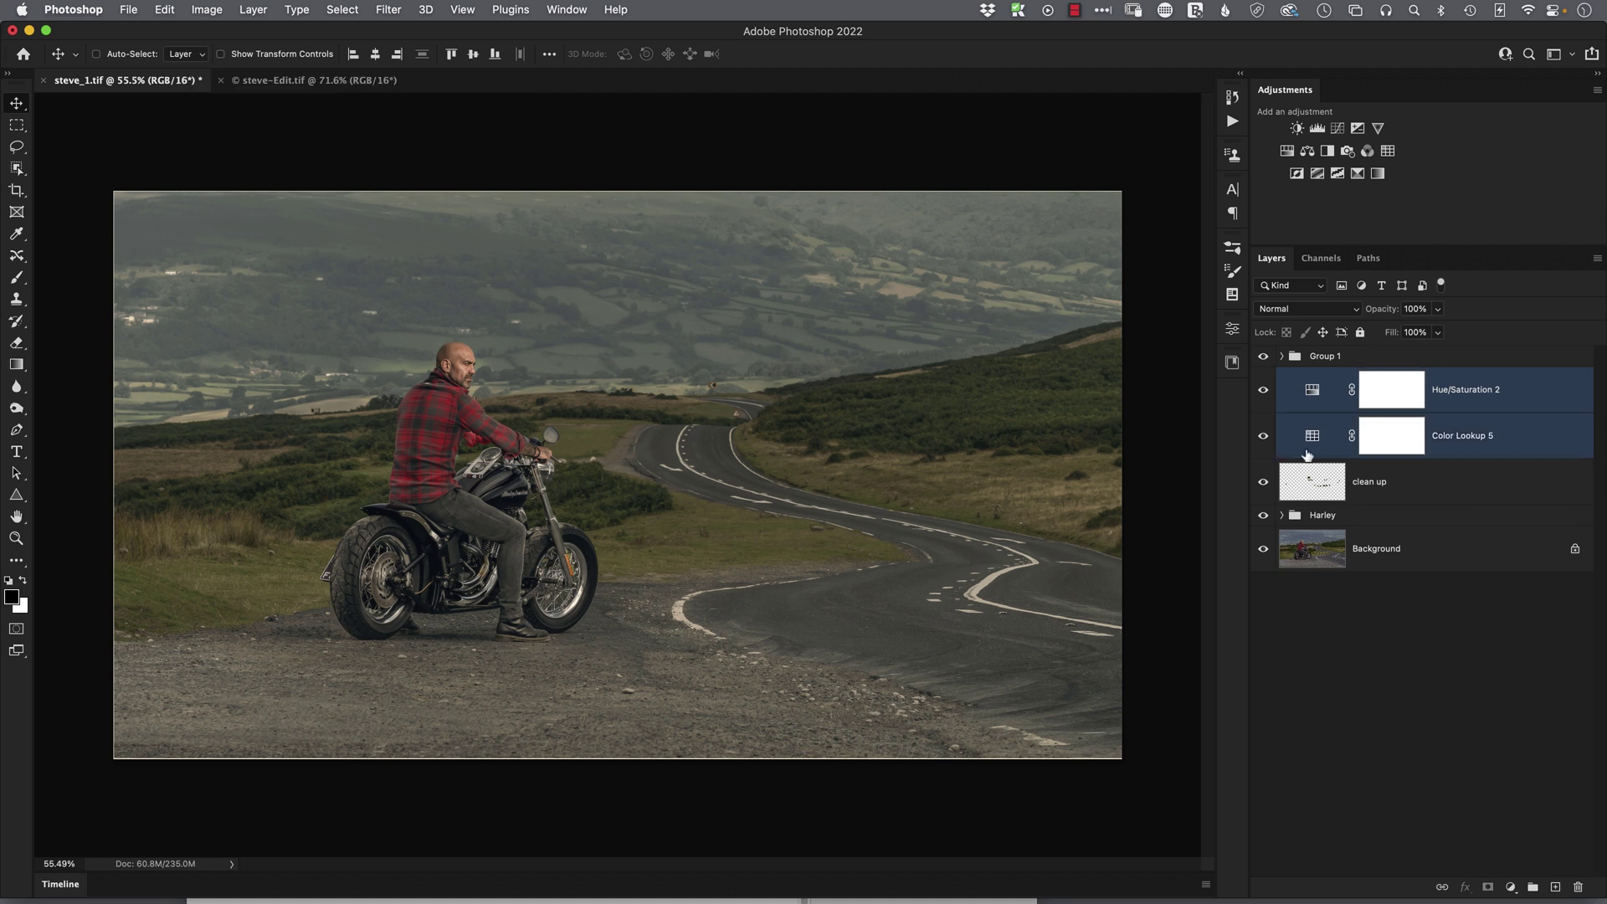
pyautogui.moveTo(1309, 438); pyautogui.dragTo(1303, 519)
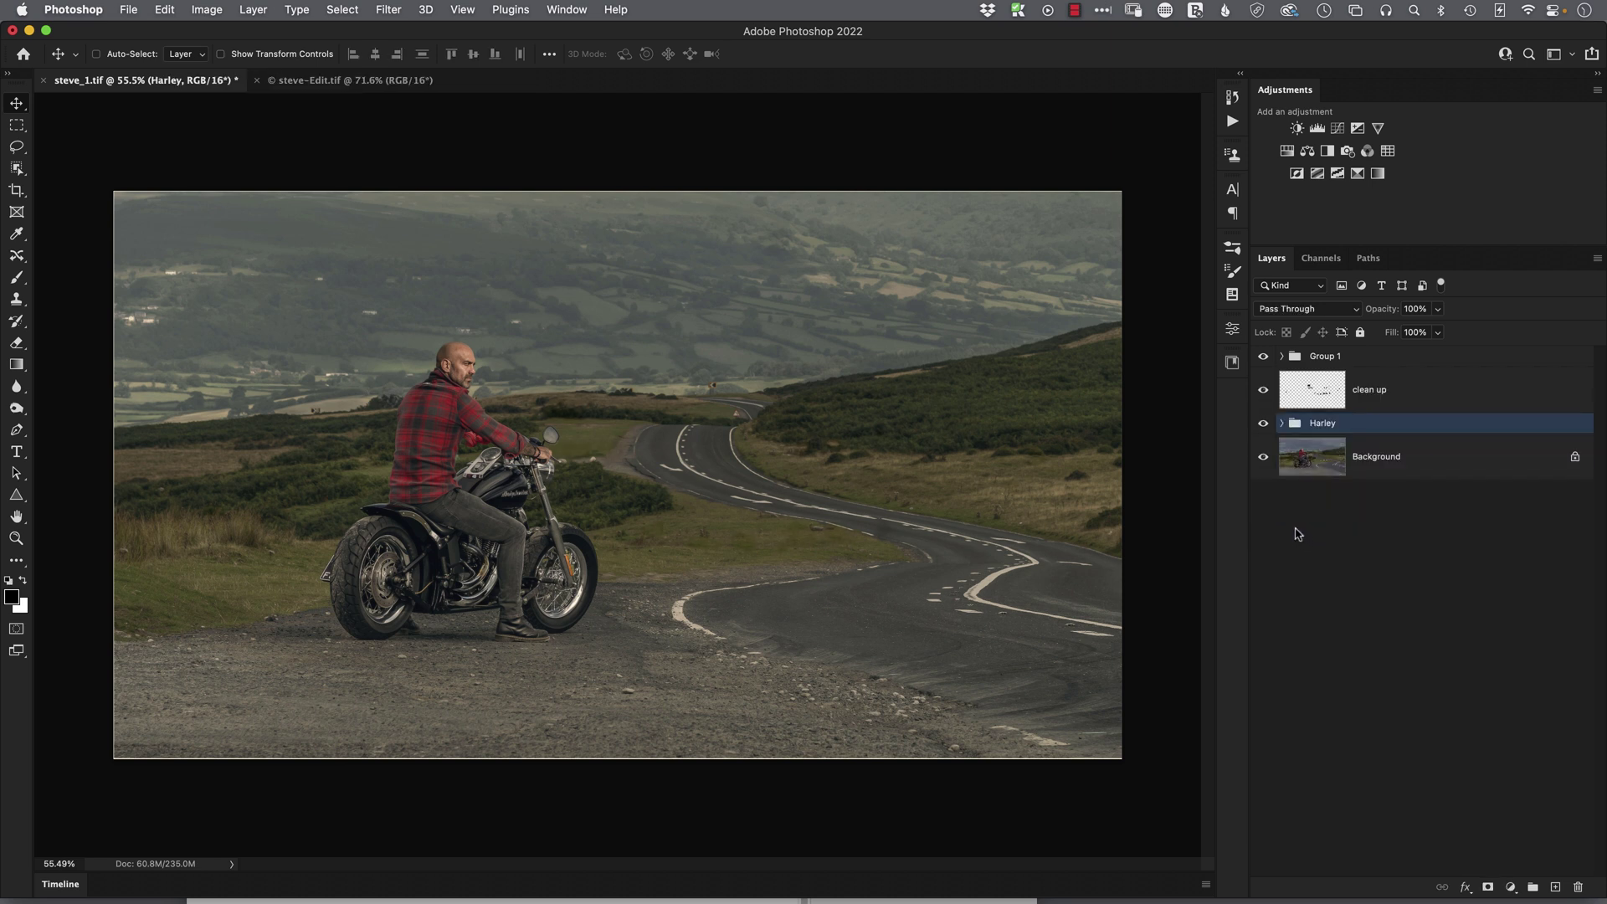
pyautogui.click(1281, 422)
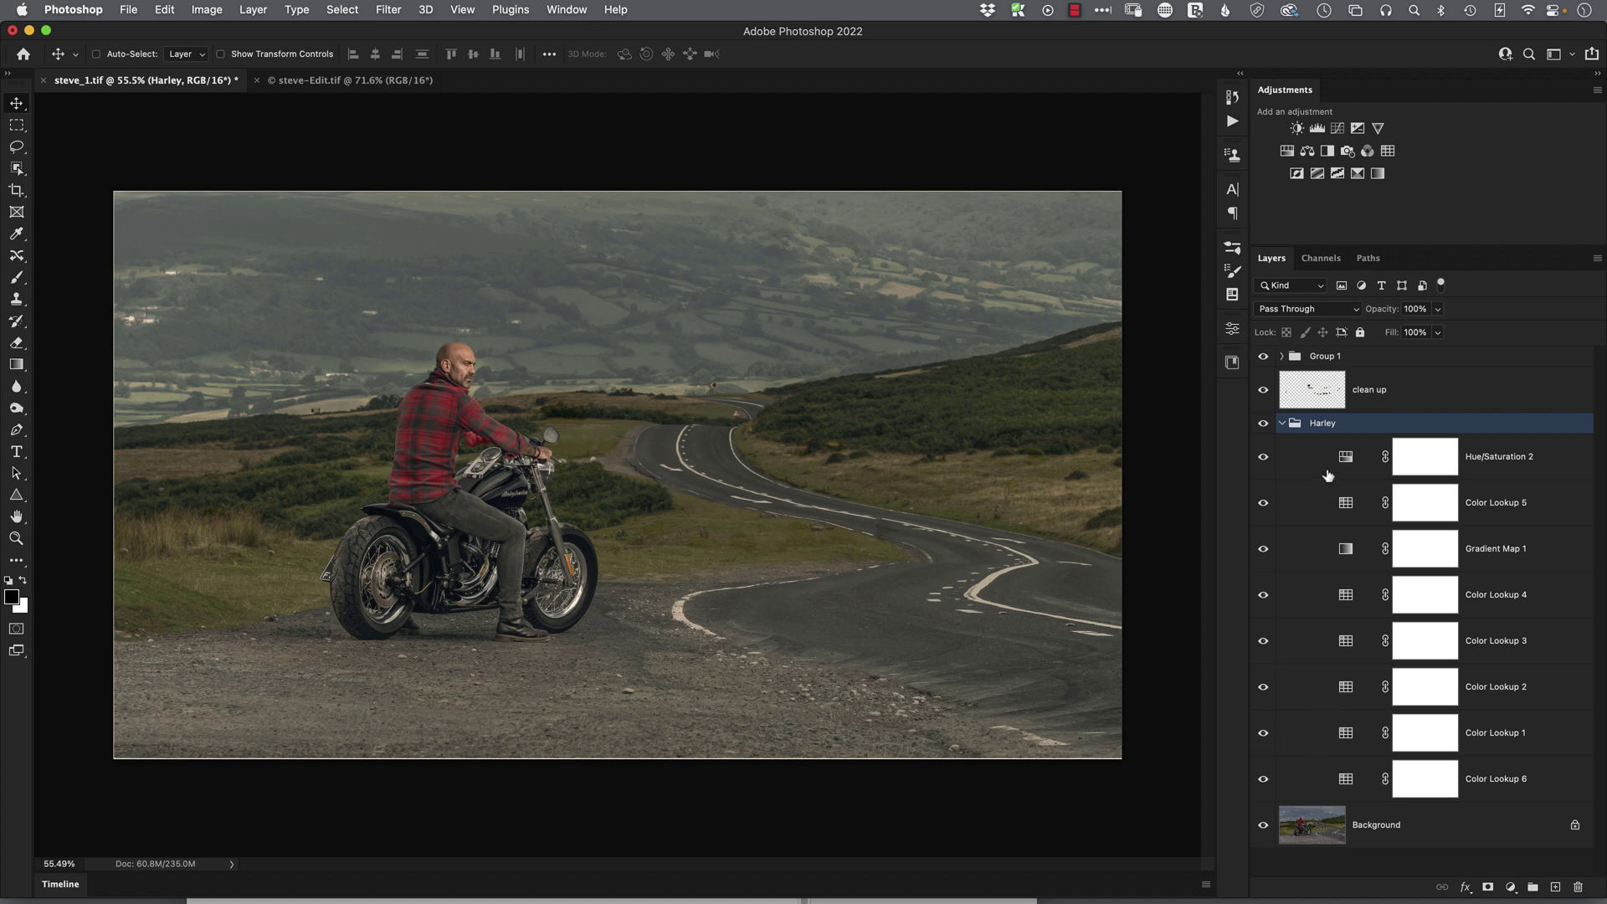
pyautogui.click(1281, 424)
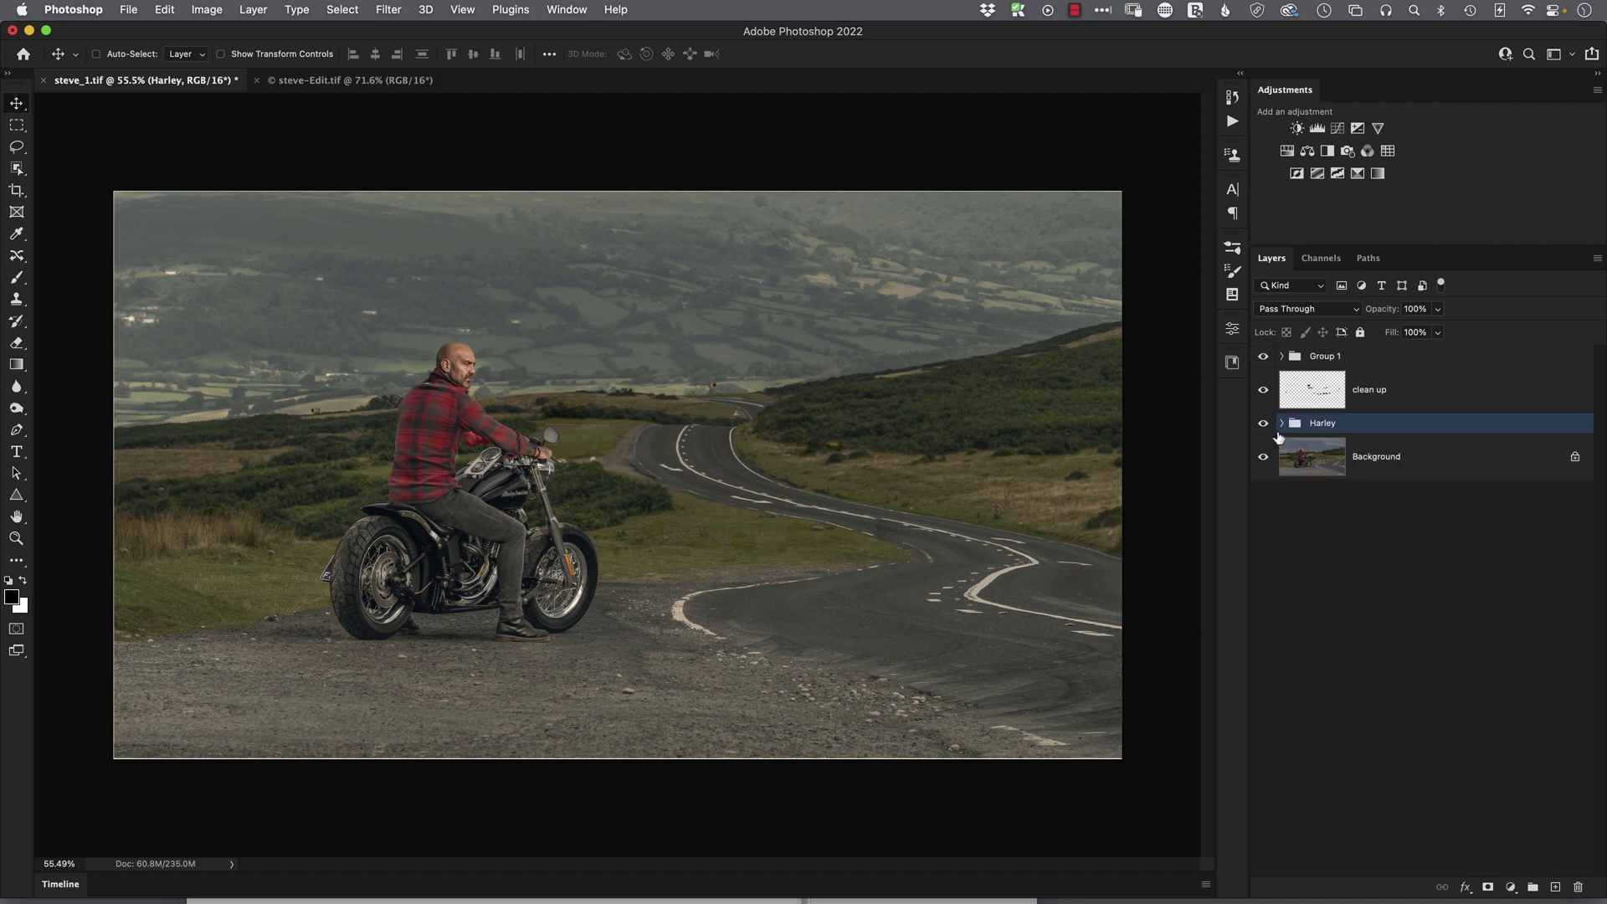
# Toggle the Harley group's visibility to compare the image before and after the grade.
pyautogui.click(1263, 424)
pyautogui.click(1264, 425)
pyautogui.click(1266, 426)
# Add the Harley group to the Colour Creative Cloud library as a new Harley asset.
pyautogui.click(1232, 365)
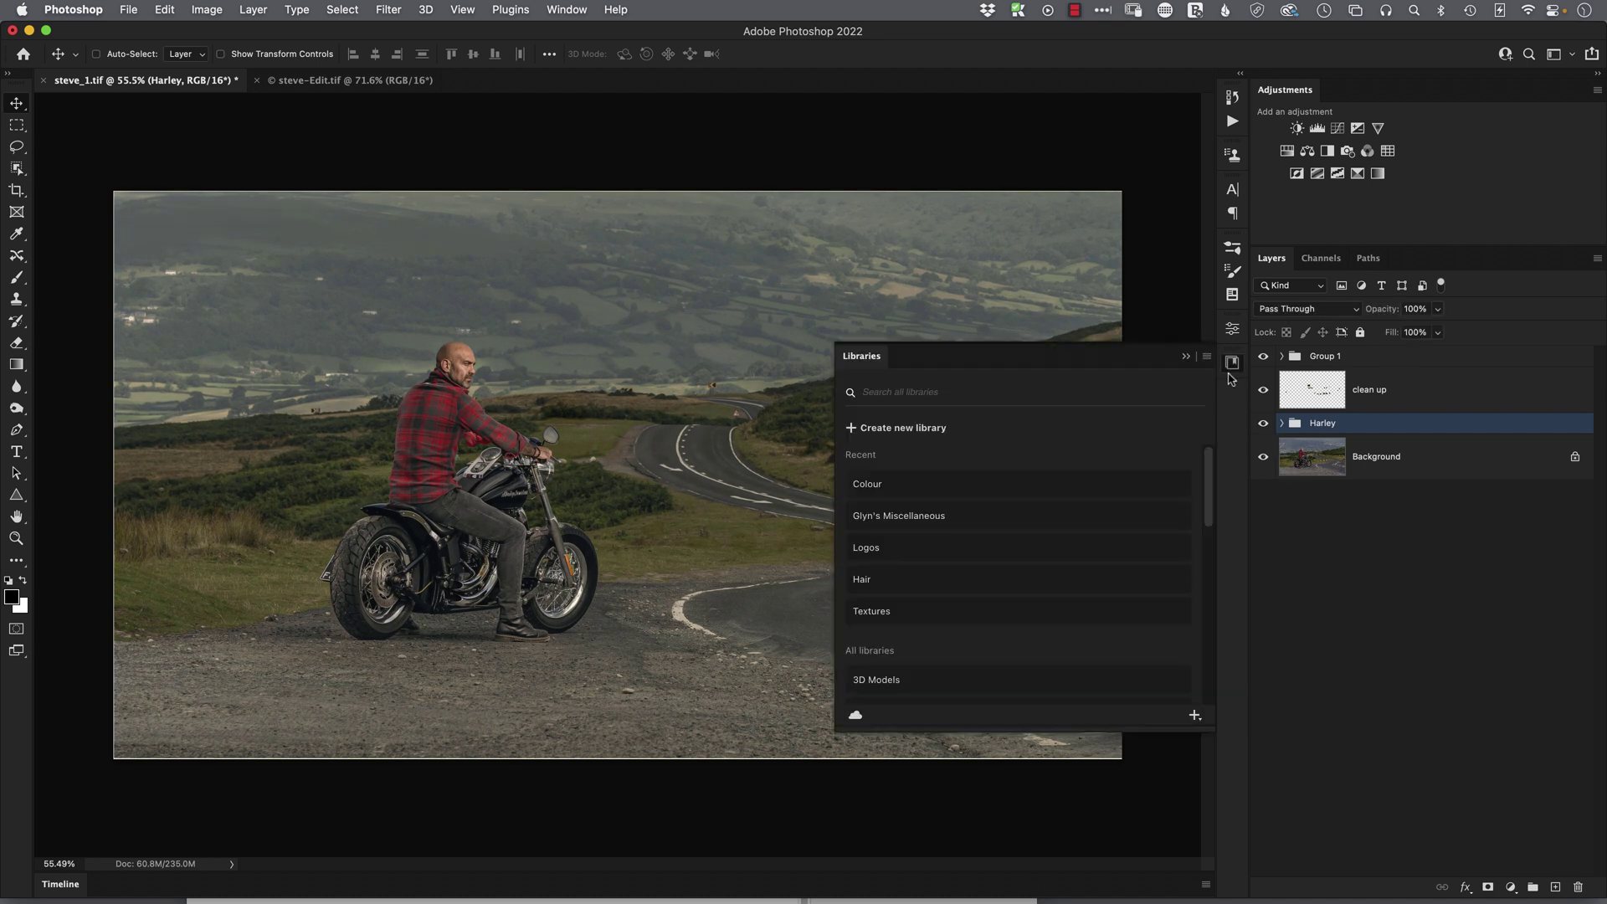
pyautogui.click(872, 488)
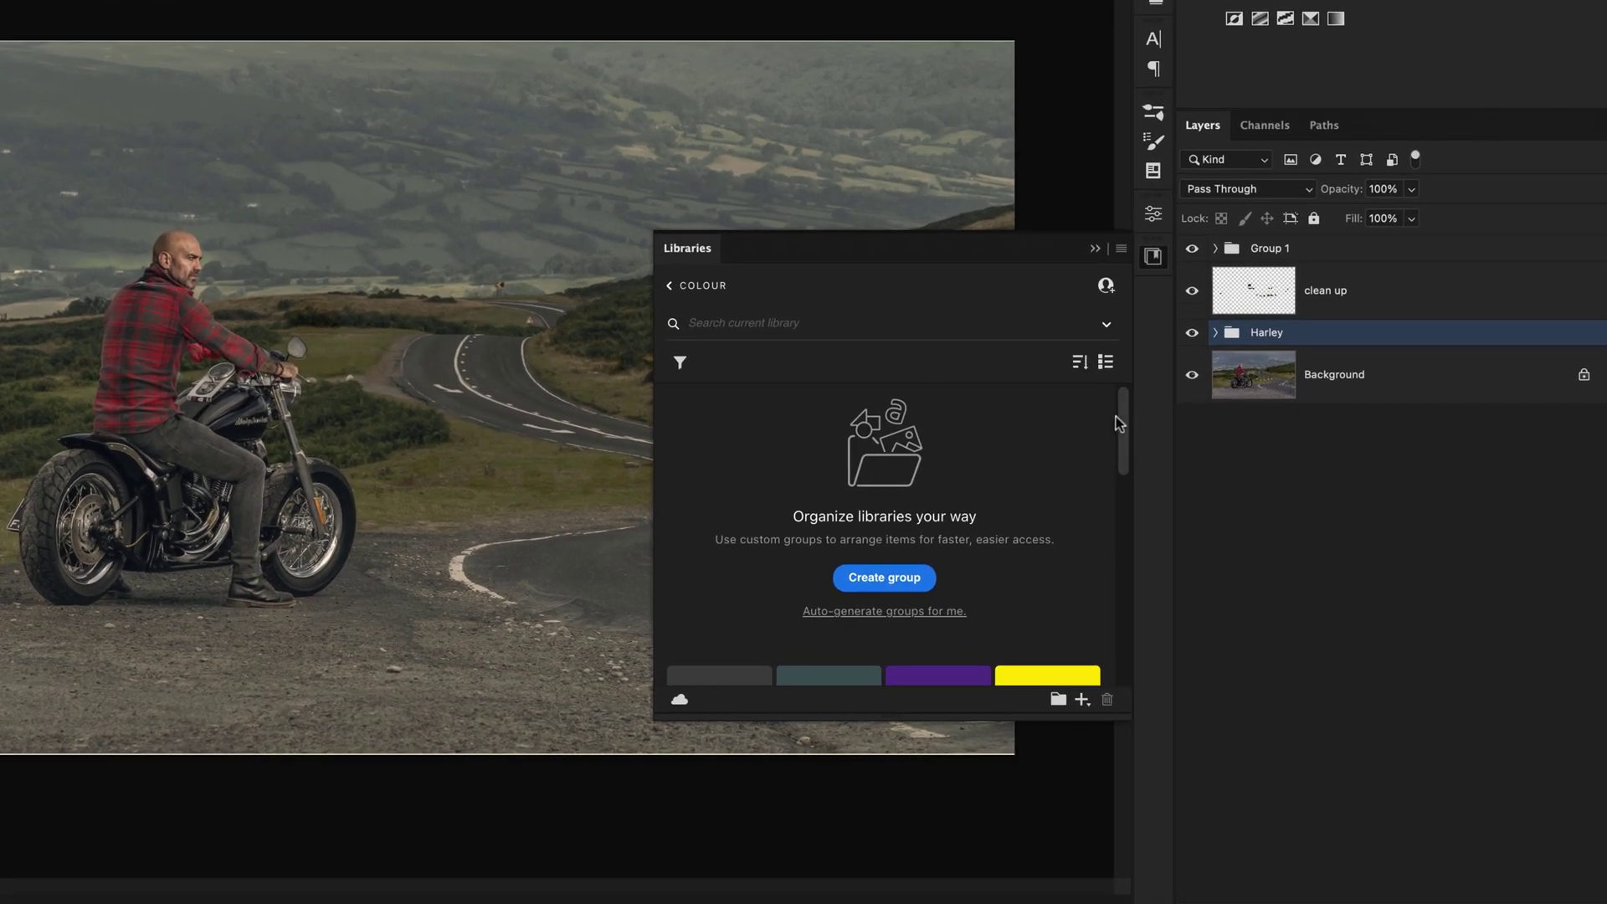
pyautogui.moveTo(1119, 418); pyautogui.dragTo(1121, 541)
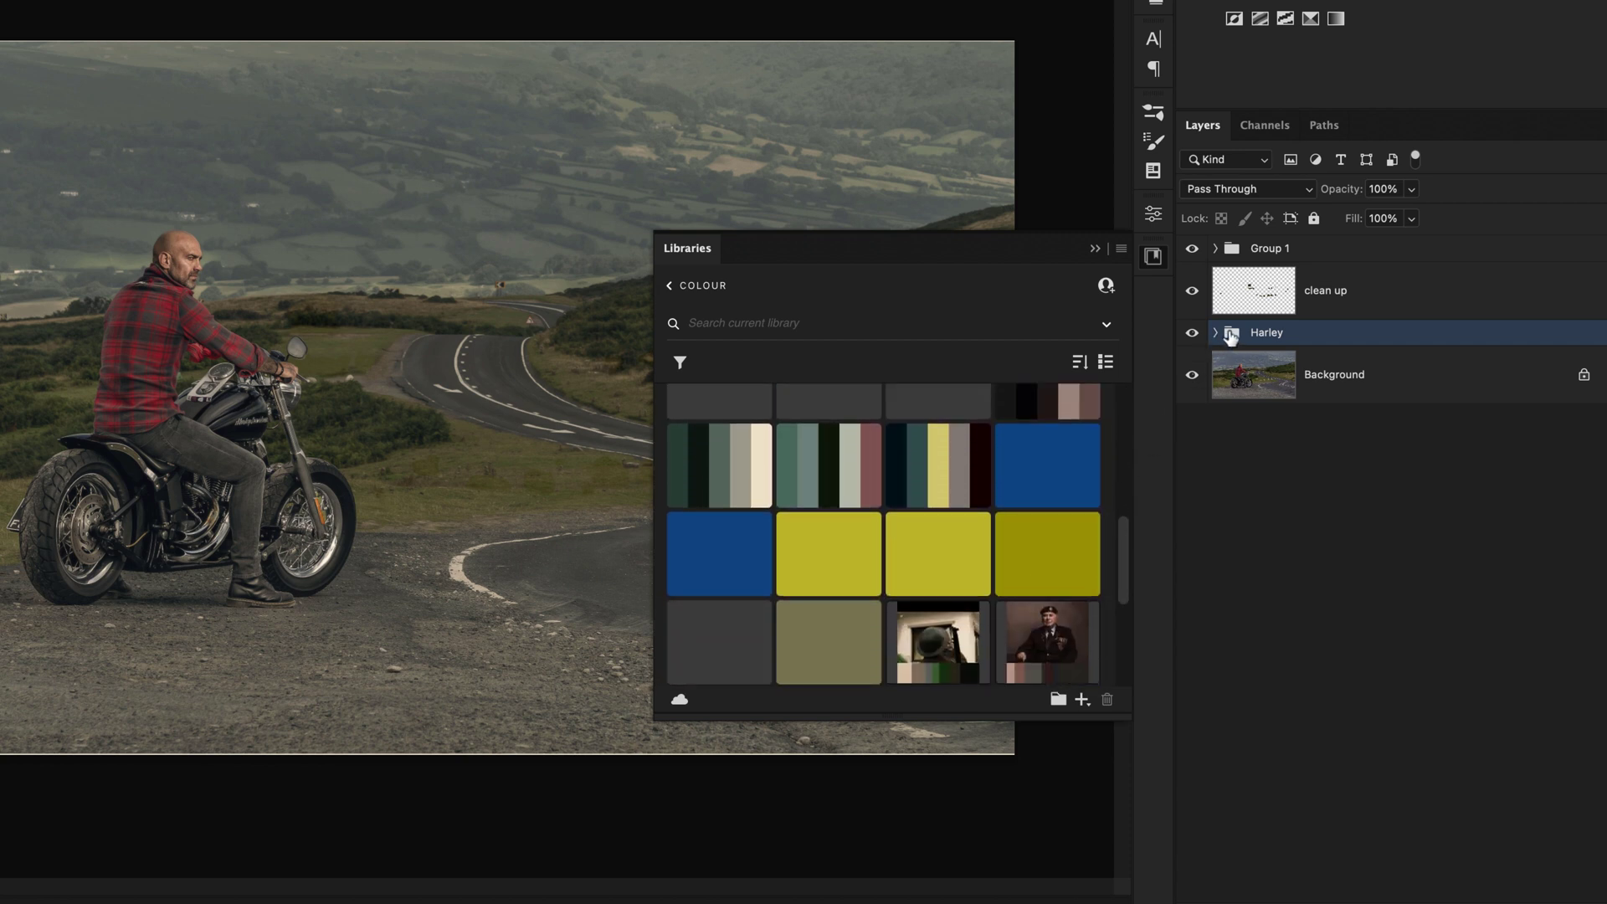
pyautogui.moveTo(1231, 334); pyautogui.dragTo(841, 544)
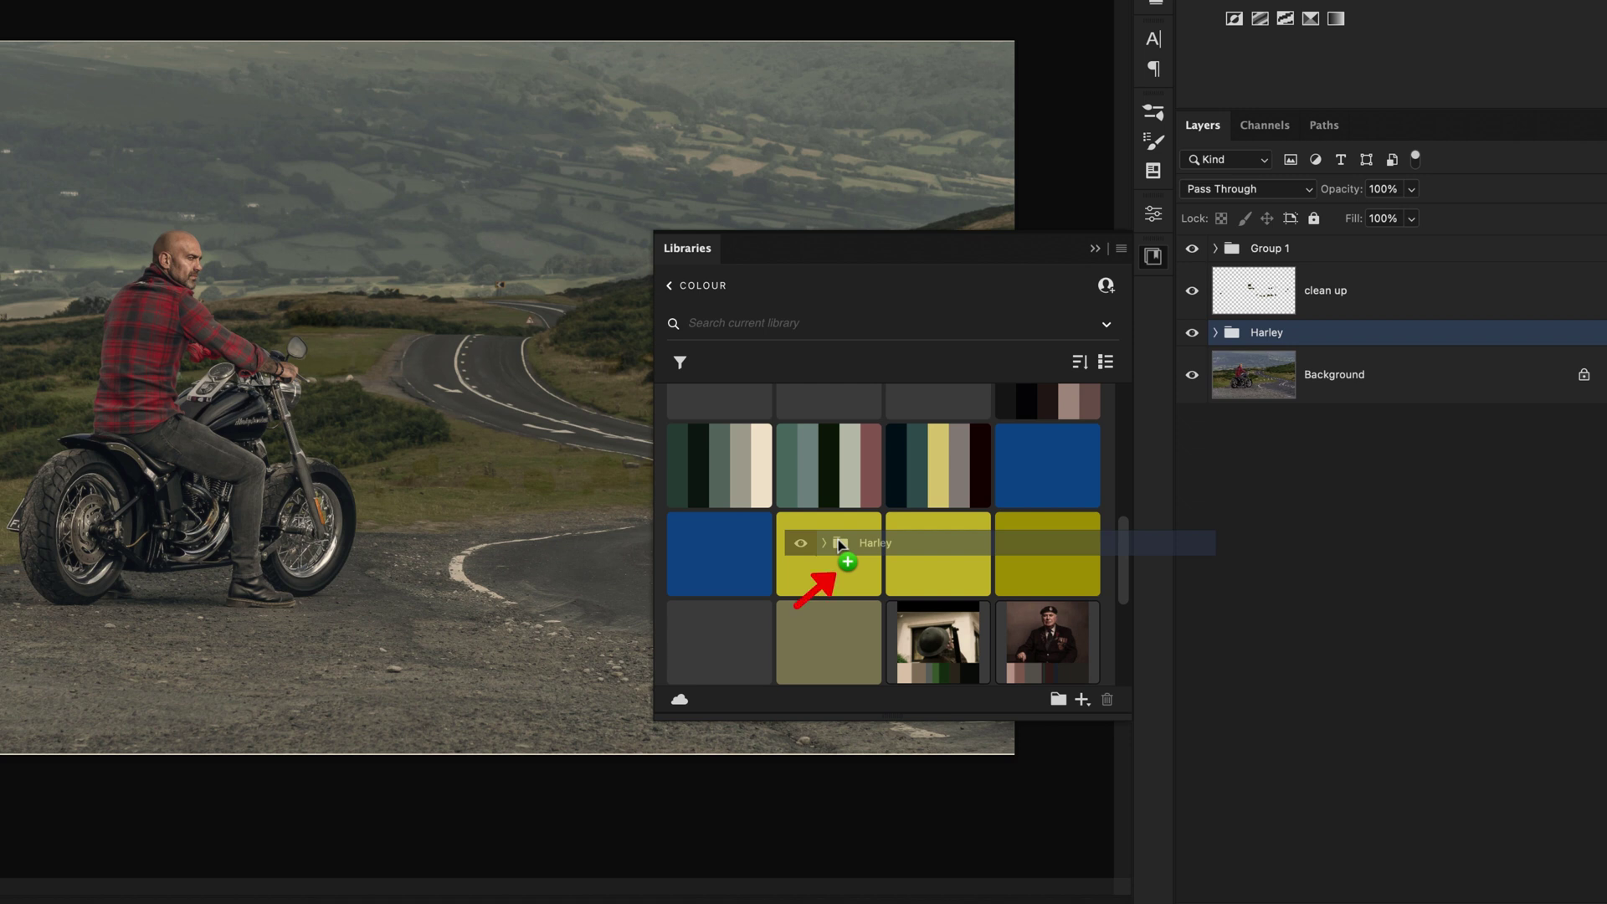
pyautogui.moveTo(841, 544); pyautogui.dragTo(839, 542)
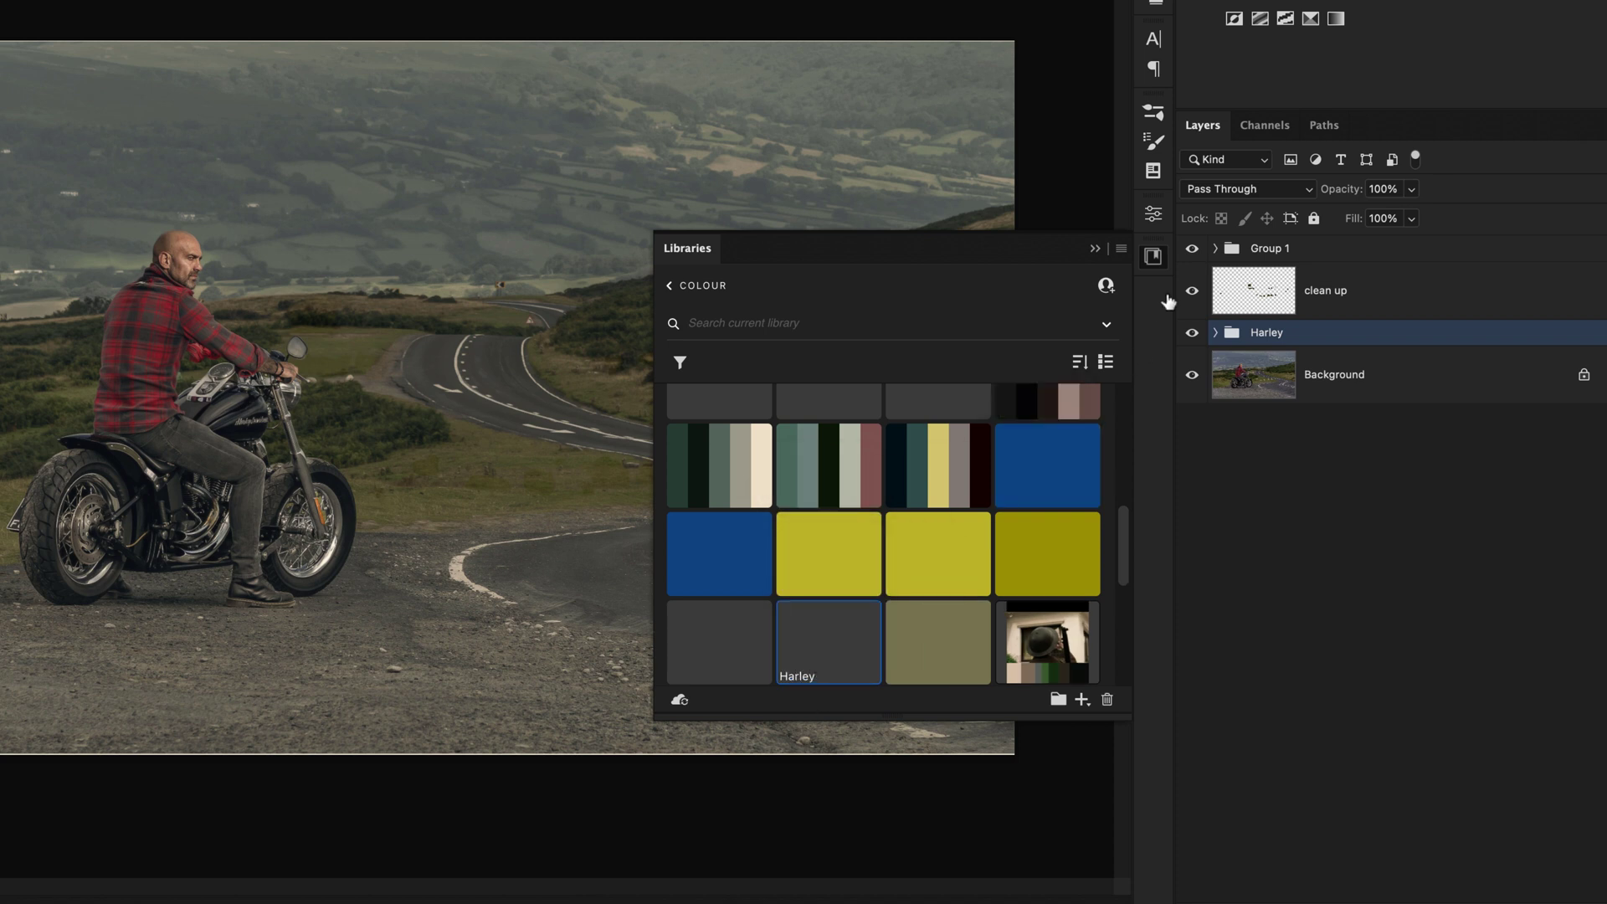
pyautogui.click(1153, 257)
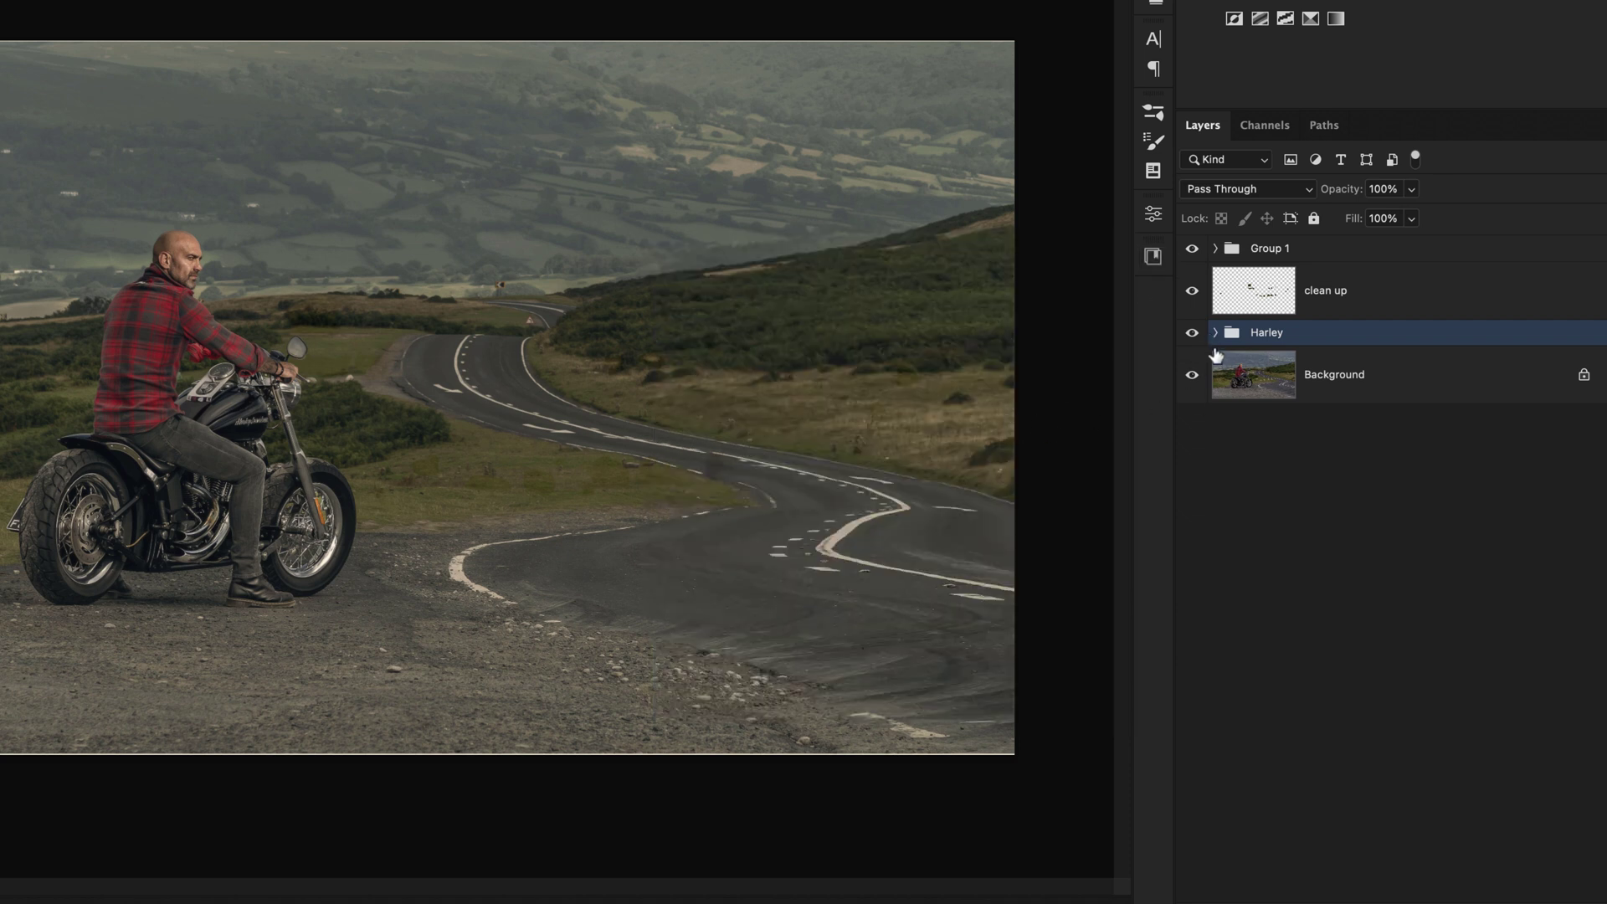
# Replace the Harley group with the Colour library's Harley asset, placed above Group 1 and fitted to canvas.
pyautogui.press('Delete')
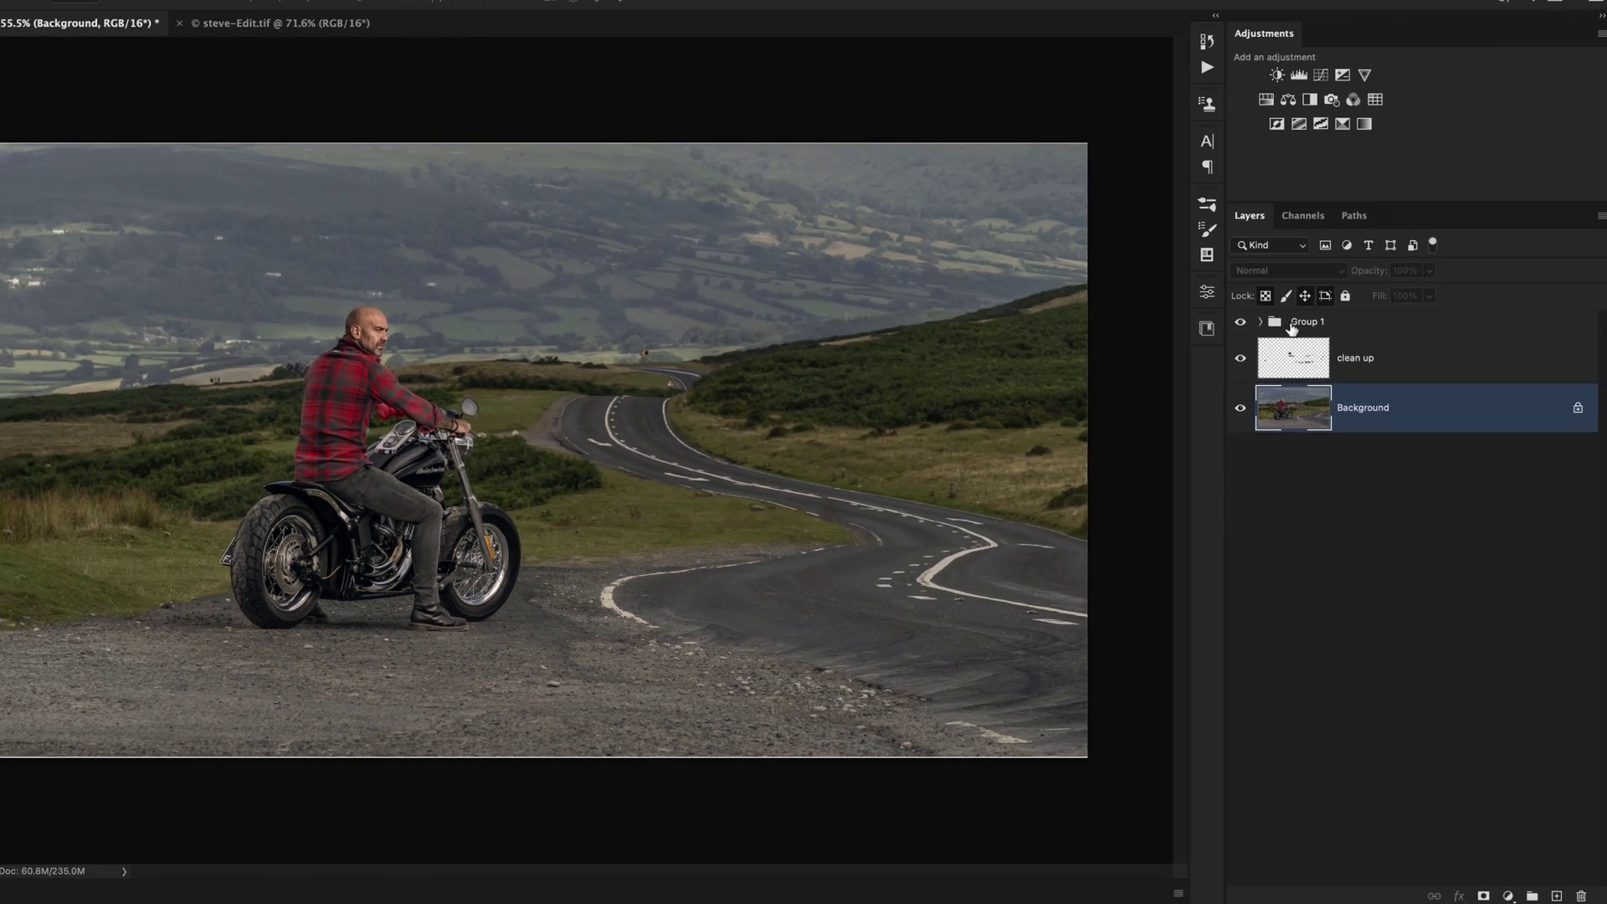
pyautogui.click(1272, 251)
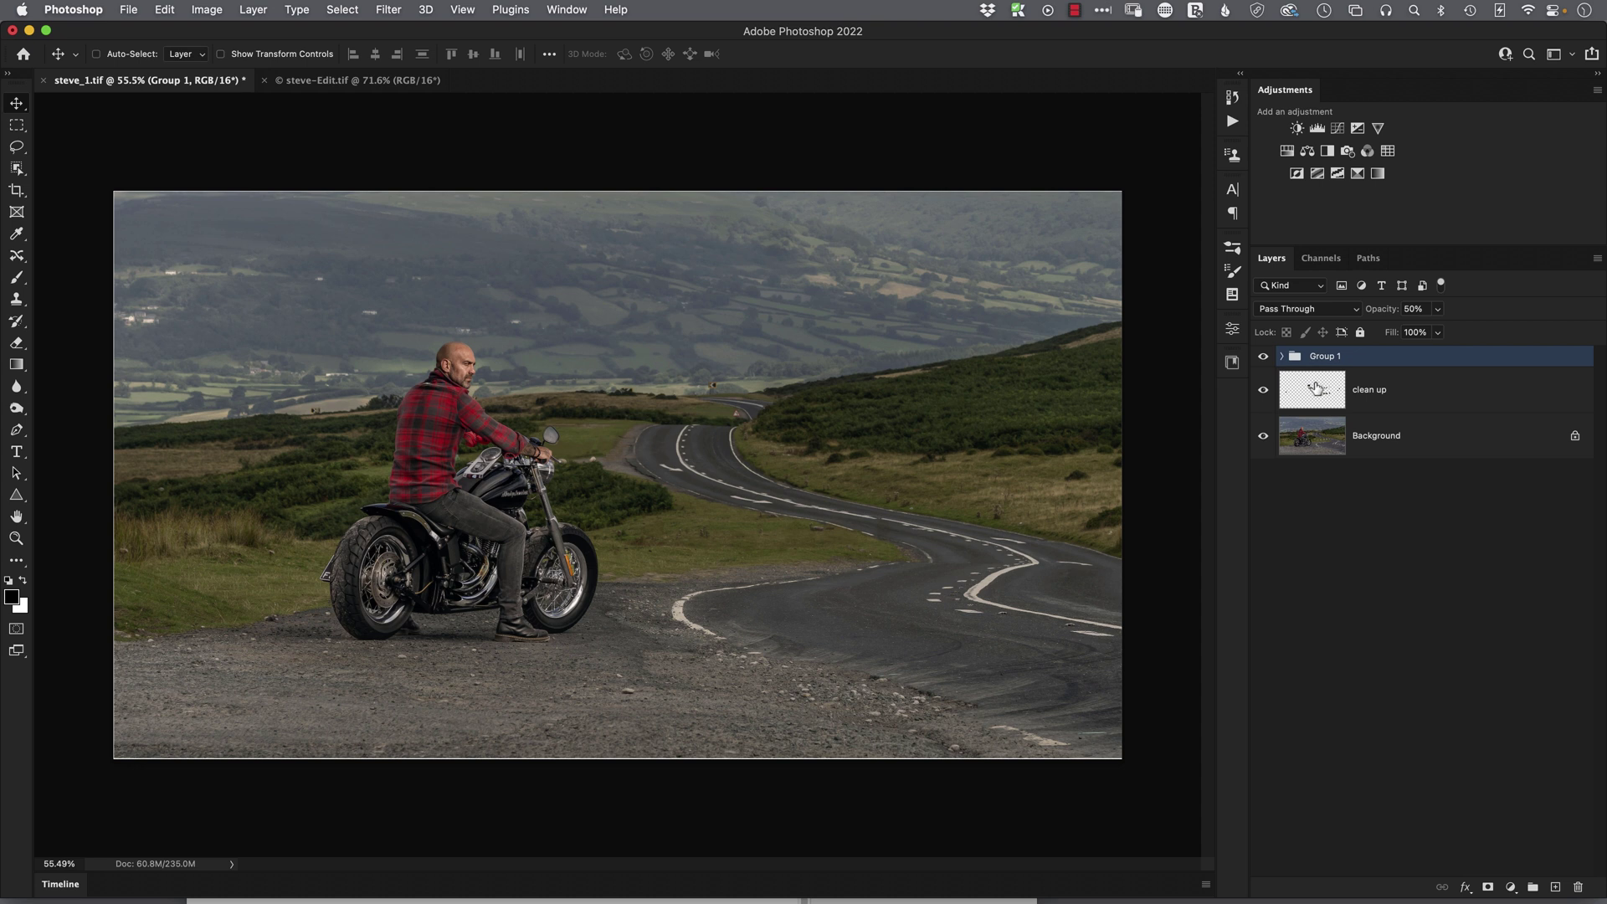
pyautogui.click(1232, 364)
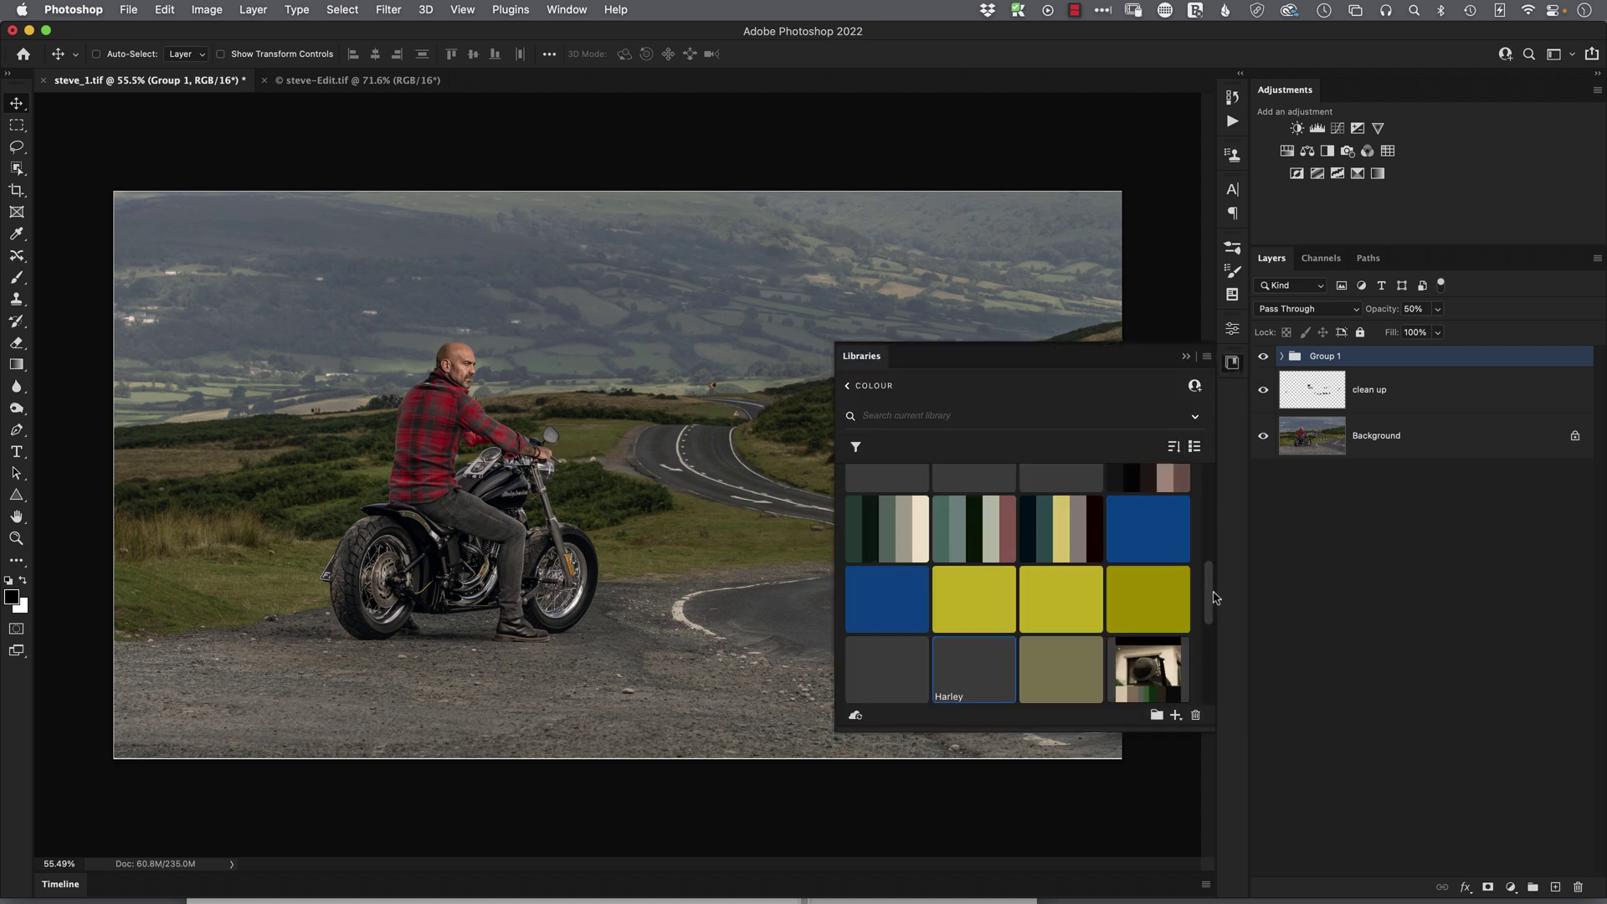
pyautogui.moveTo(1211, 592); pyautogui.dragTo(1211, 622)
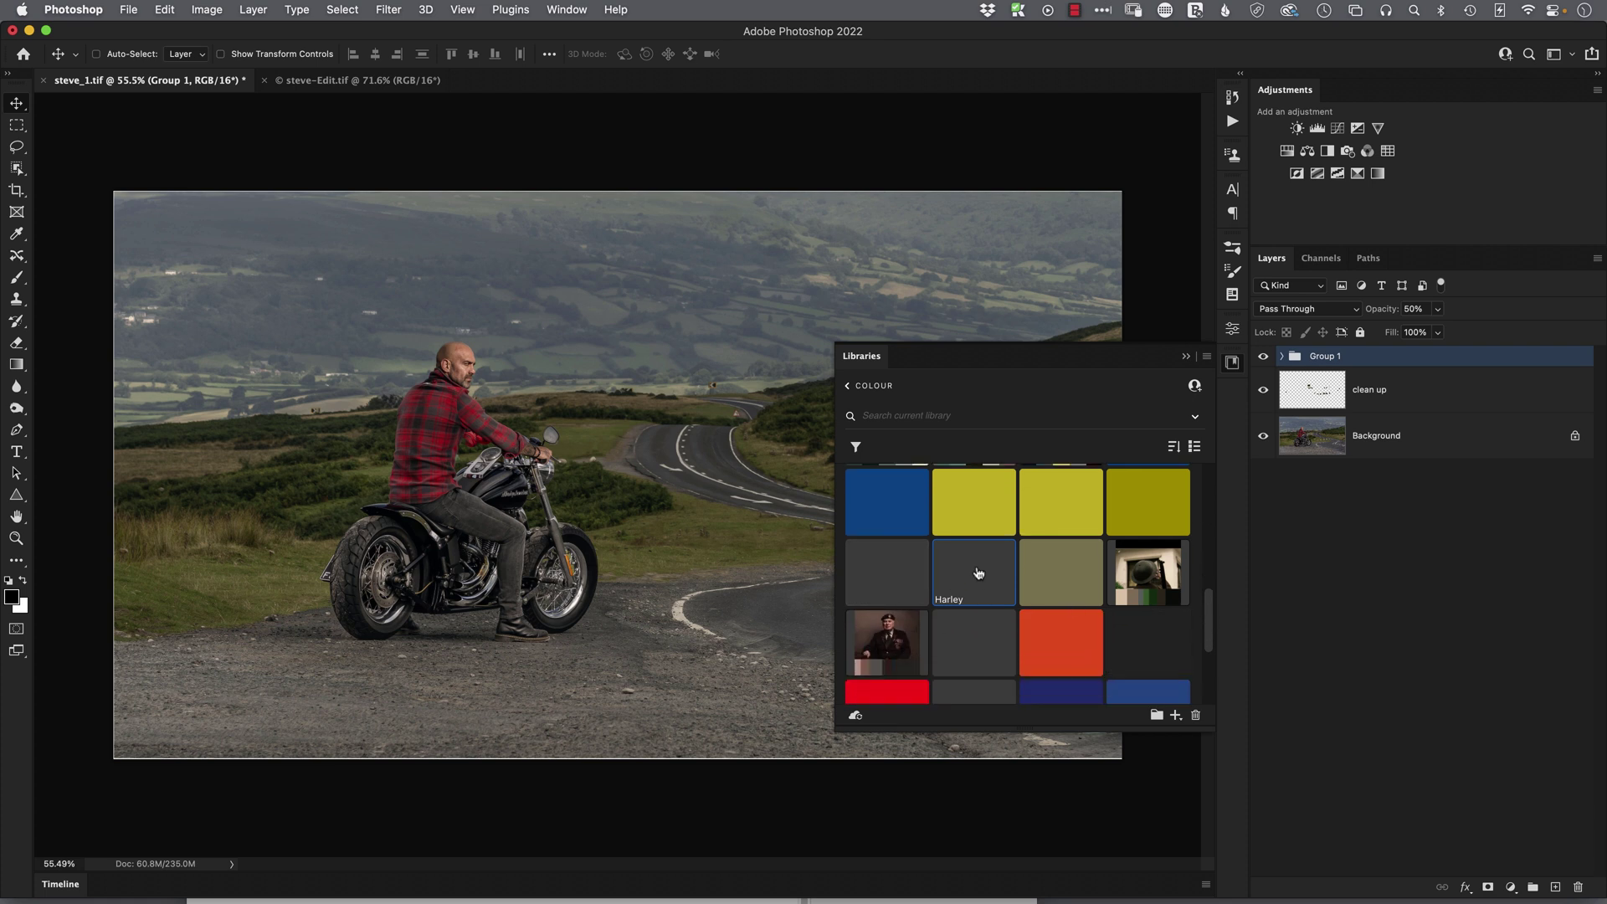
pyautogui.moveTo(978, 573); pyautogui.dragTo(463, 469)
pyautogui.moveTo(391, 218); pyautogui.dragTo(524, 274)
pyautogui.press('Return')
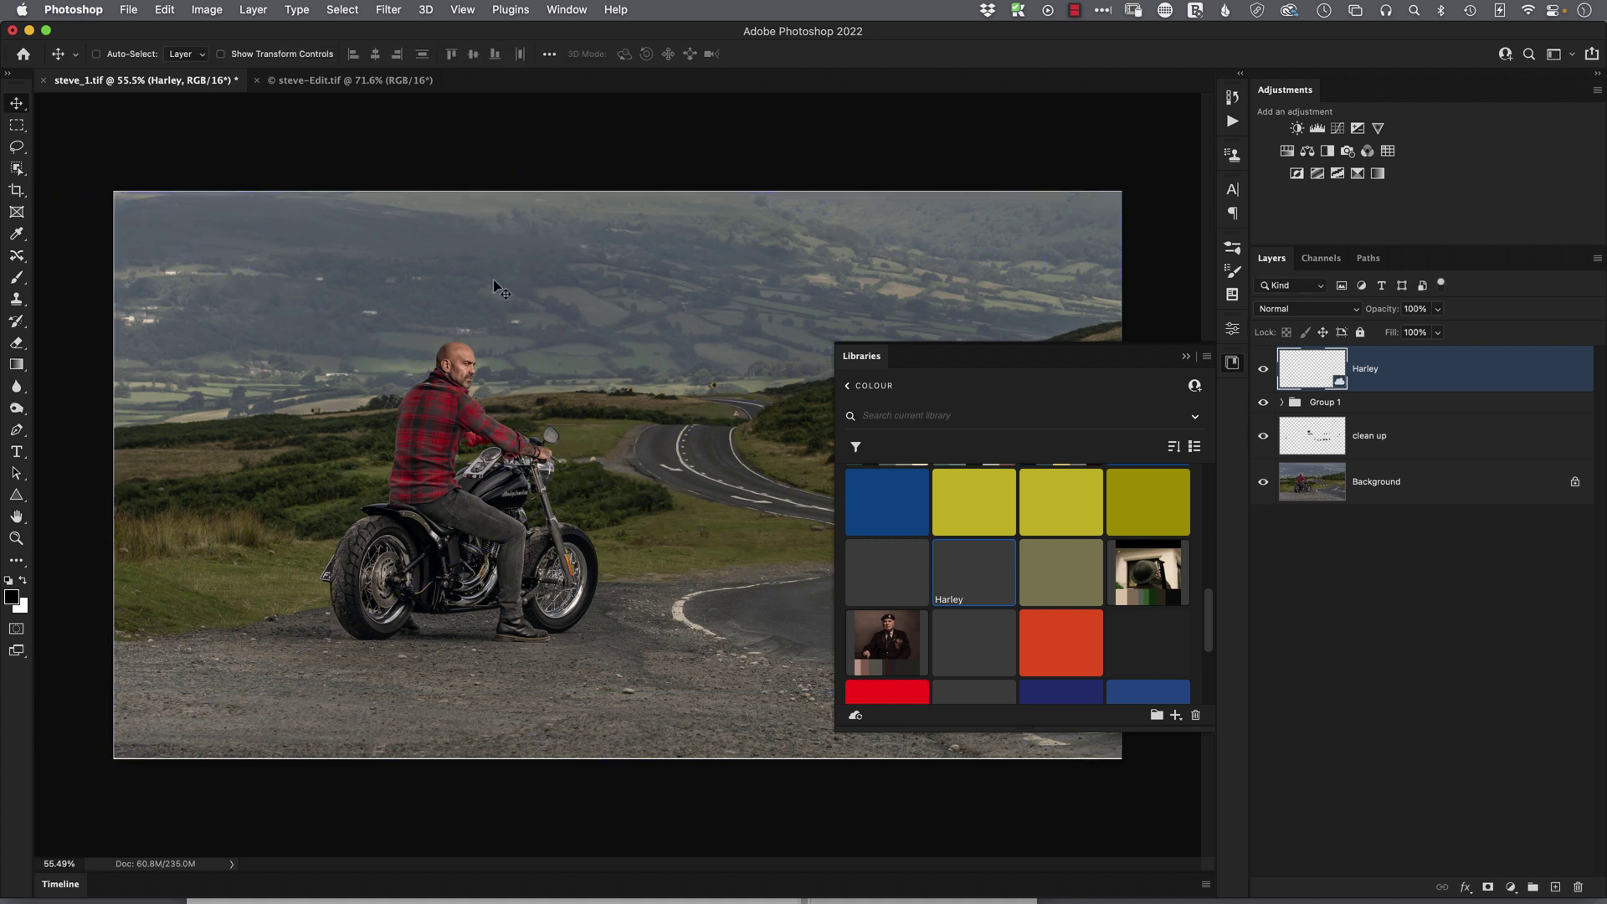
pyautogui.click(1230, 365)
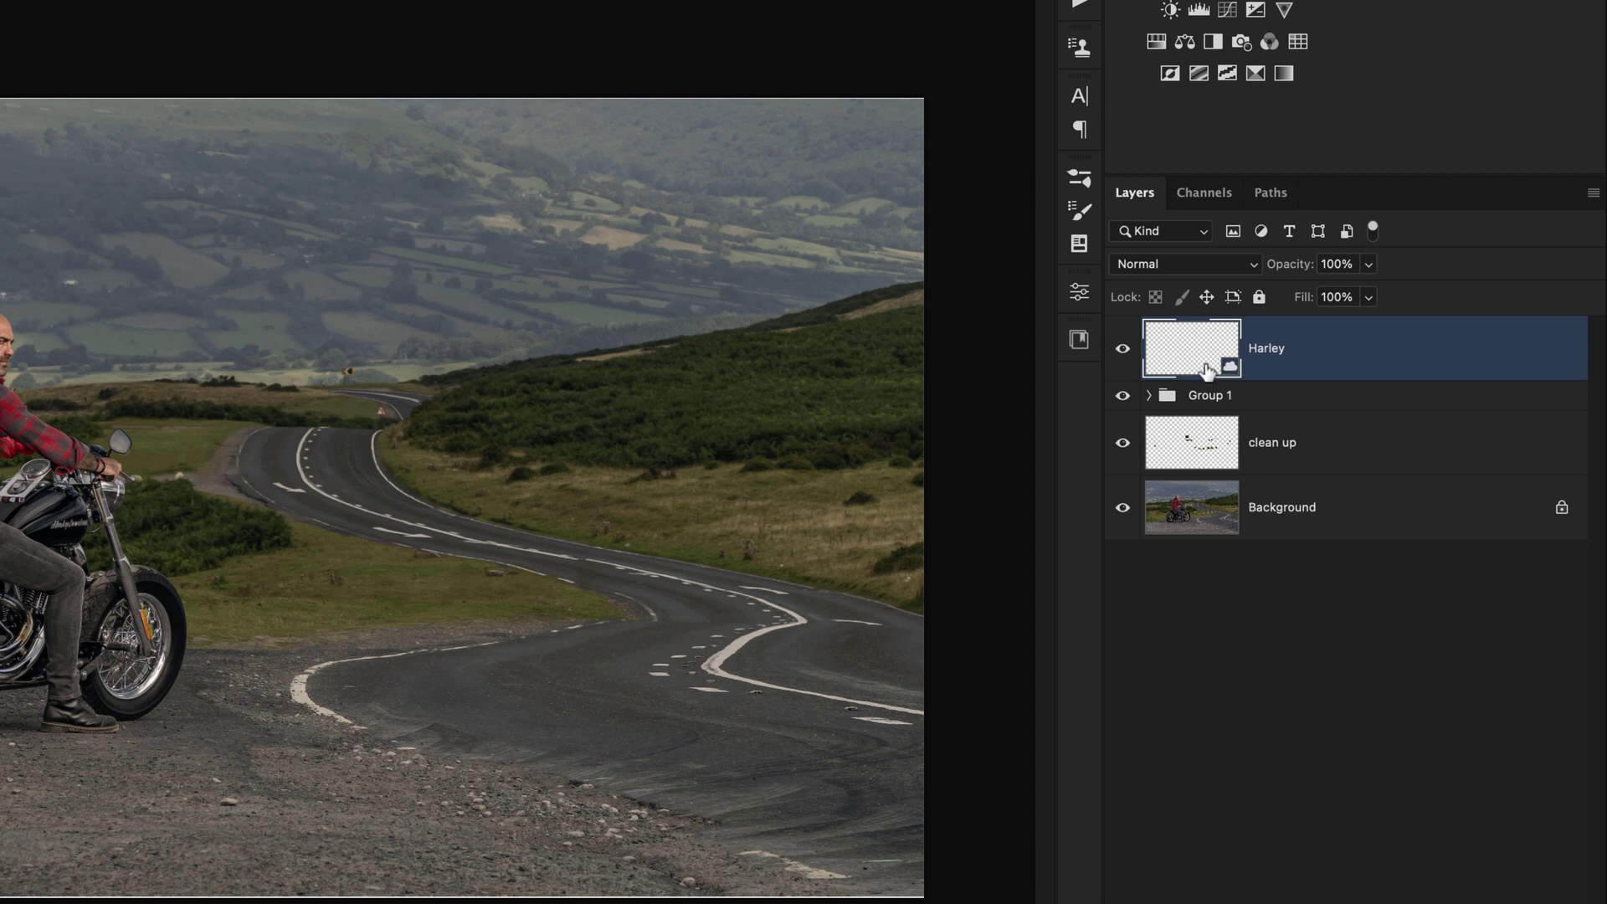
pyautogui.doubleClick(1207, 368)
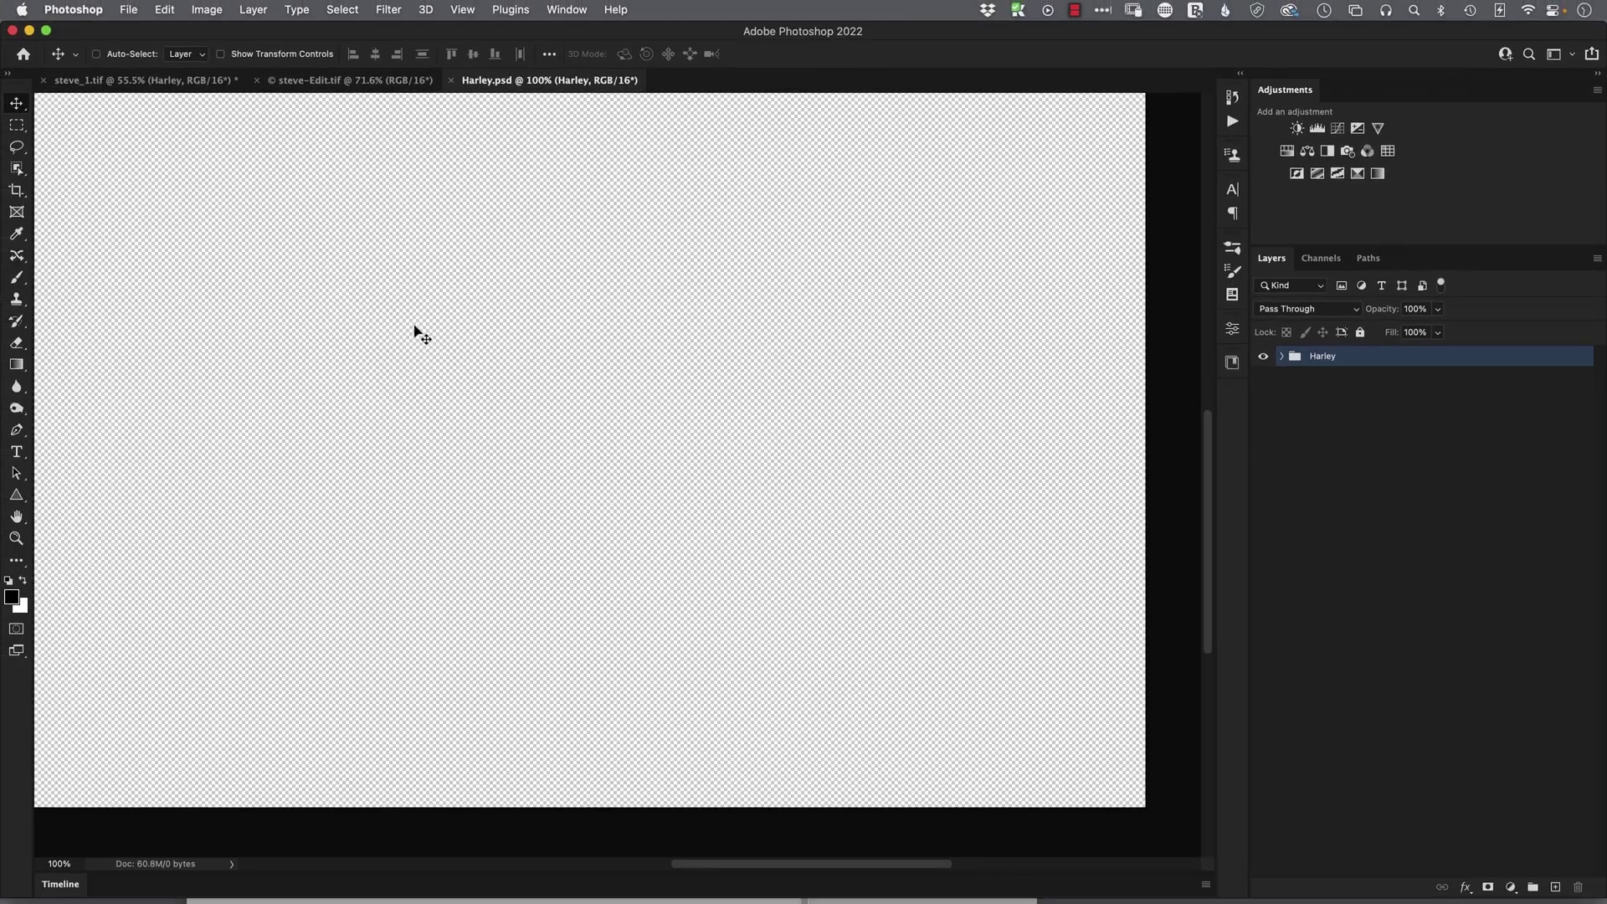
pyautogui.click(16, 517)
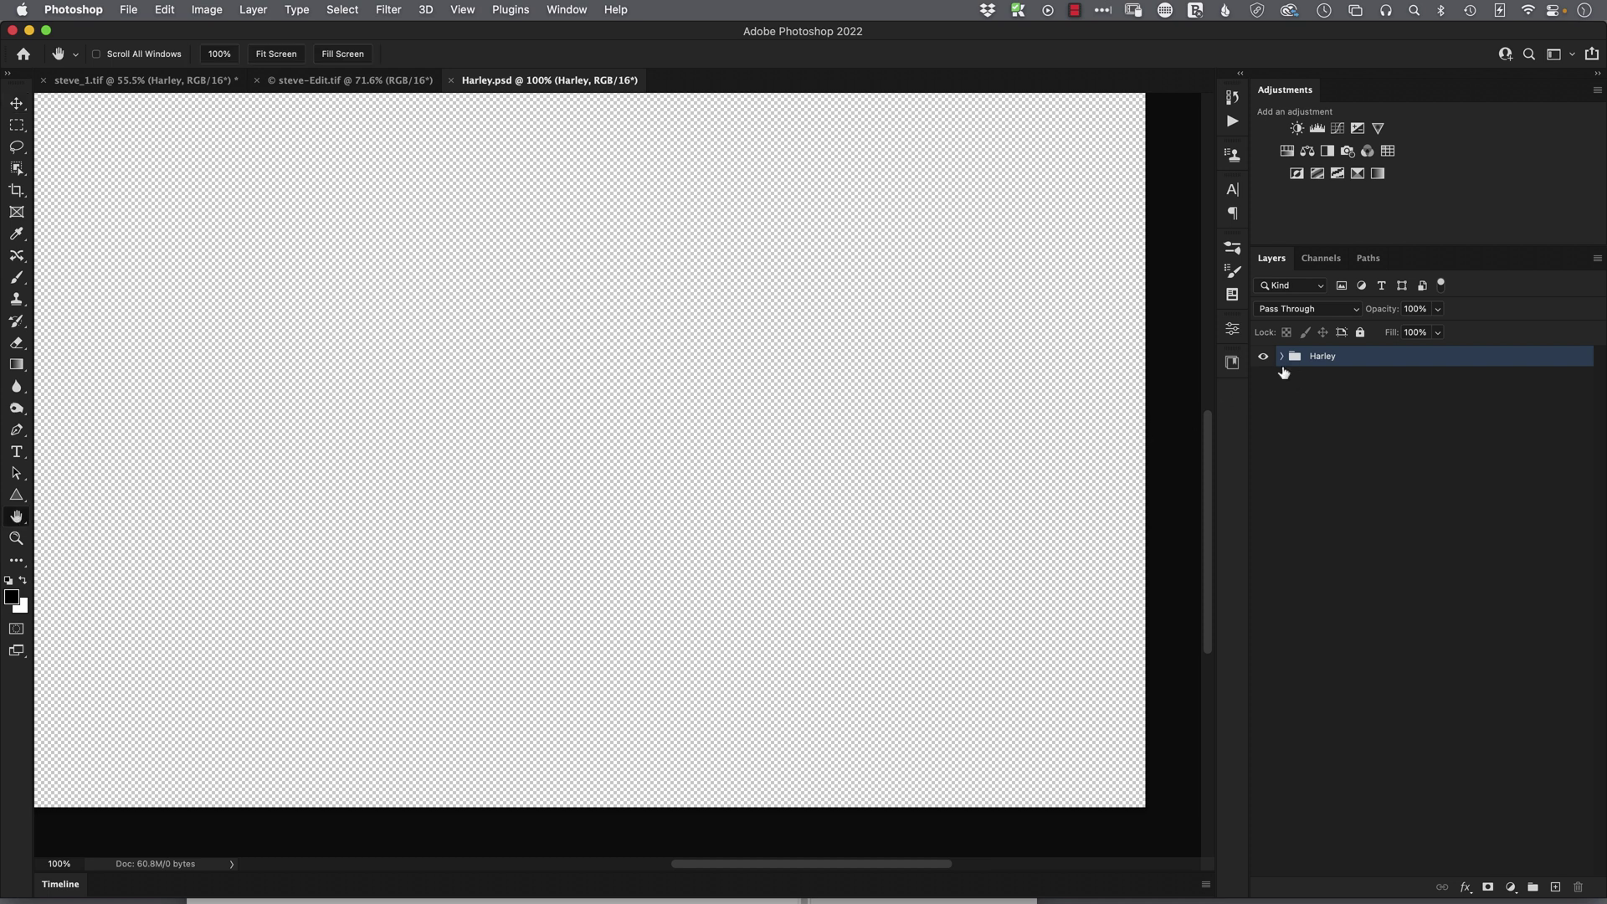
pyautogui.click(1281, 356)
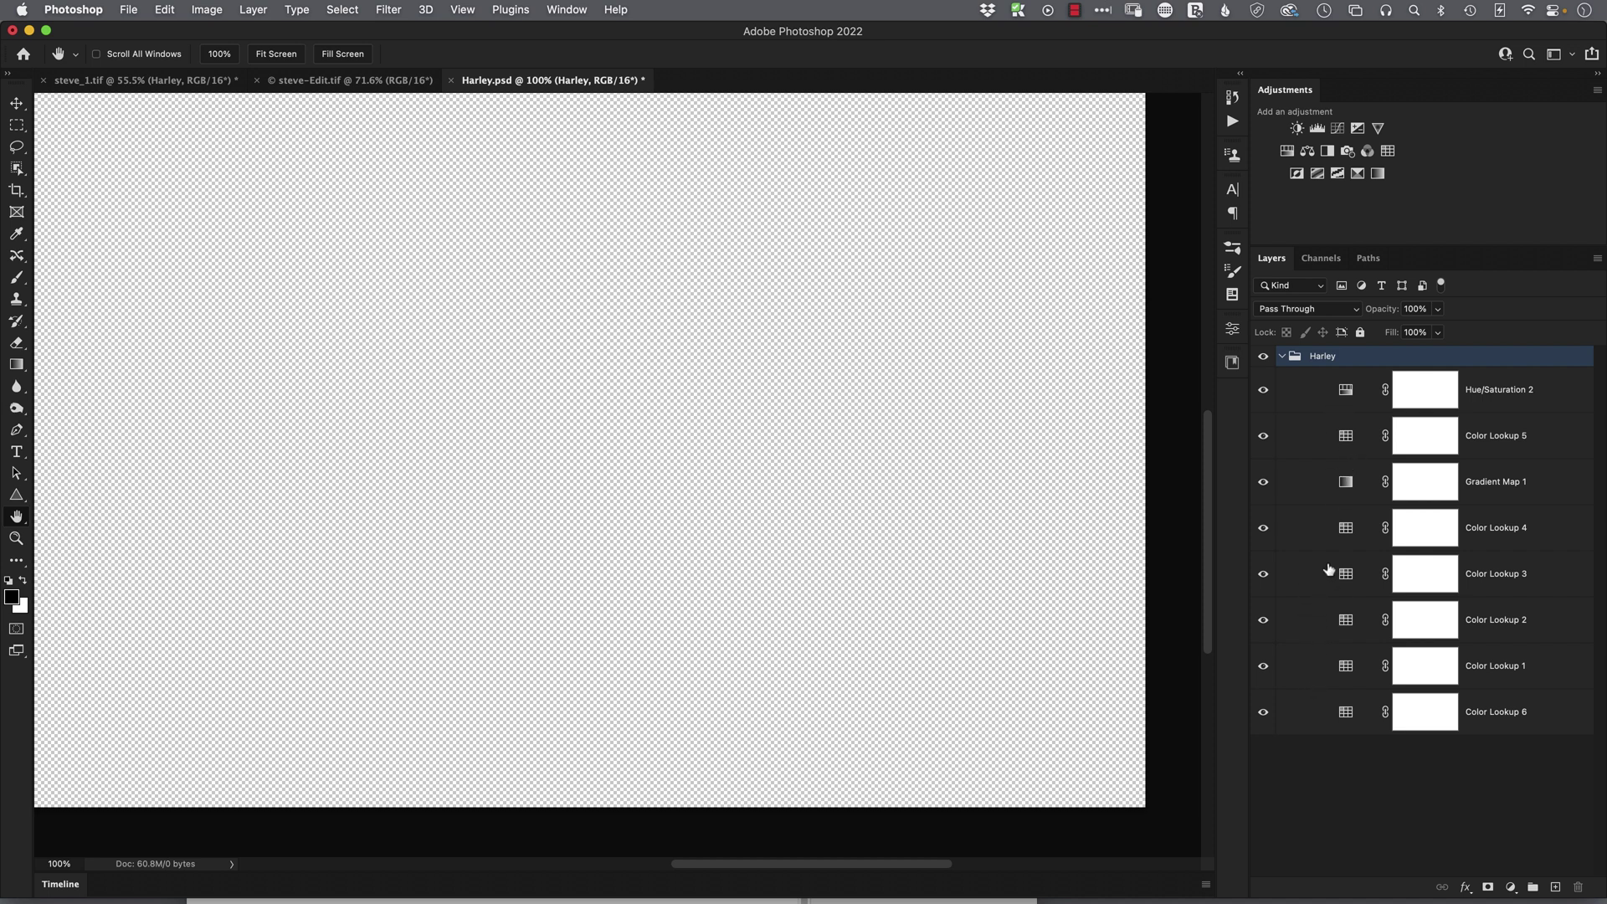
pyautogui.click(1281, 358)
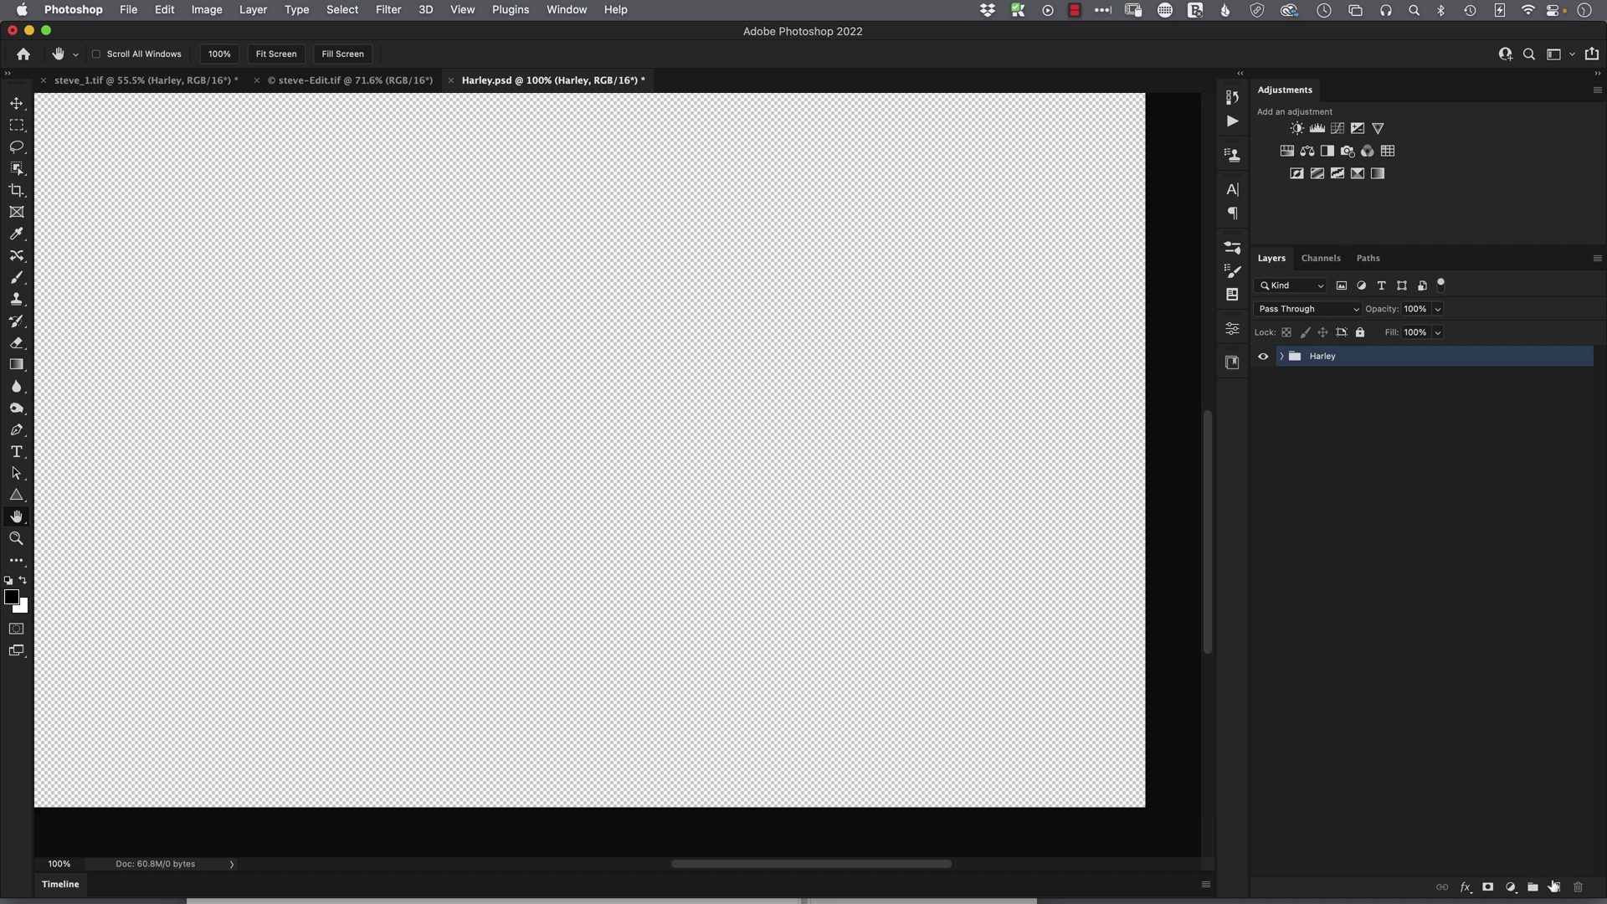
pyautogui.click(1554, 887)
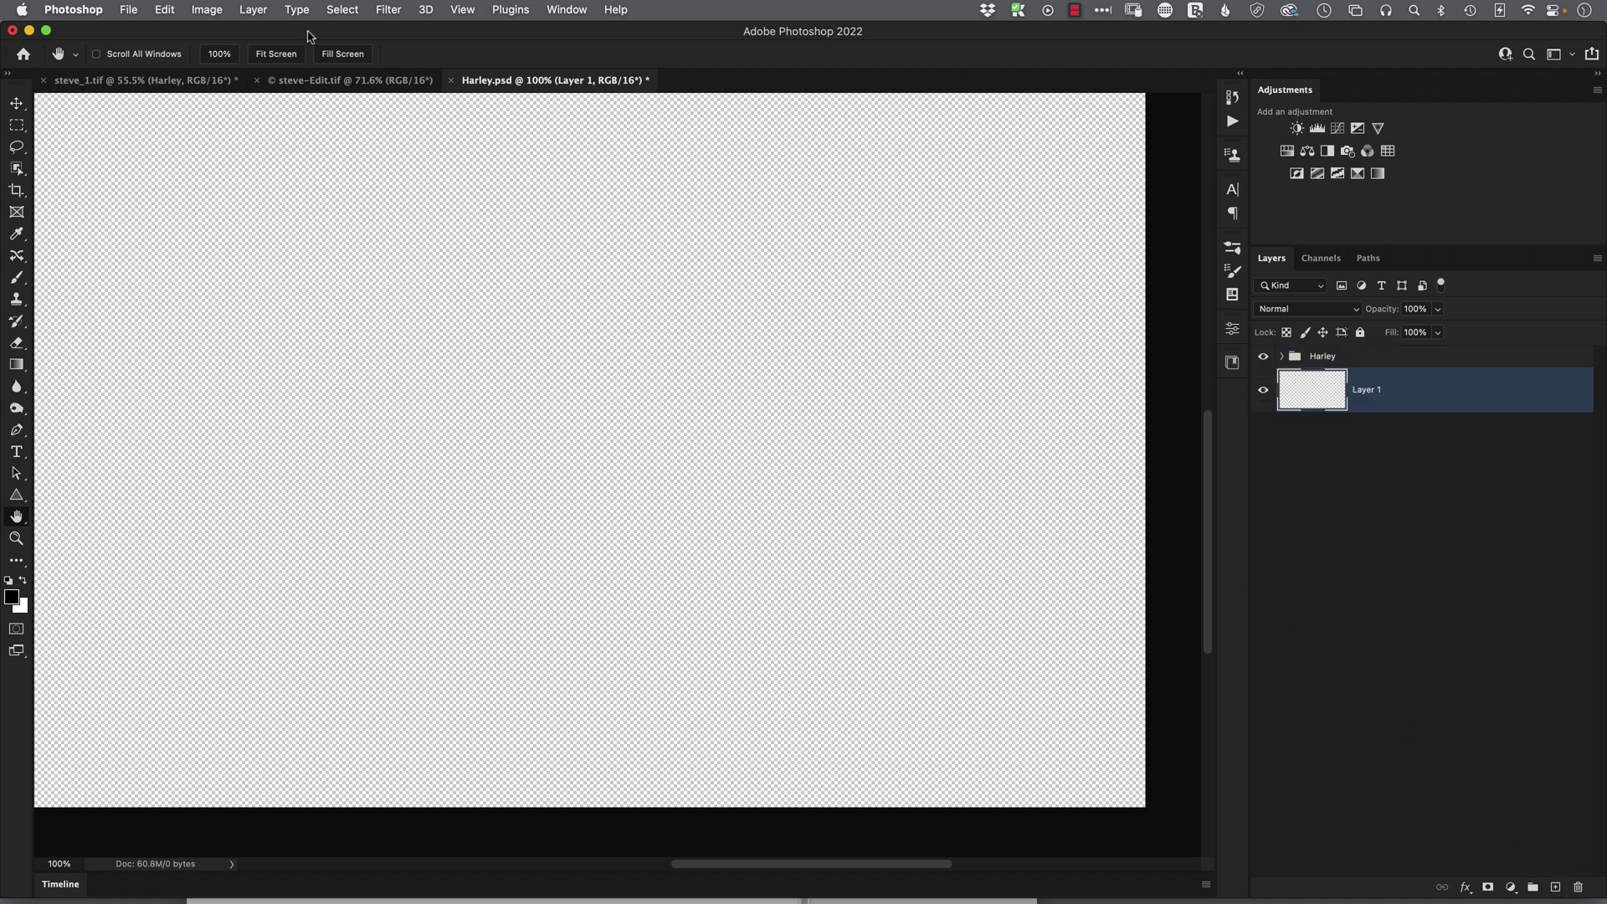
pyautogui.click(170, 9)
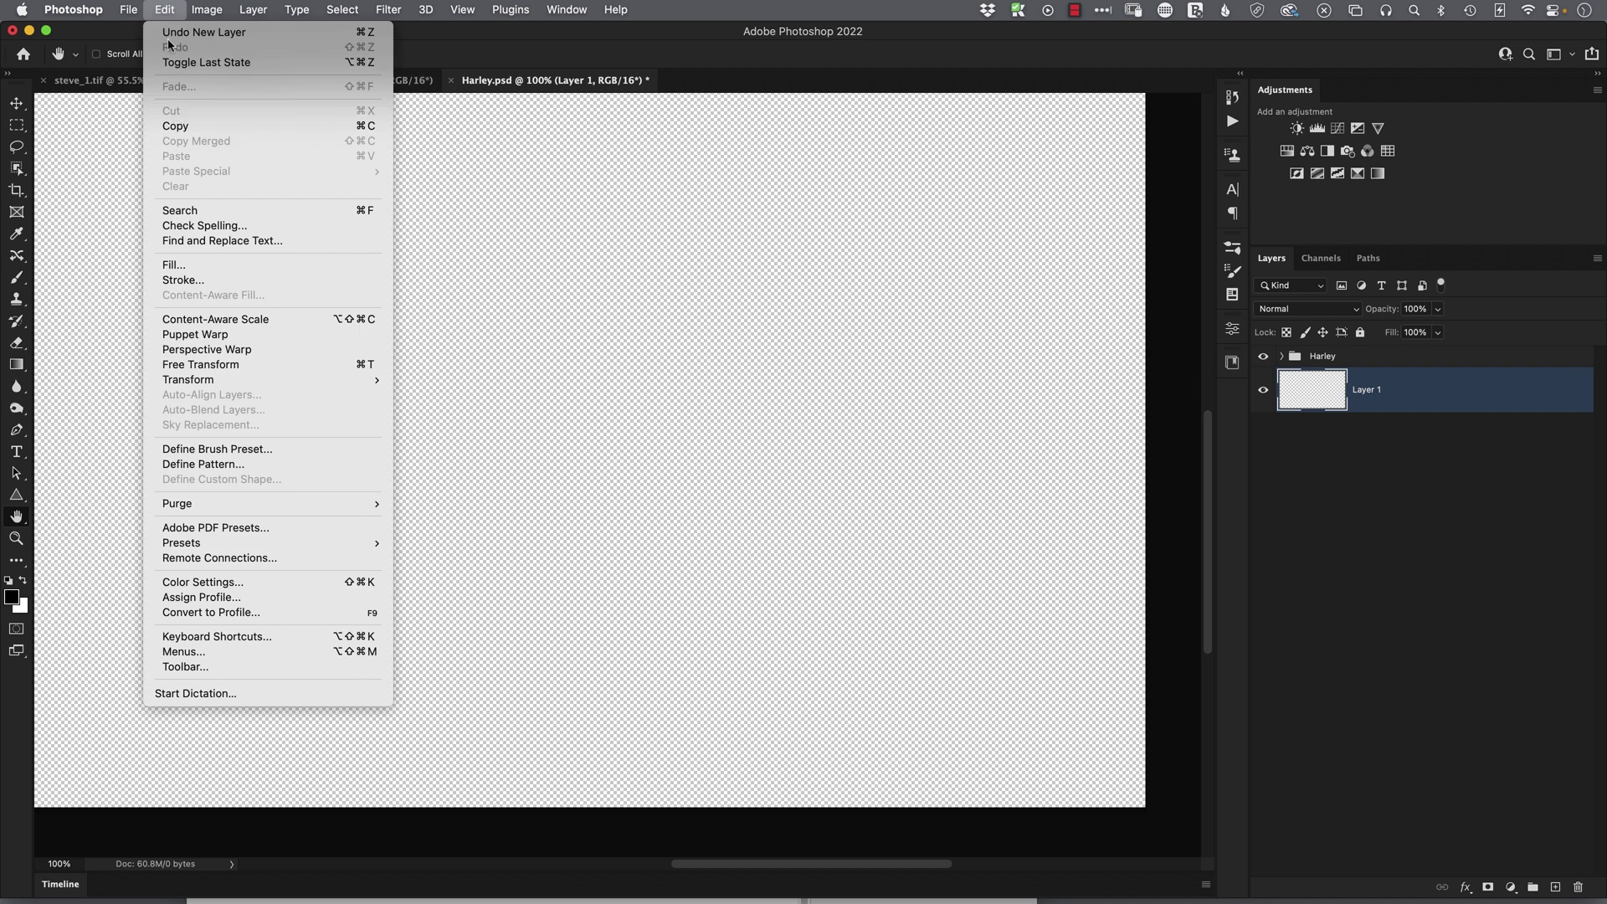
pyautogui.click(186, 264)
pyautogui.click(280, 239)
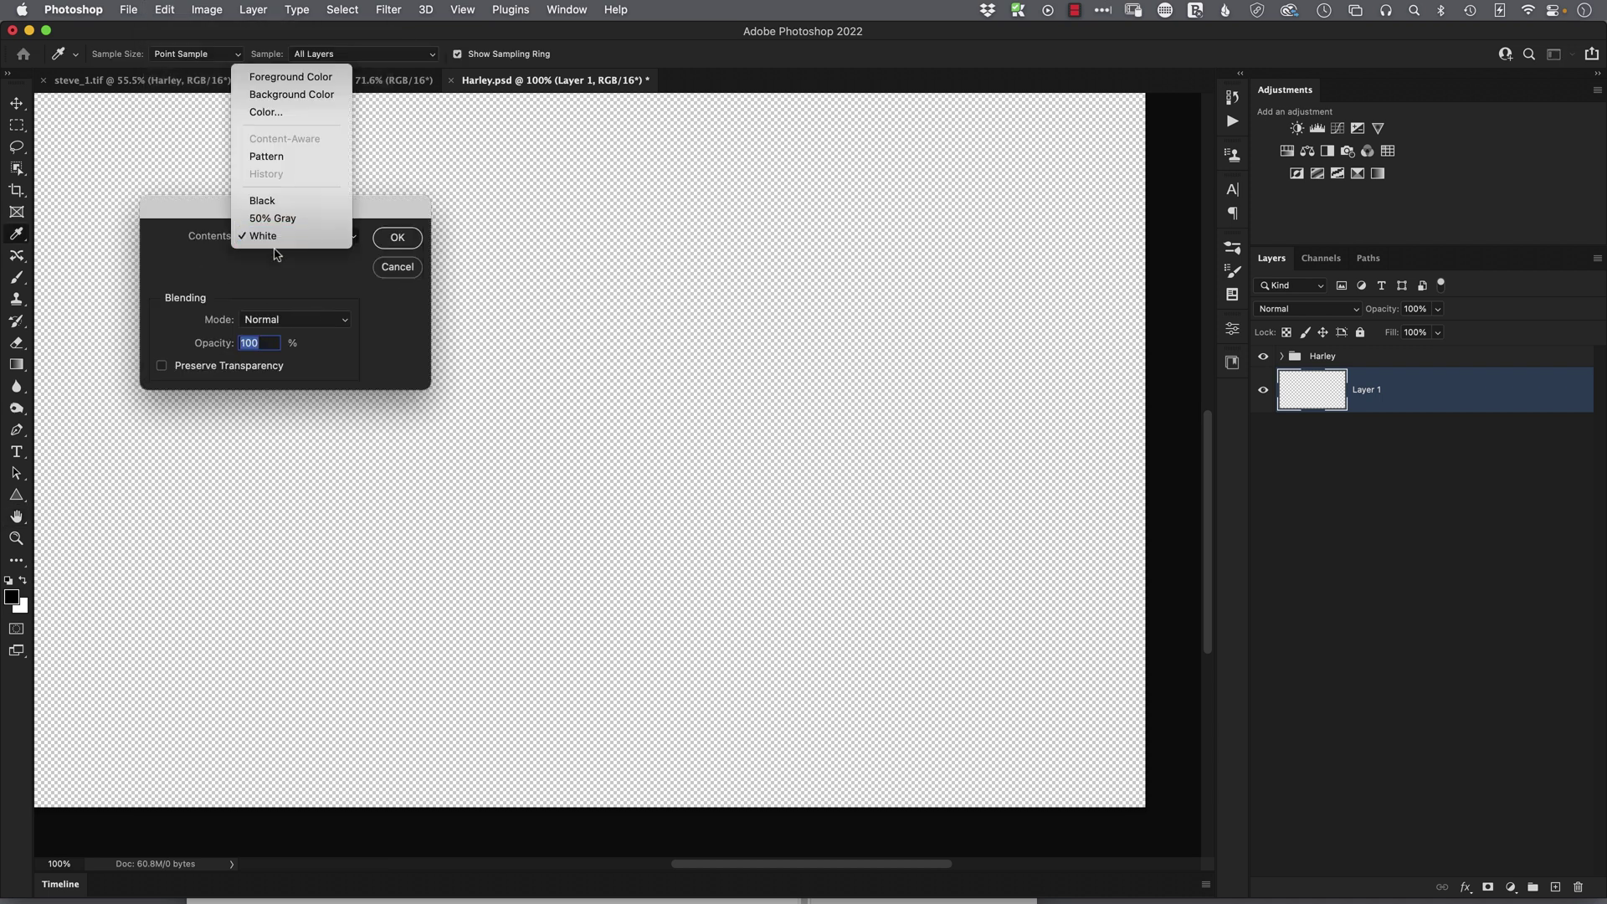
pyautogui.click(273, 218)
pyautogui.click(400, 240)
pyautogui.press('h')
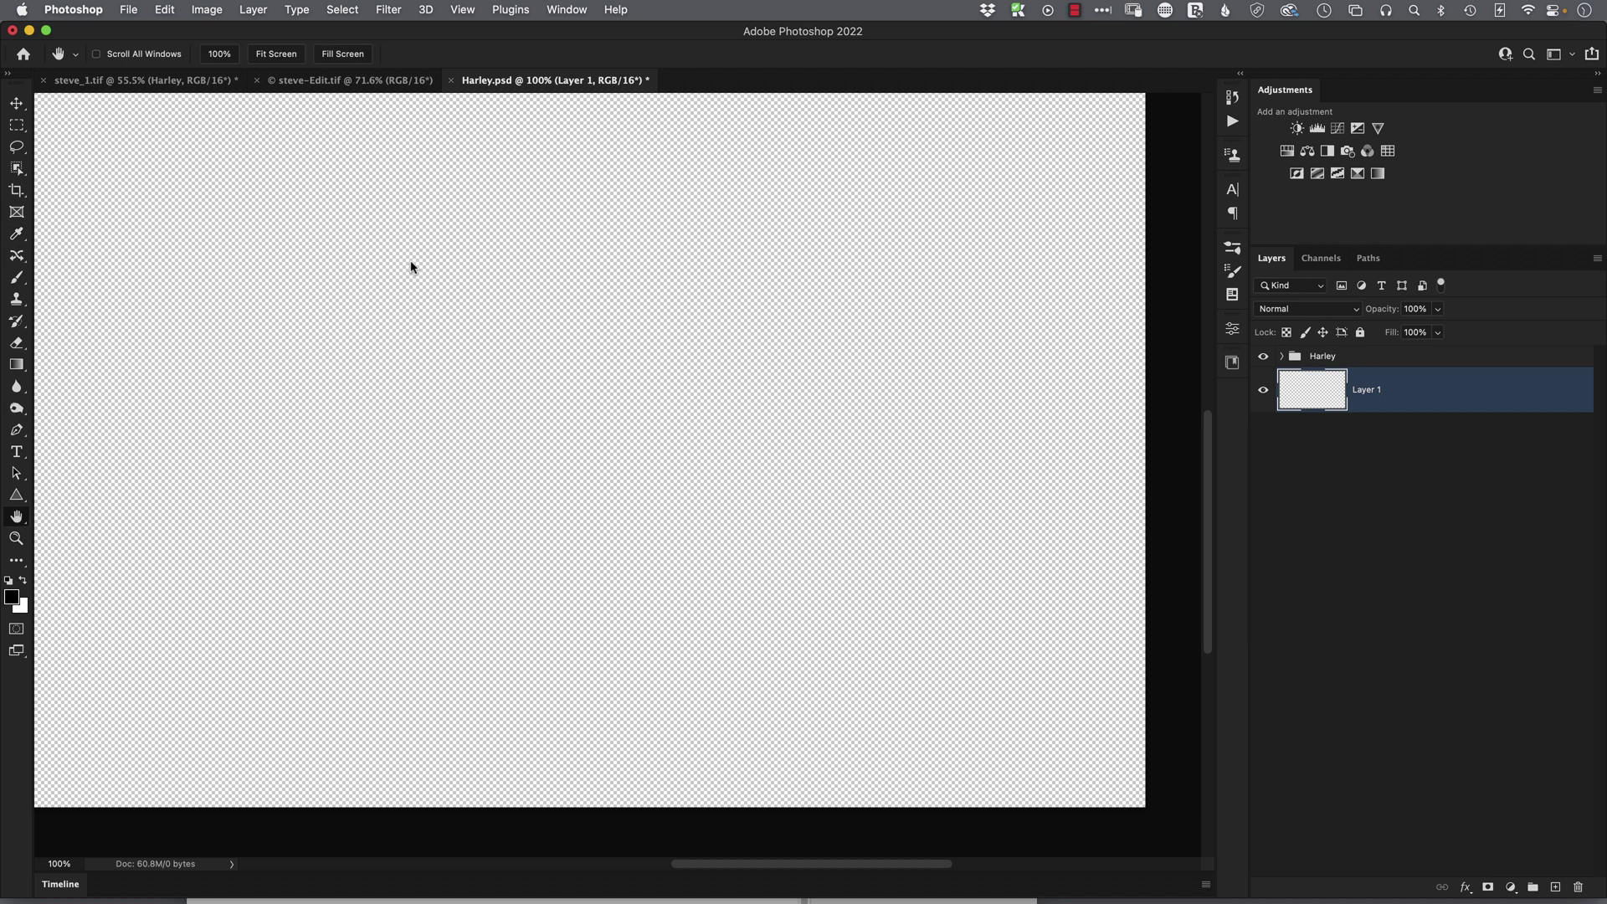
pyautogui.click(1263, 356)
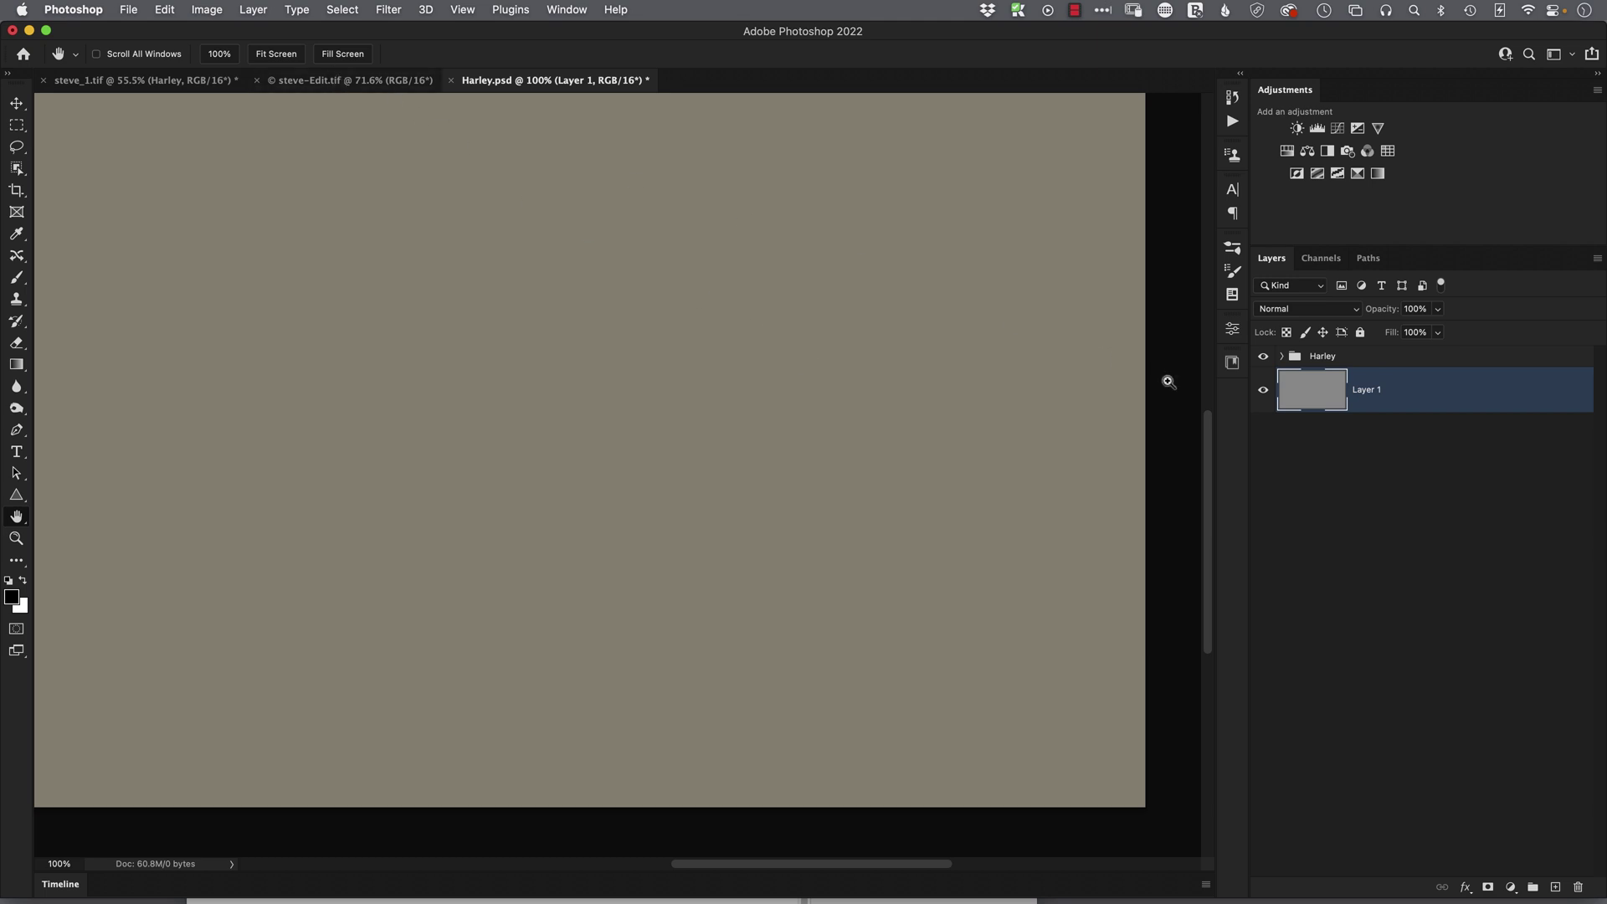
pyautogui.press('super+w')
# Discard Harley.psd changes and apply the Harley library item to steve-Edit.tif as an editable group.
pyautogui.click(785, 358)
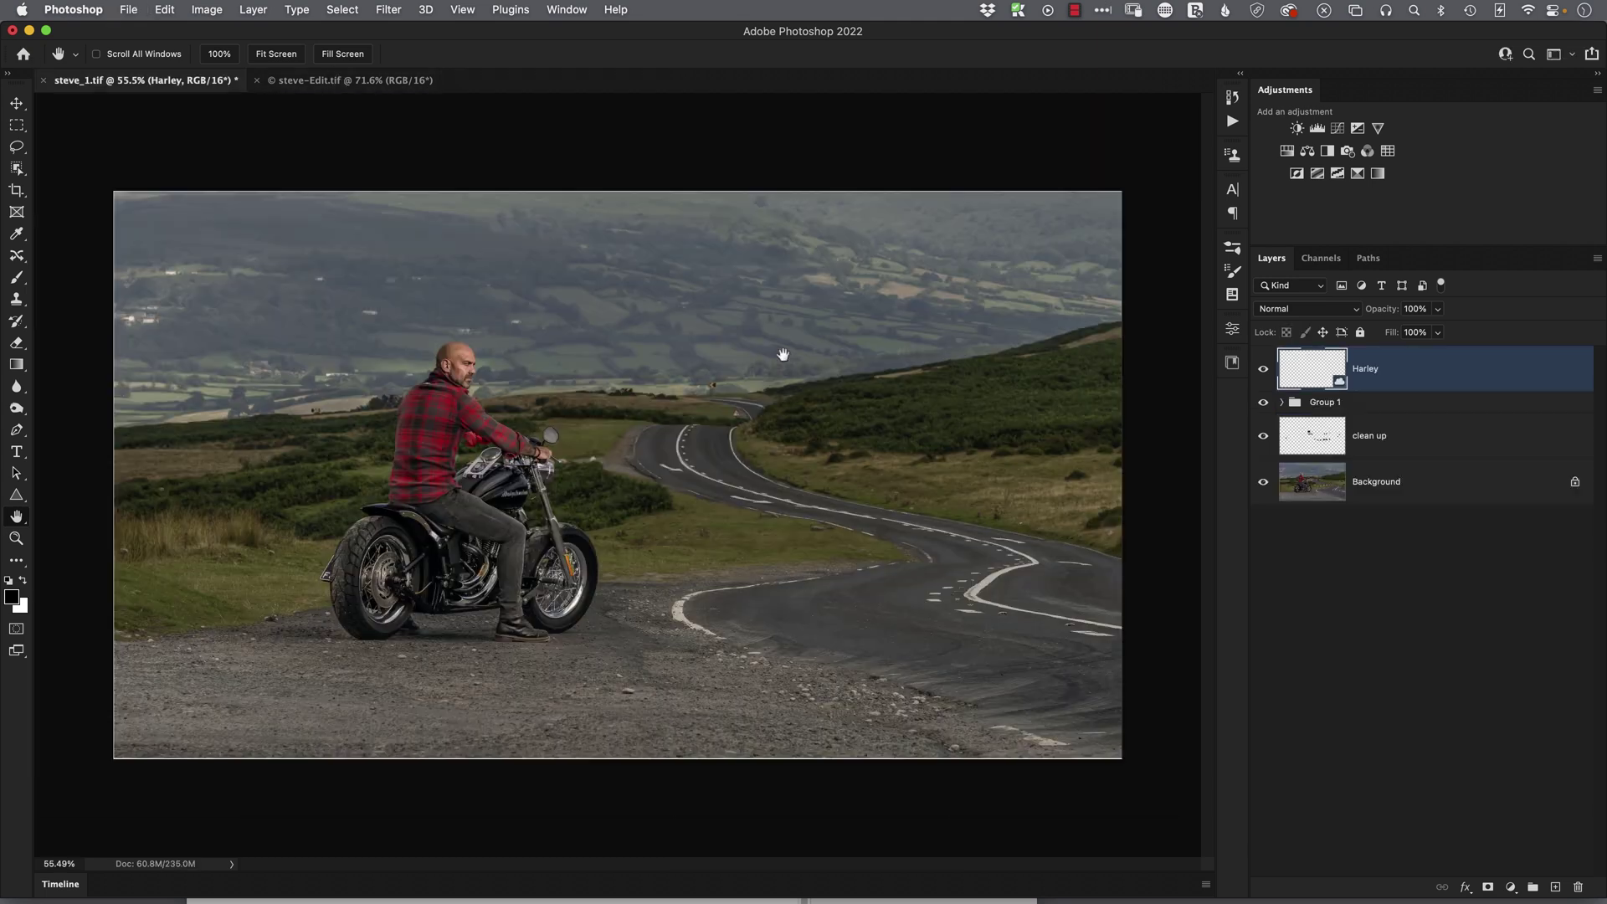
pyautogui.click(323, 84)
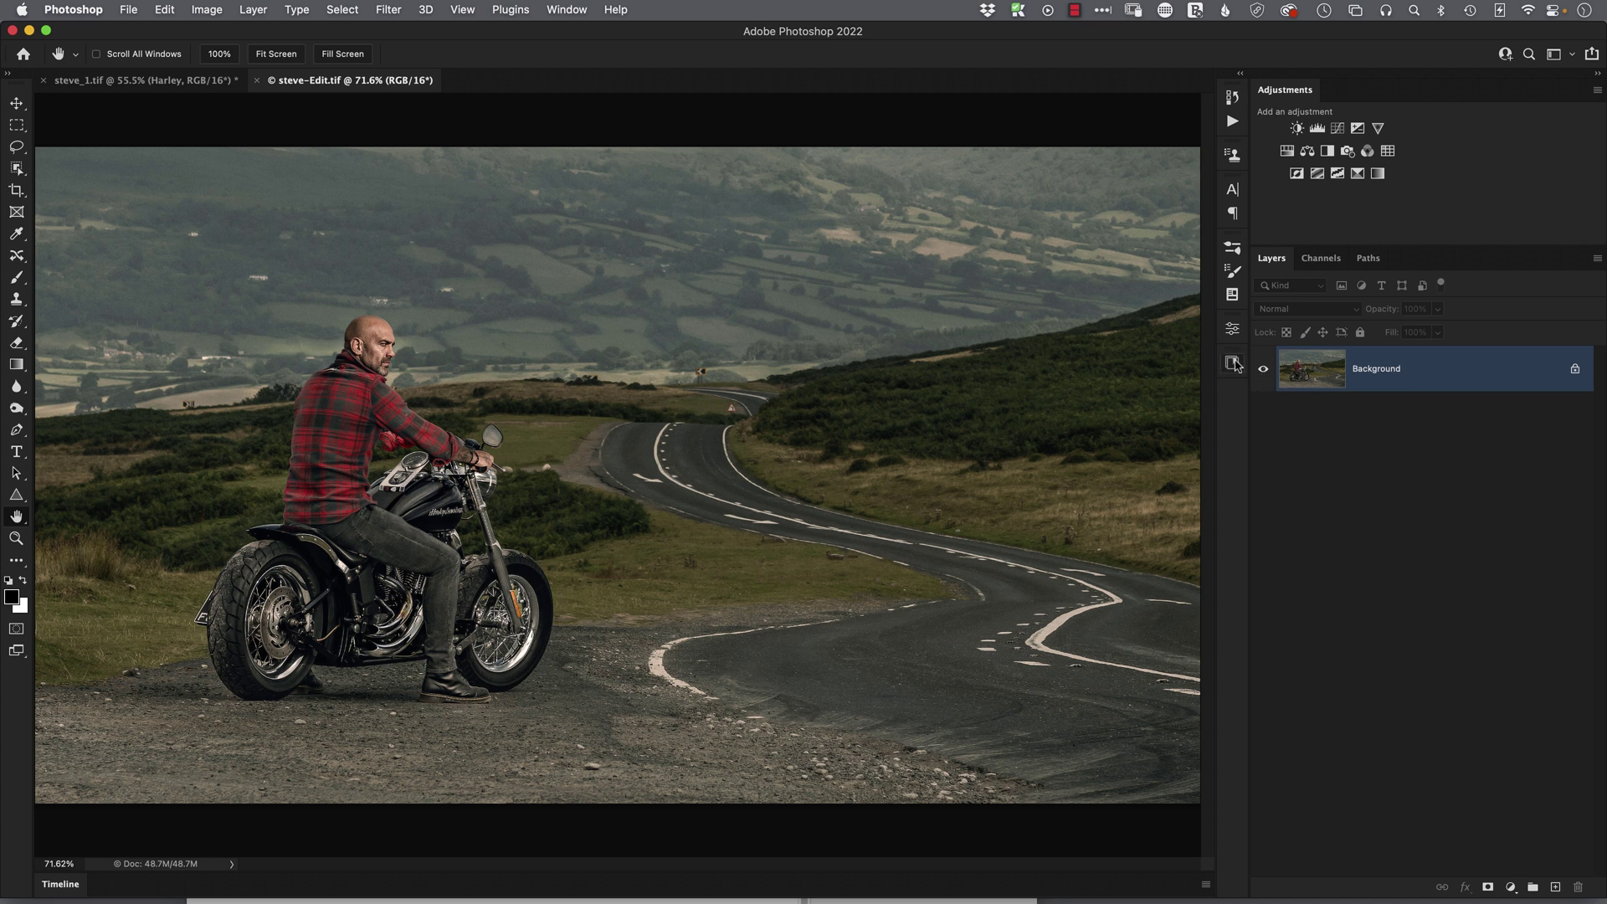
pyautogui.click(1232, 363)
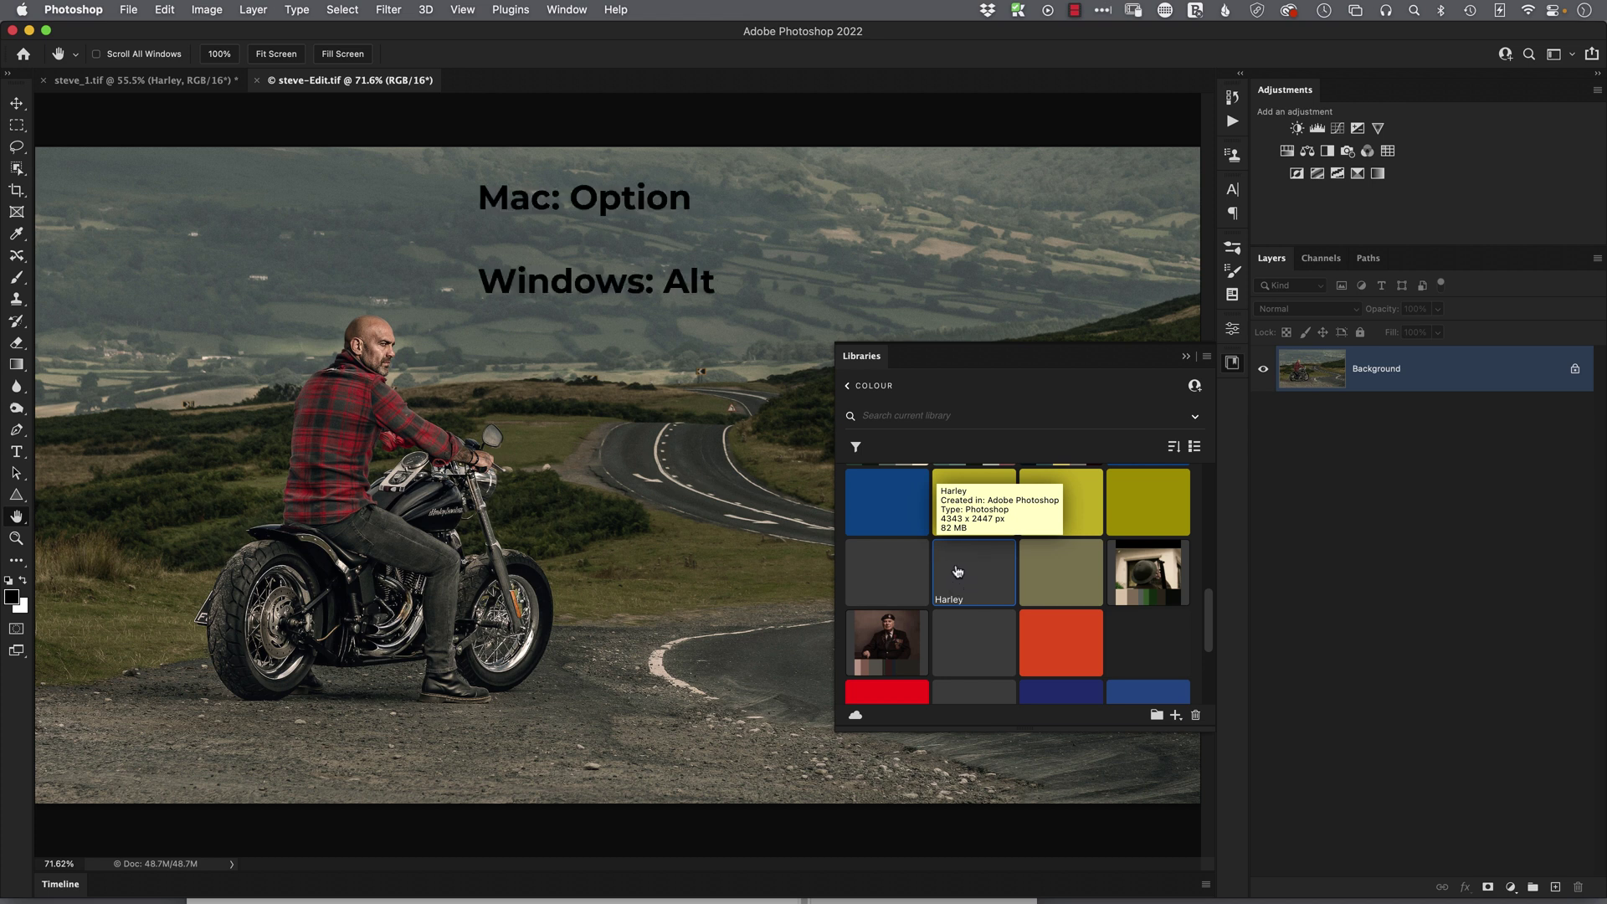
pyautogui.moveTo(972, 580); pyautogui.dragTo(533, 417)
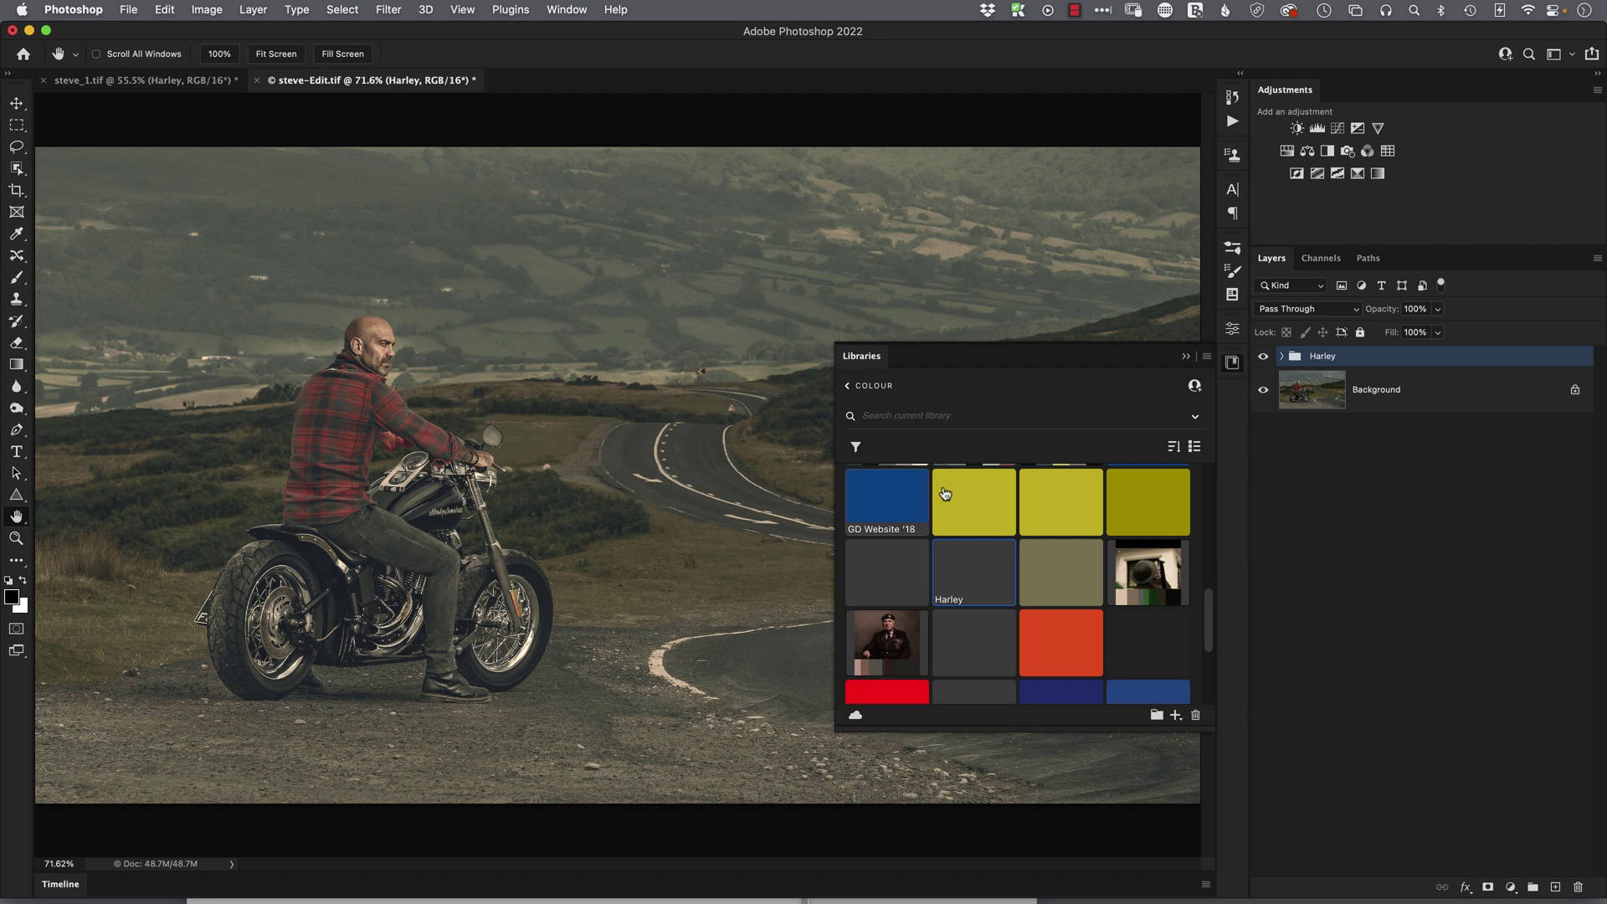
pyautogui.click(1229, 365)
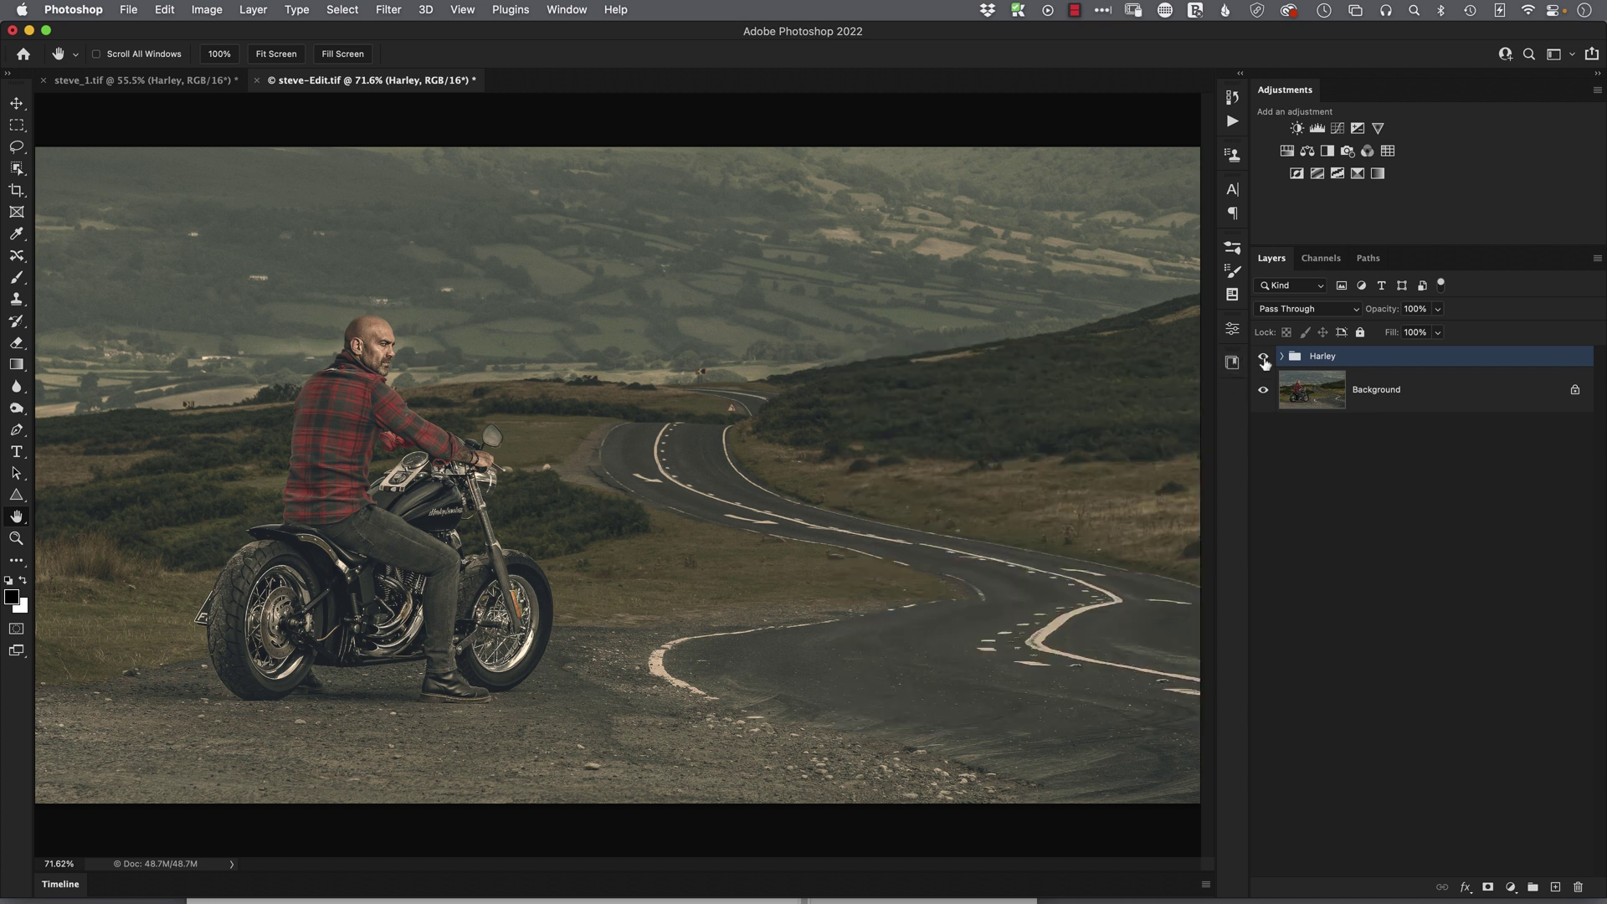
# Toggle the Harley group to compare before and after, then expand and collapse its adjustment layers.
pyautogui.click(1264, 359)
pyautogui.click(1264, 359)
pyautogui.click(1231, 361)
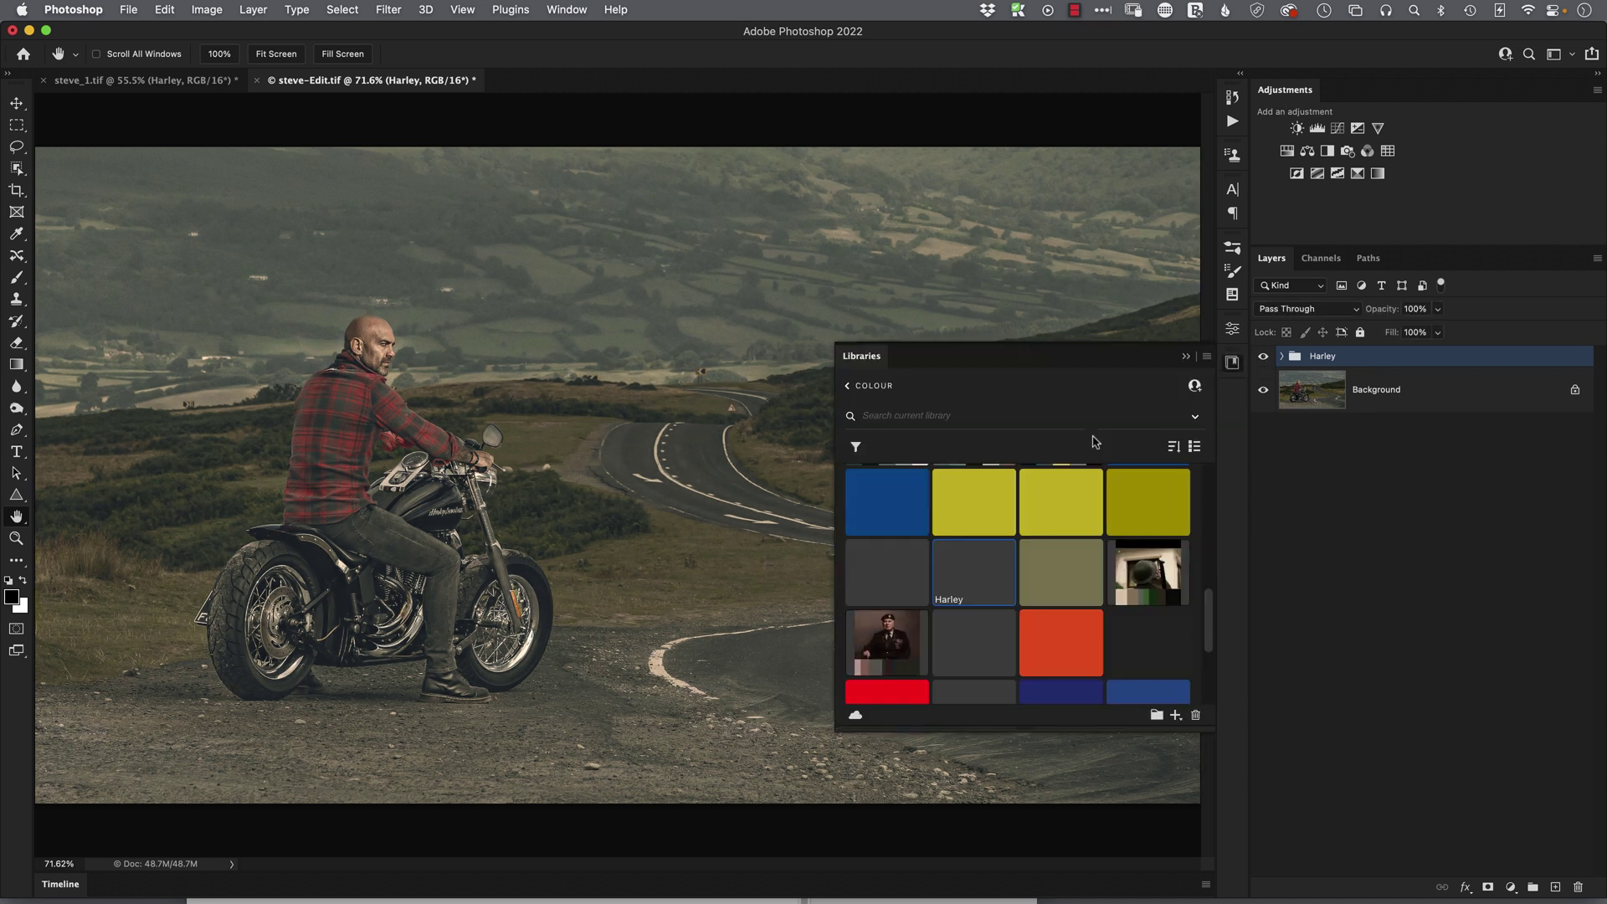
pyautogui.click(1232, 366)
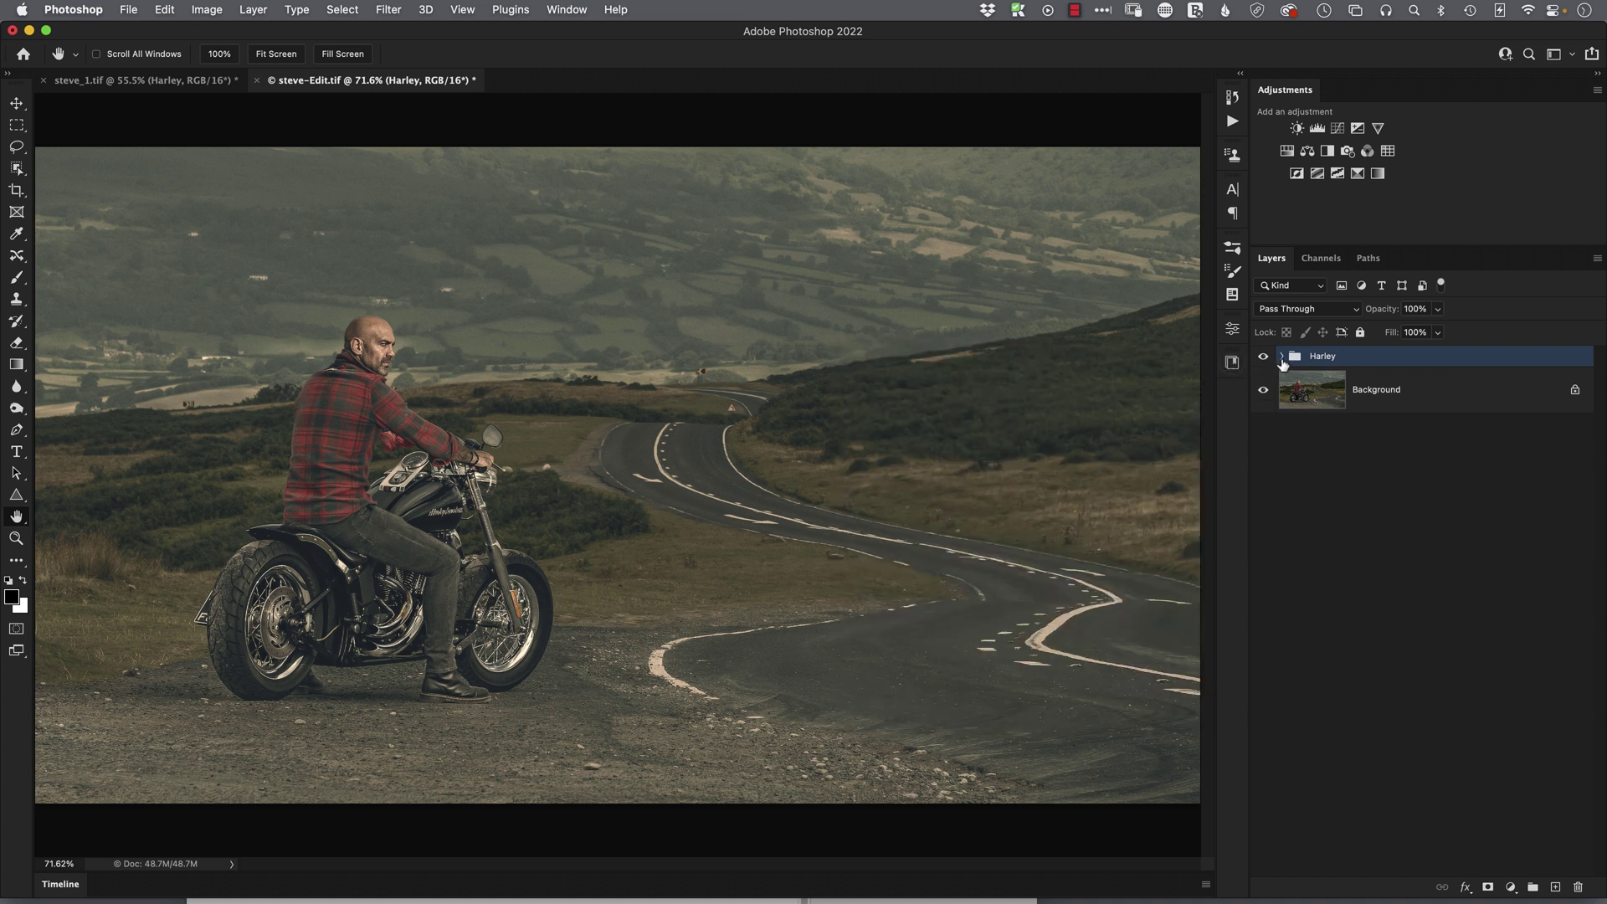
pyautogui.click(1282, 358)
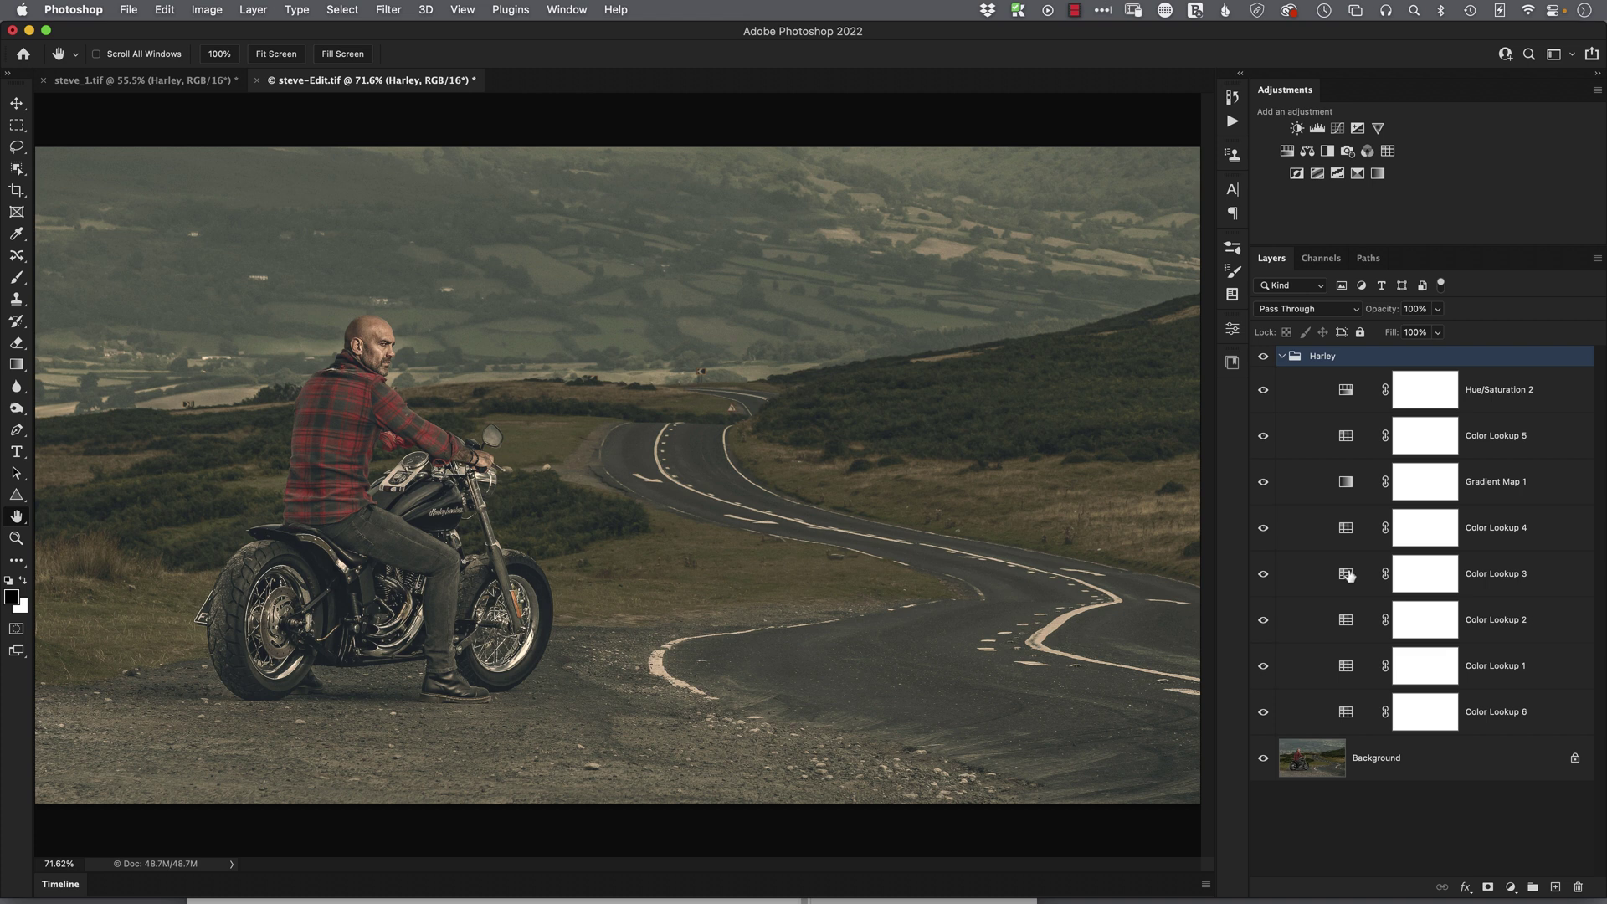
pyautogui.click(1281, 358)
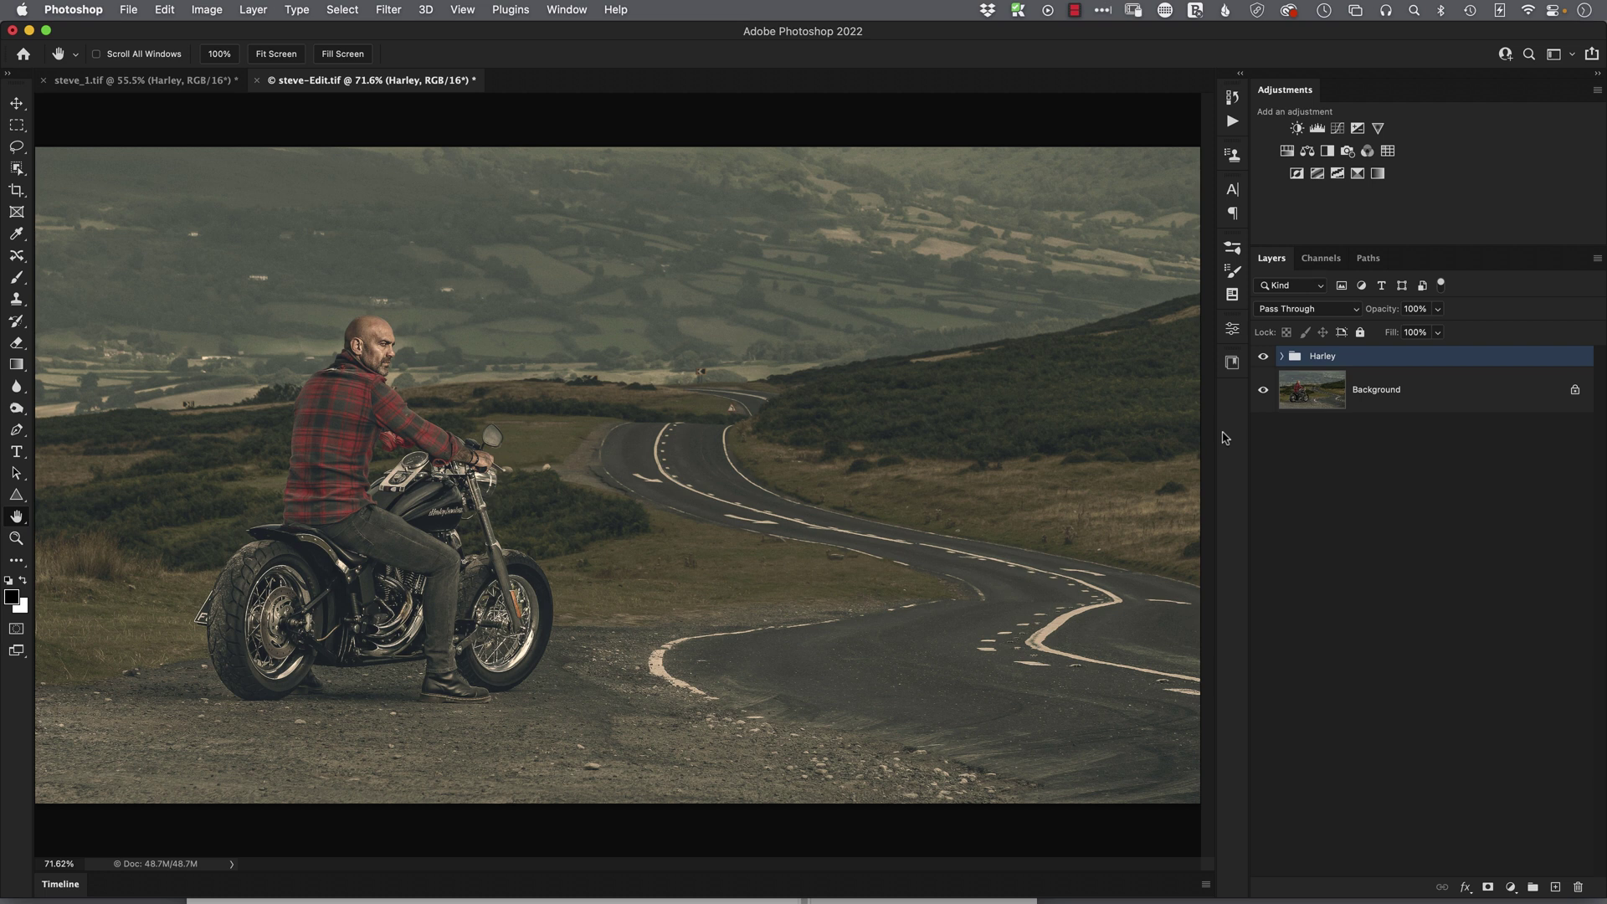